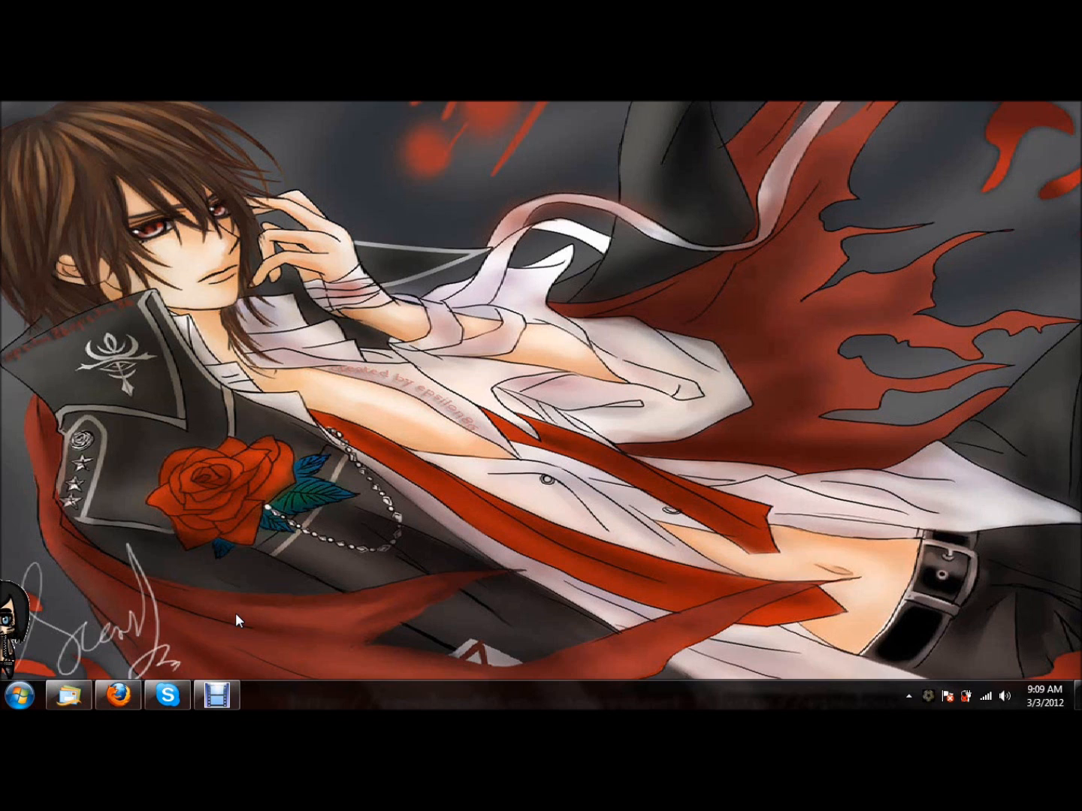
Step: Pick up the desktop mascot and drop it at several different places on the desktop
left_click_drag(13, 611, 320, 365)
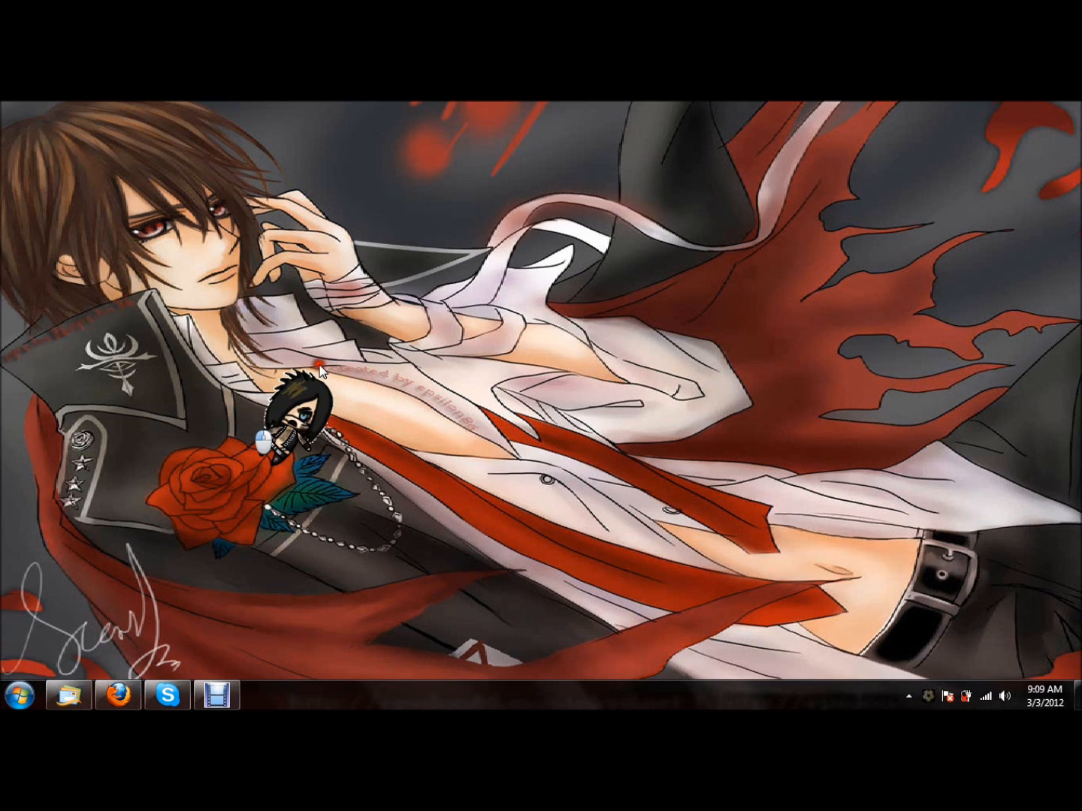
left_click_drag(321, 368, 548, 283)
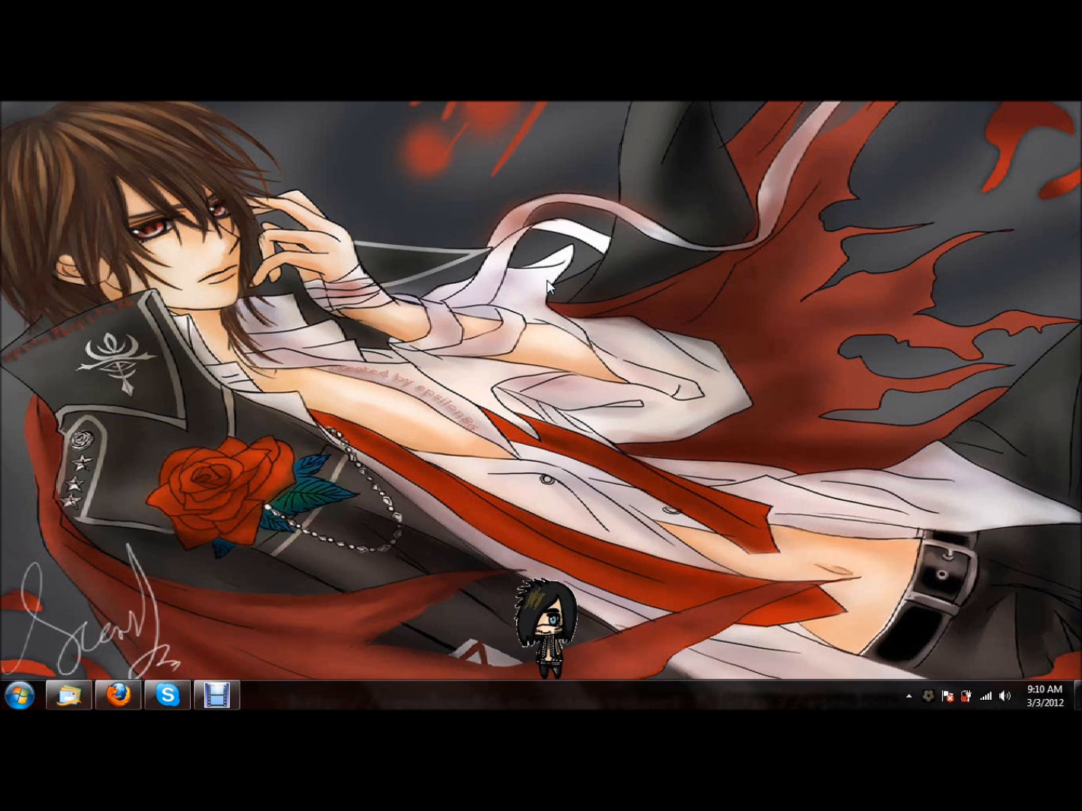
left_click_drag(535, 619, 484, 294)
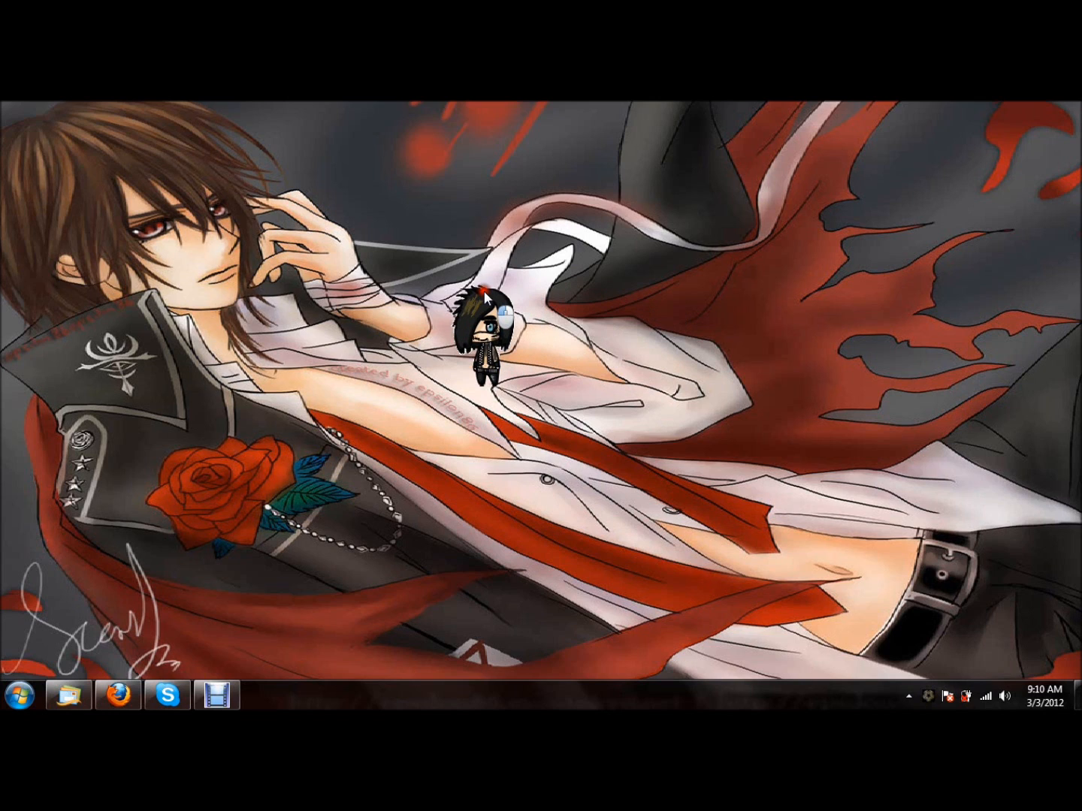
left_click_drag(486, 297, 531, 353)
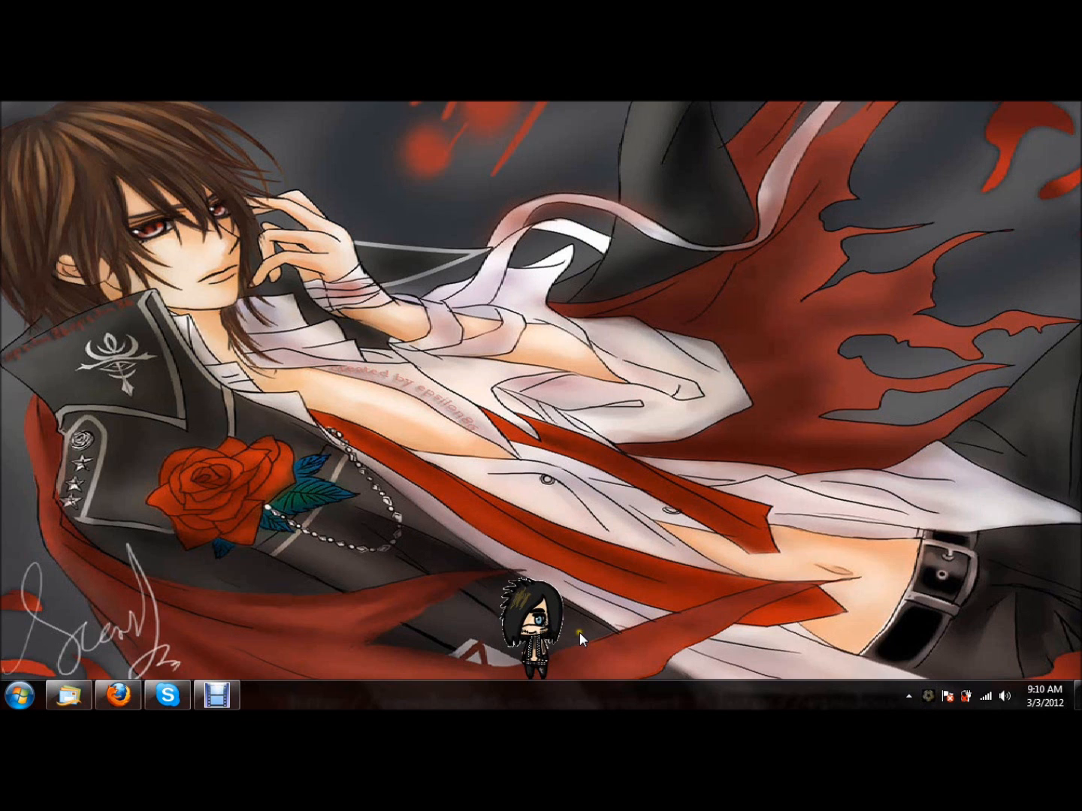
Step: Open the Shimeji folder inside Downloads
left_click(20, 695)
left_click(220, 434)
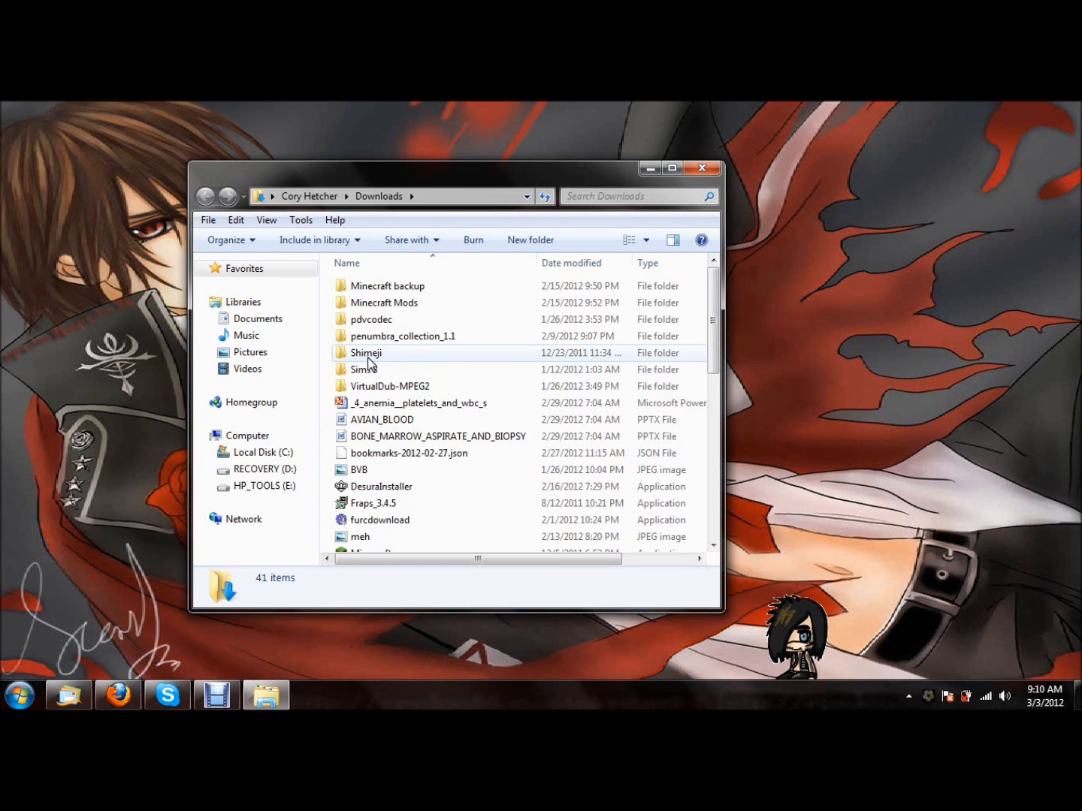
mouse_move(369, 363)
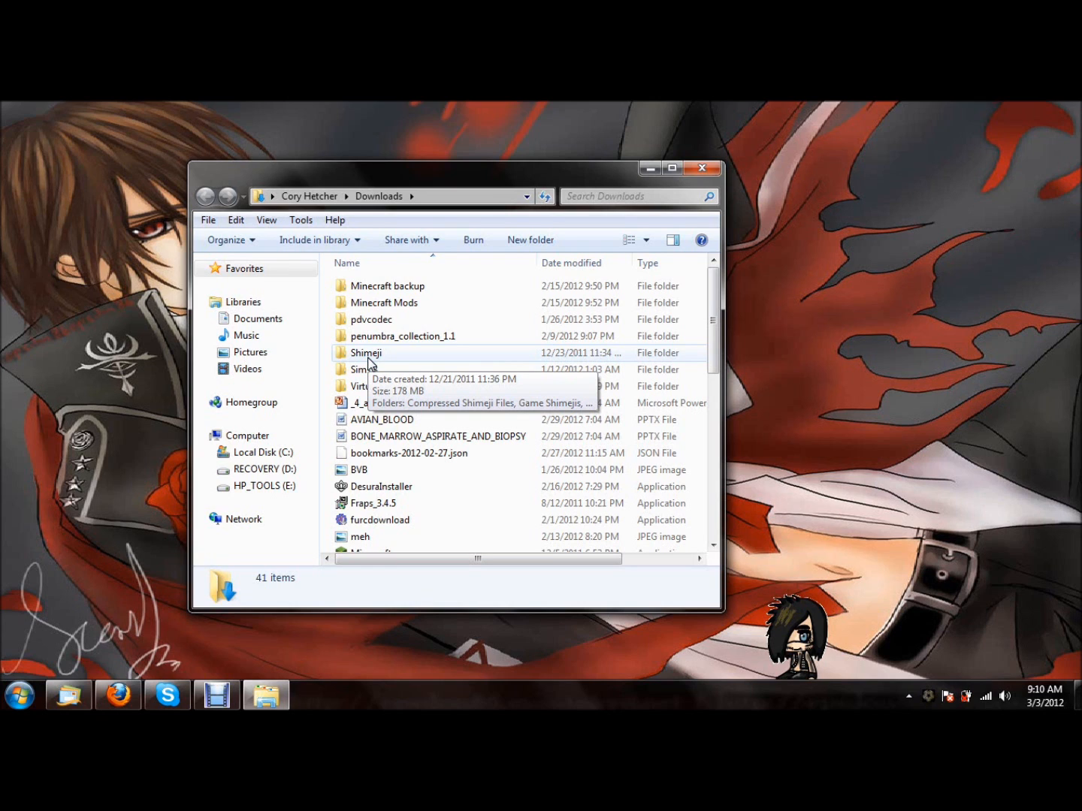
double_click(368, 355)
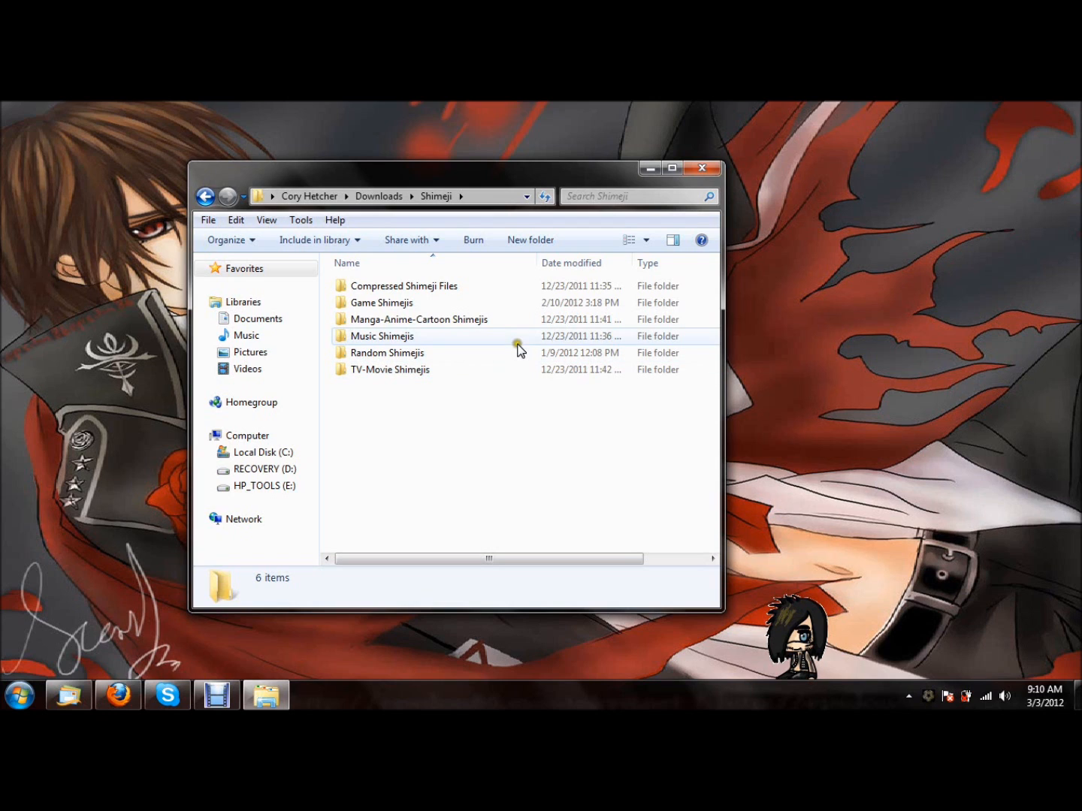
Step: Go into the Music Shimejis folder and open its Black Veil Brides Shimejis subfolder
mouse_move(468, 307)
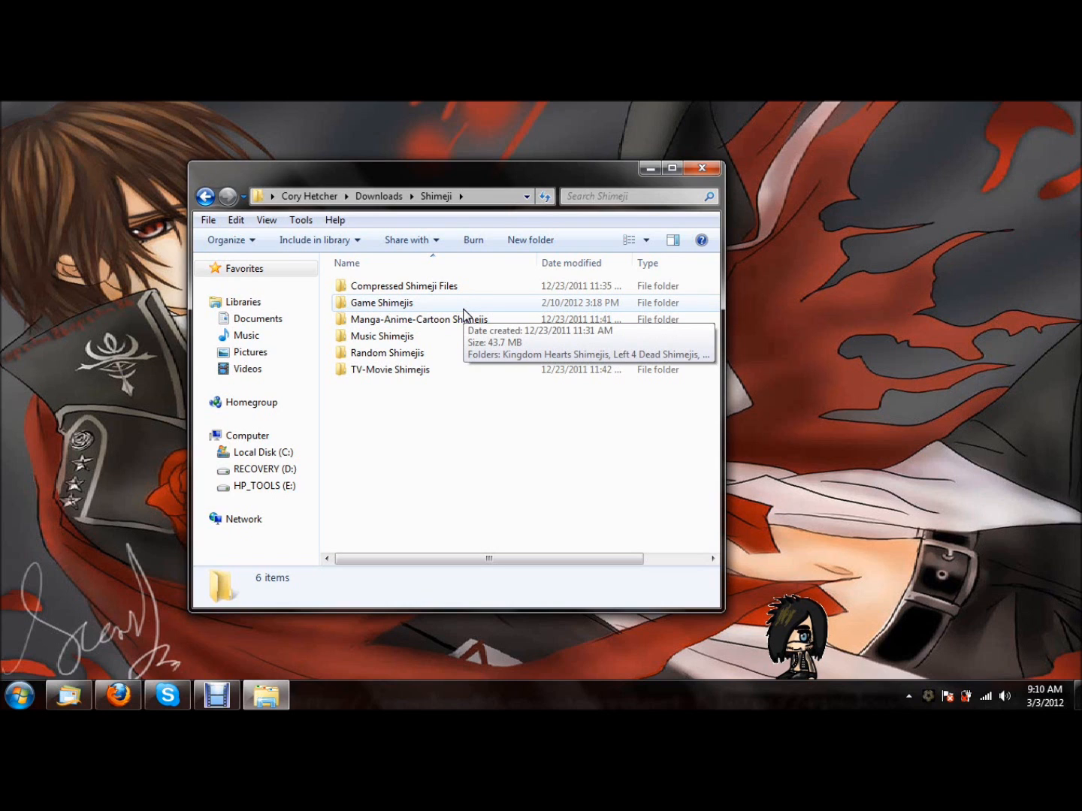
left_click(463, 308)
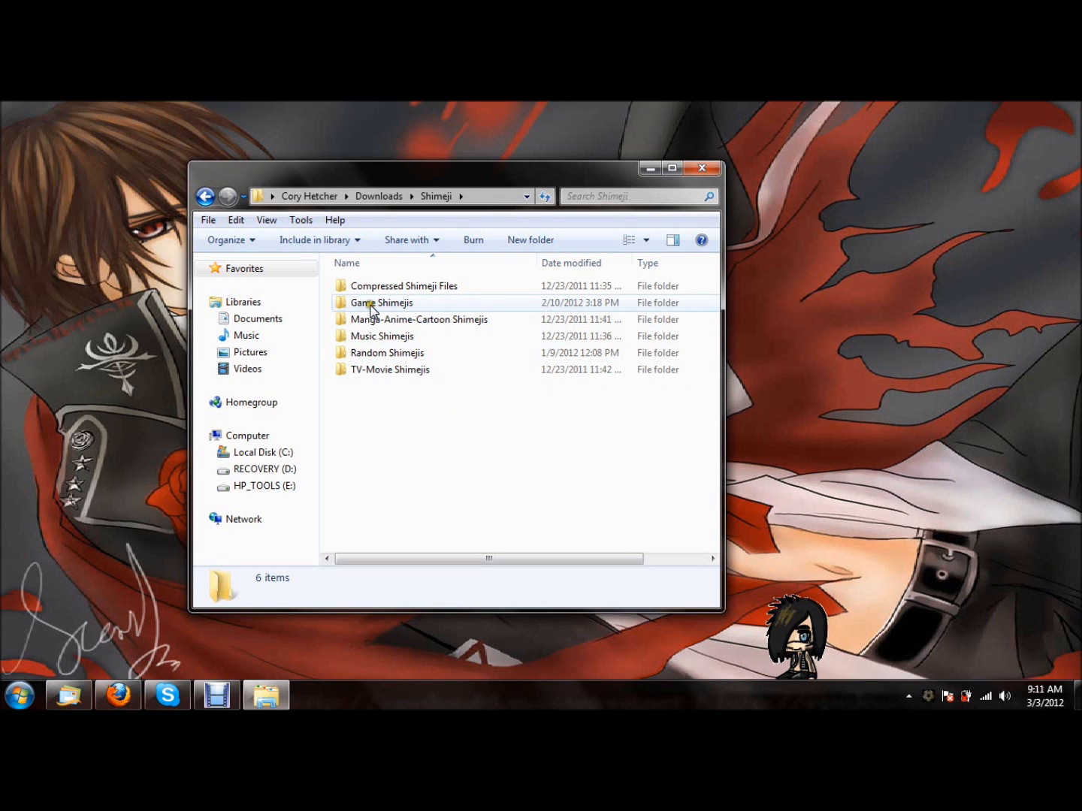
left_click(387, 337)
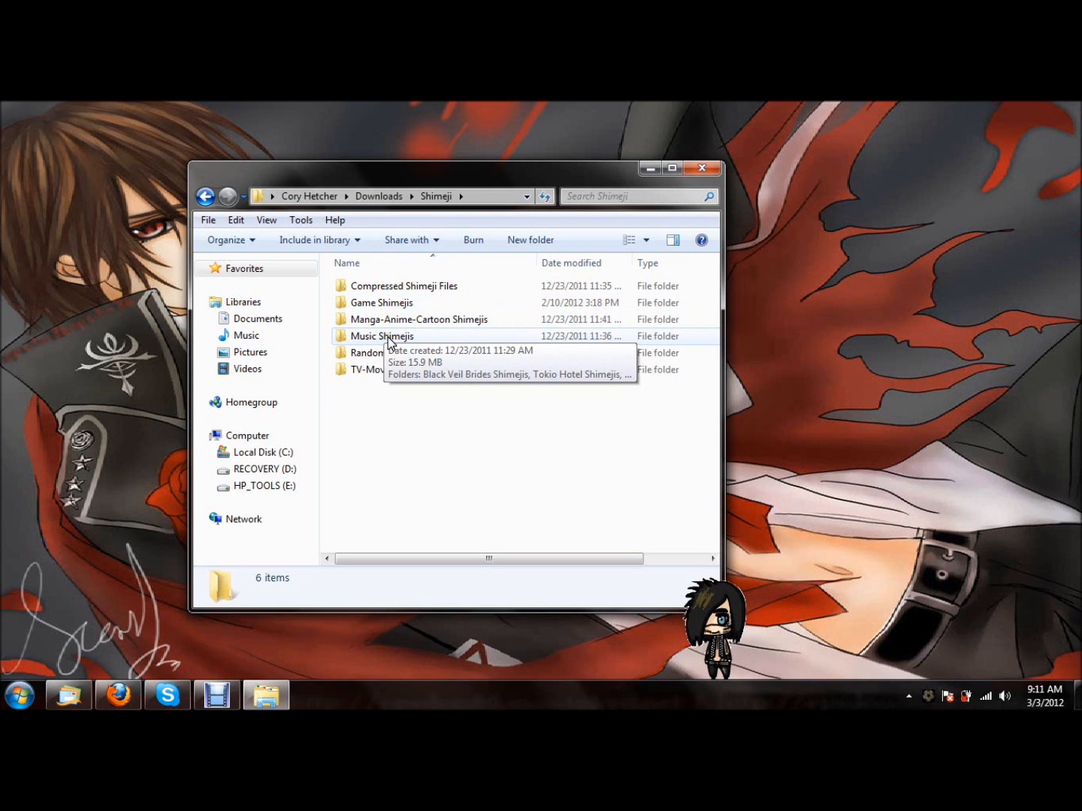
left_click(376, 304)
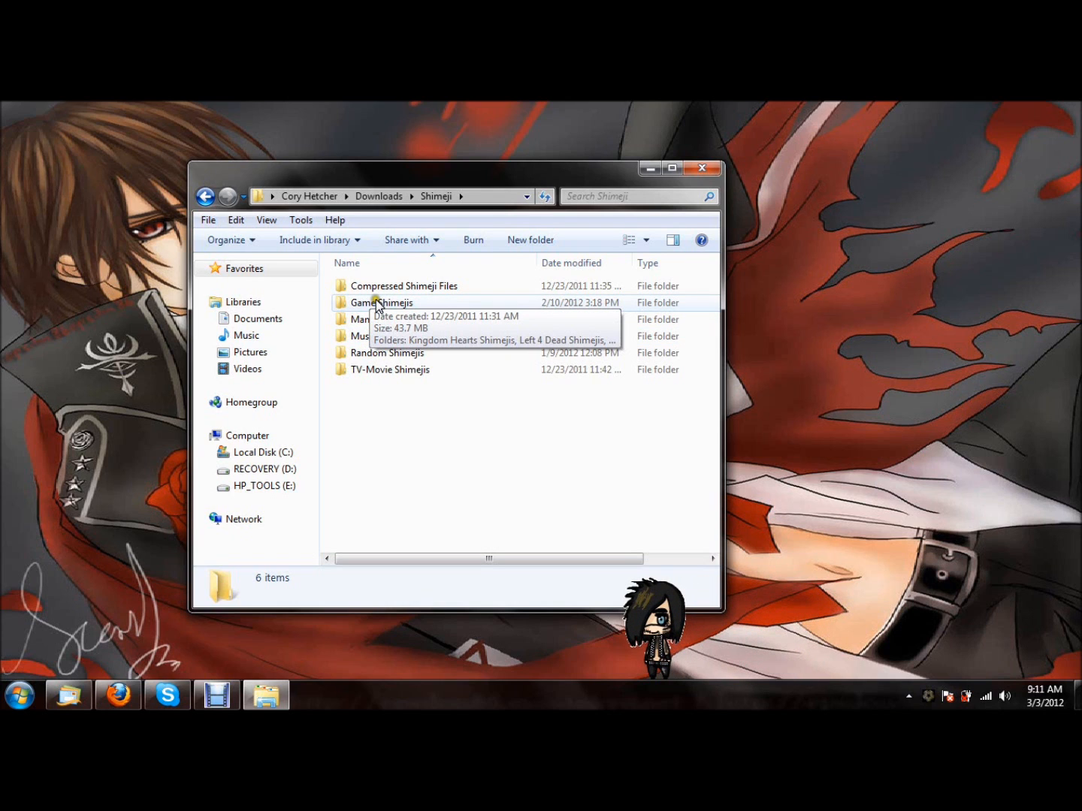
left_click(397, 338)
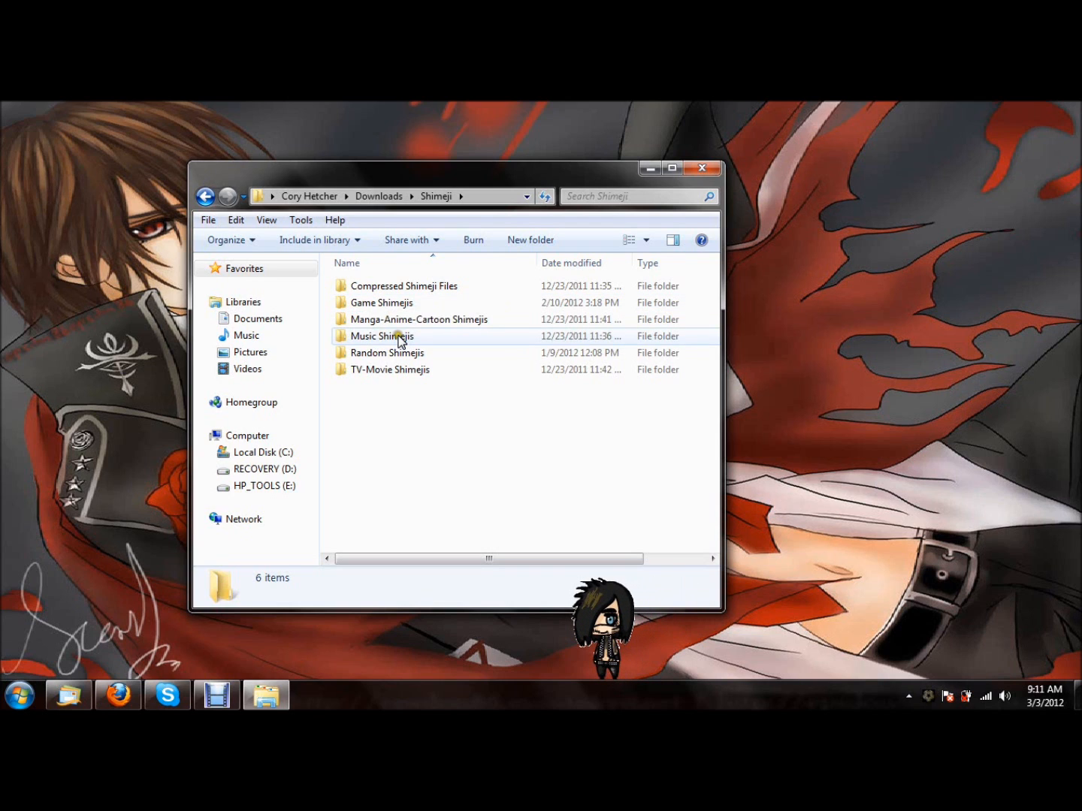
double_click(398, 338)
left_click(402, 288)
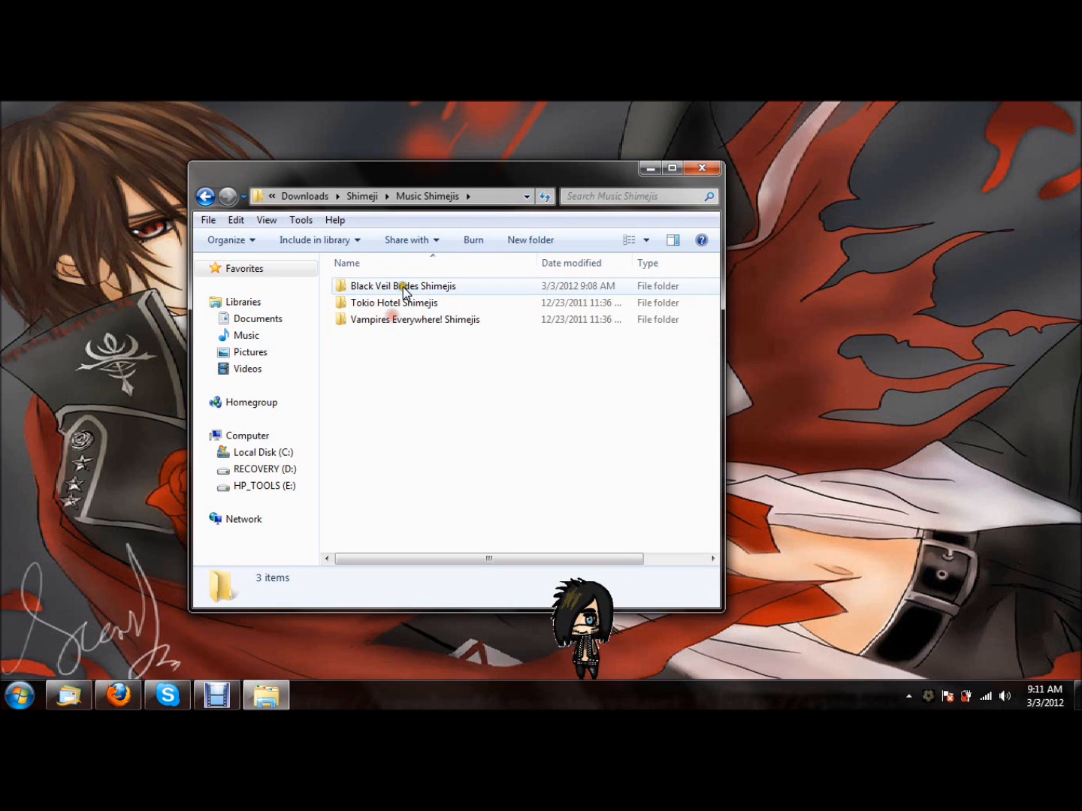
double_click(404, 290)
Step: Look inside the Ashley Shimeji folder and return to the Black Veil Brides Shimejis folder
left_click(403, 304)
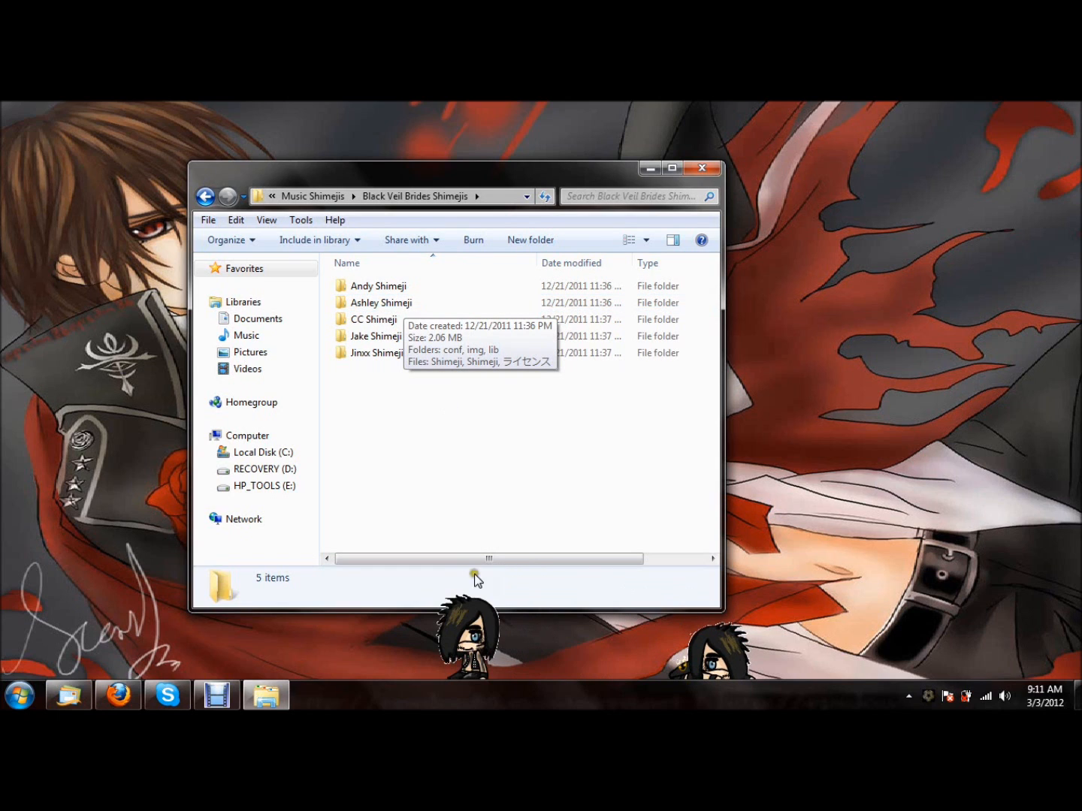
double_click(395, 307)
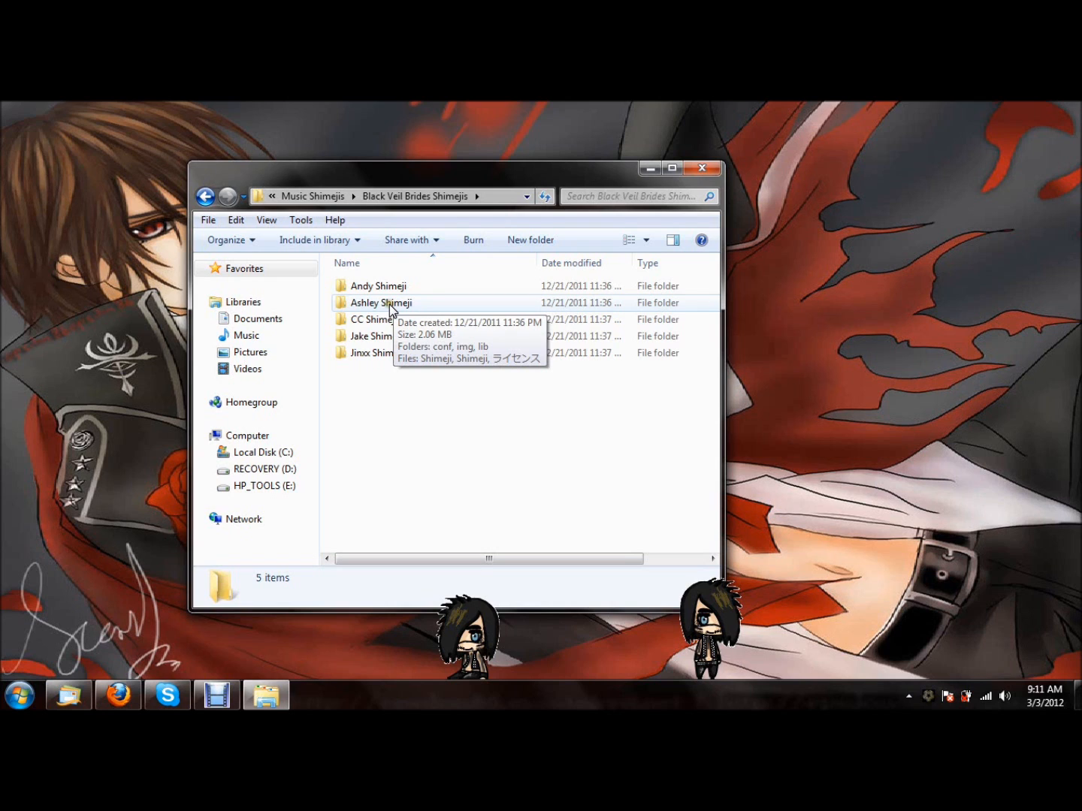
double_click(389, 304)
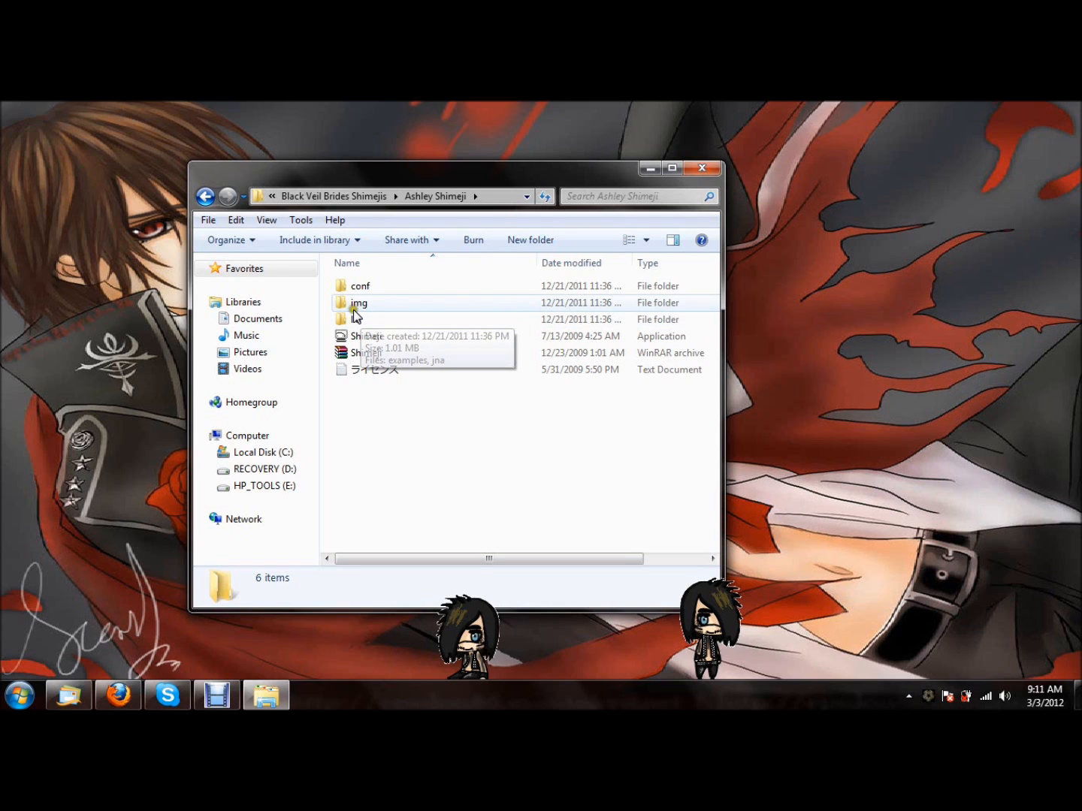
left_click(206, 197)
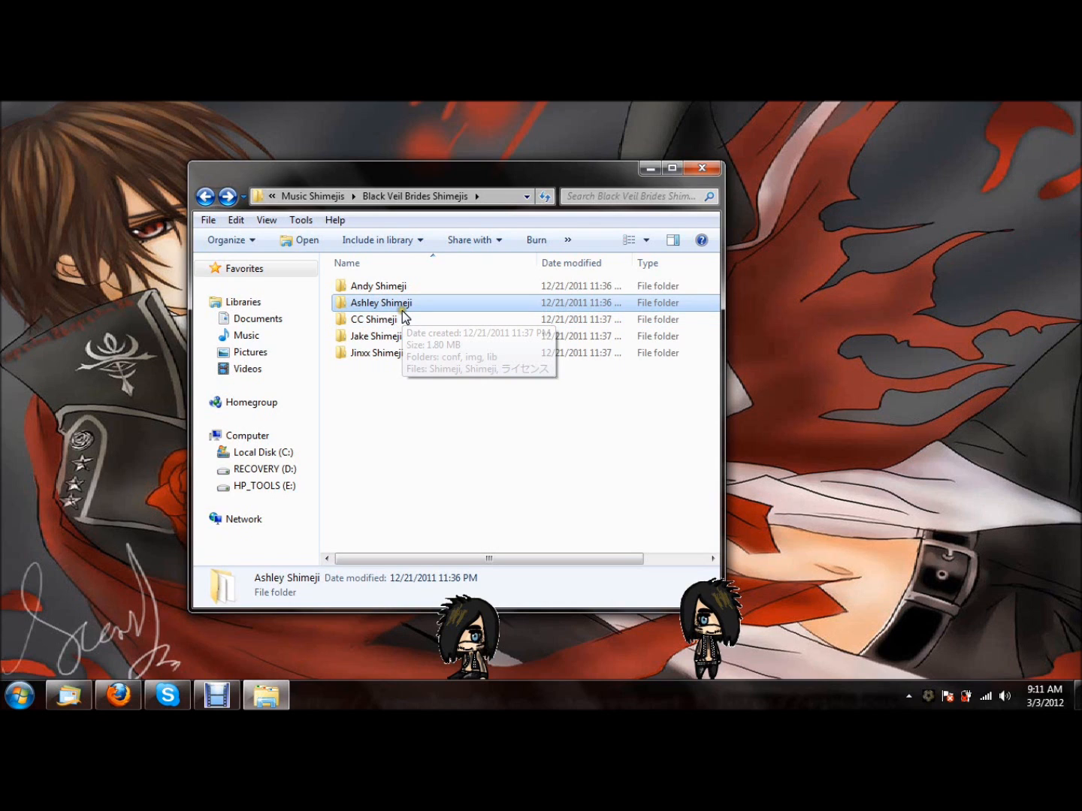
Step: Duplicate the CC Shimeji folder by copying and pasting it within the Black Veil Brides Shimejis folder
left_click(401, 316)
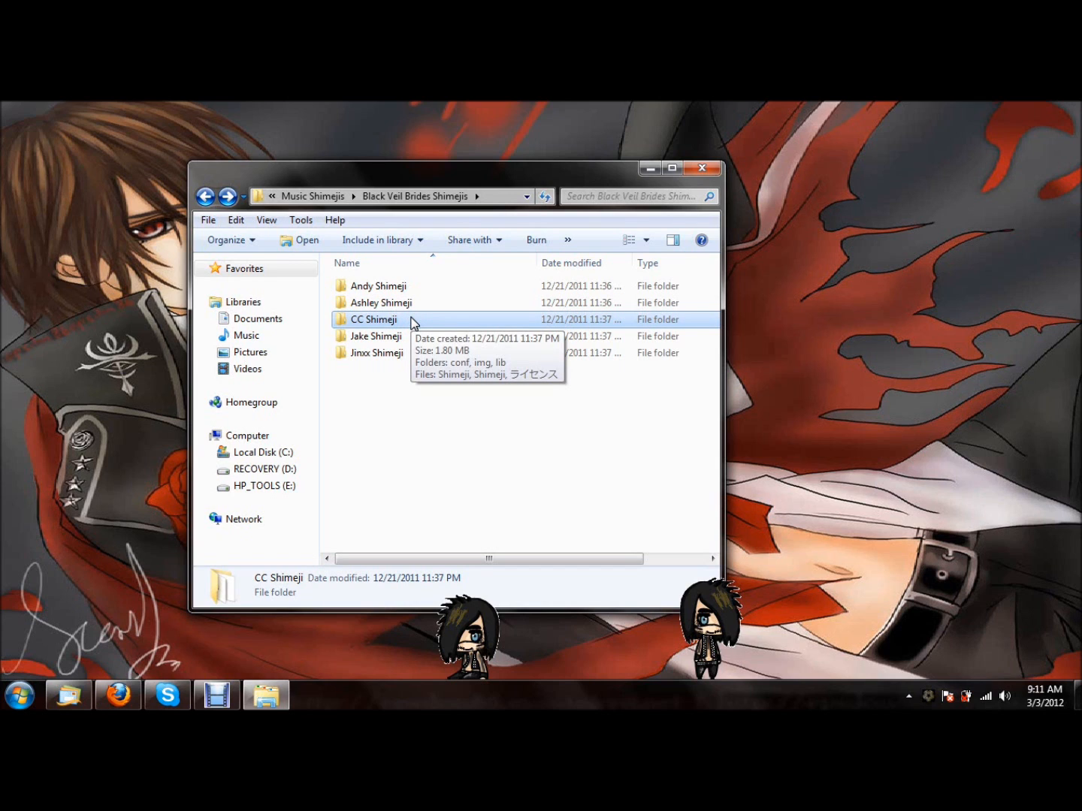
right_click(413, 320)
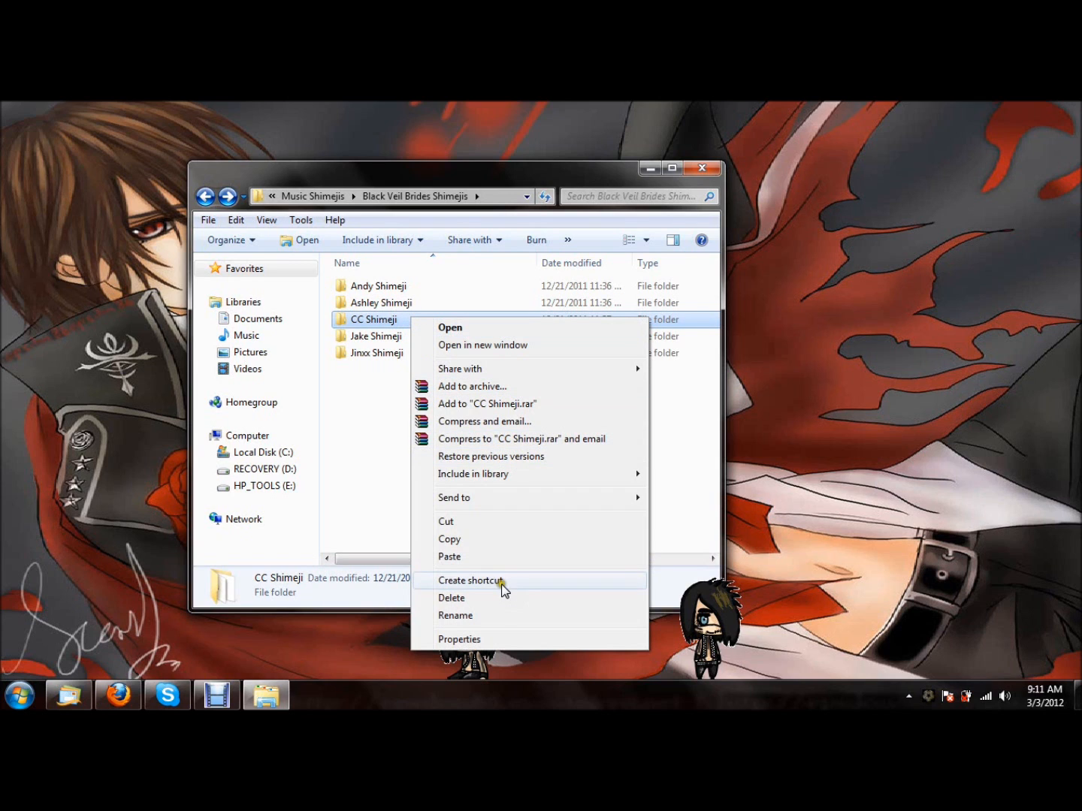
left_click(471, 537)
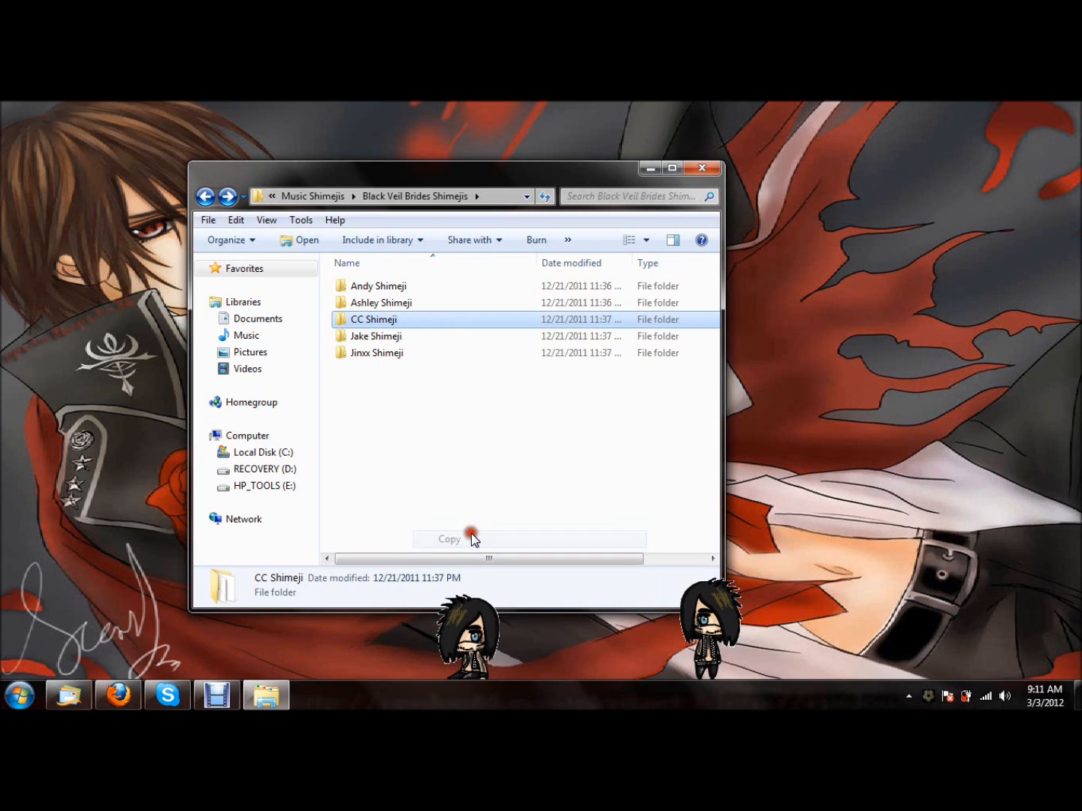
left_click(486, 472)
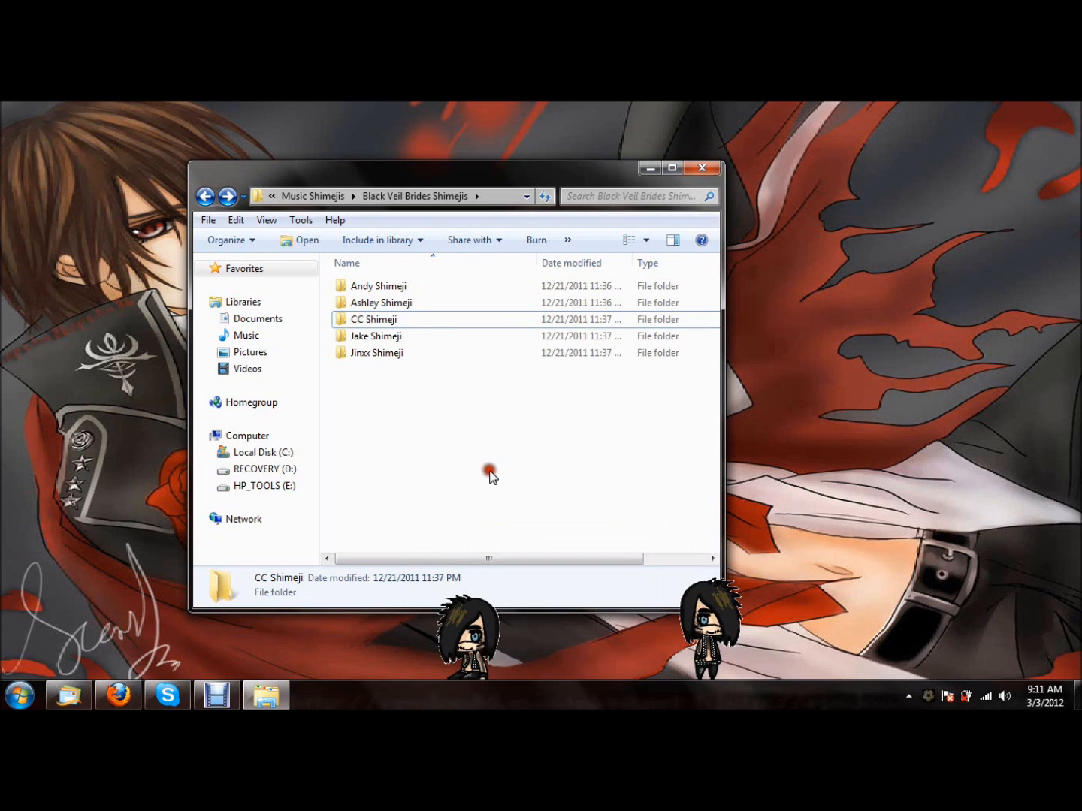
right_click(490, 472)
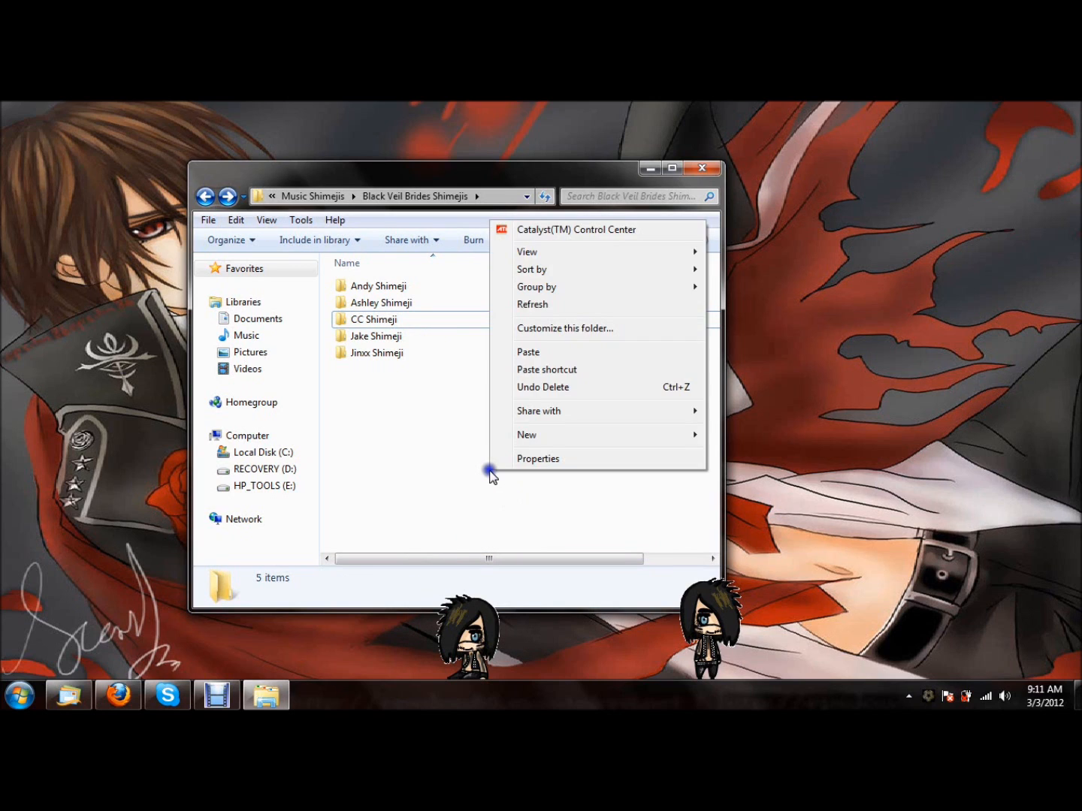
left_click(537, 419)
right_click(542, 412)
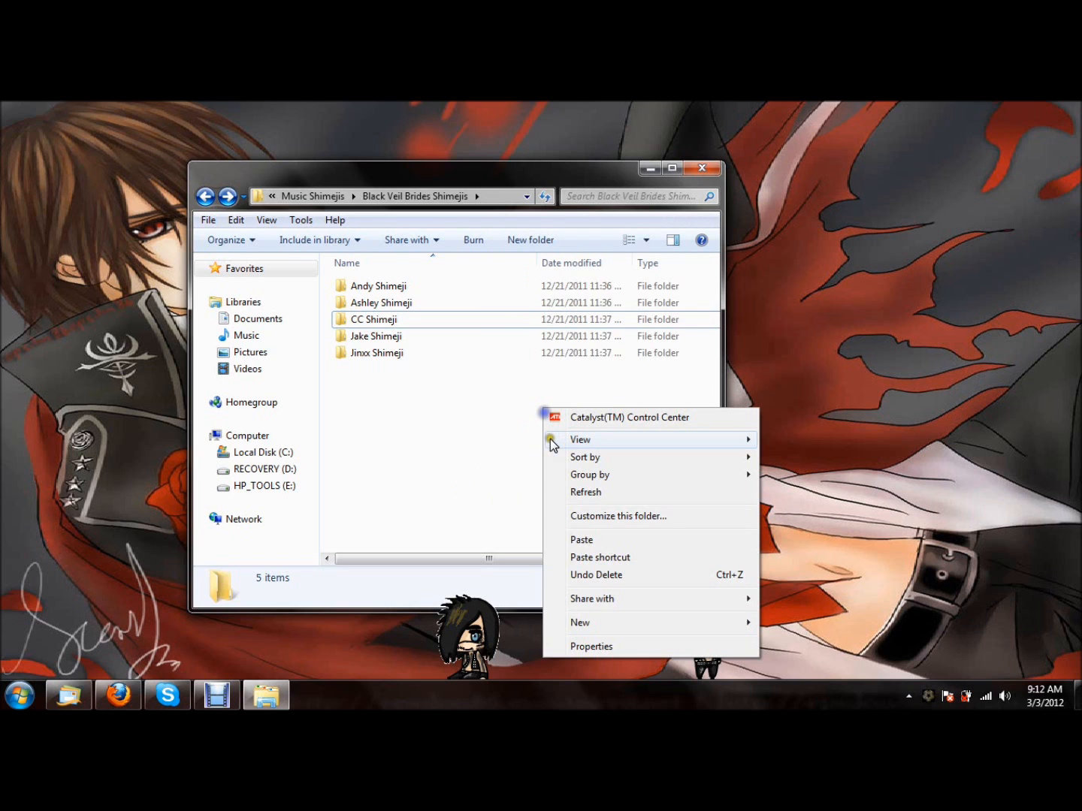
left_click(596, 541)
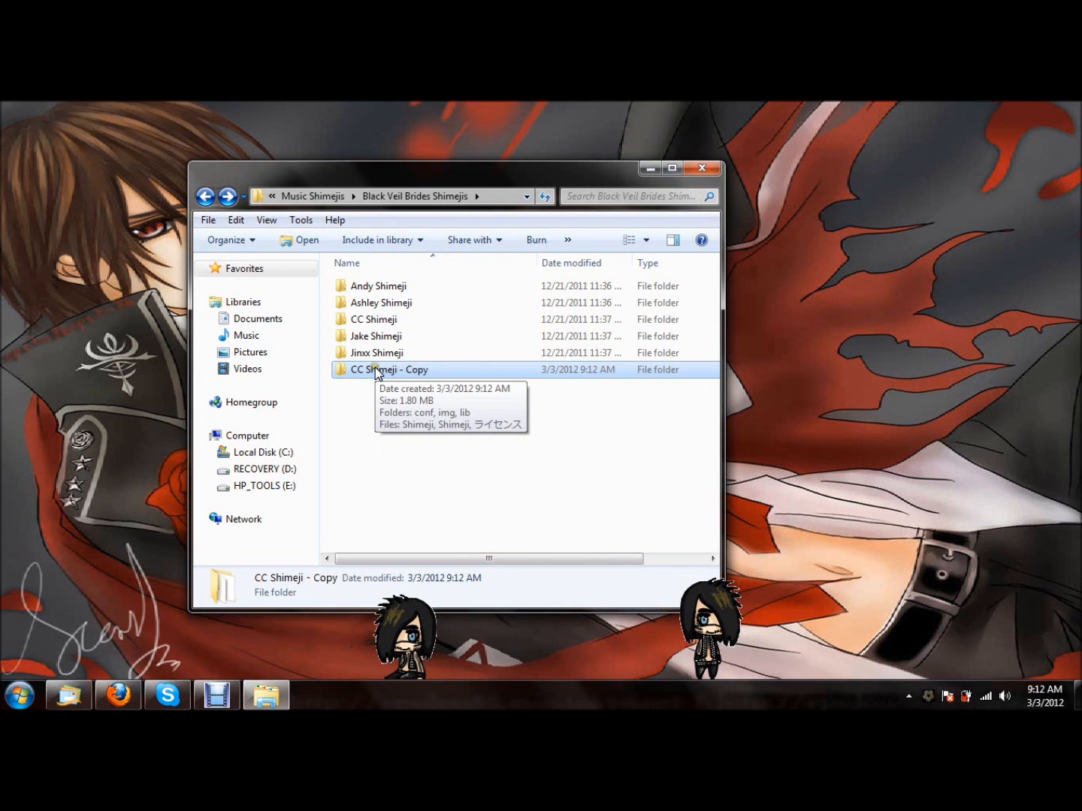
Step: Delete the duplicated CC Shimeji folder and send it to the recycle bin
right_click(377, 374)
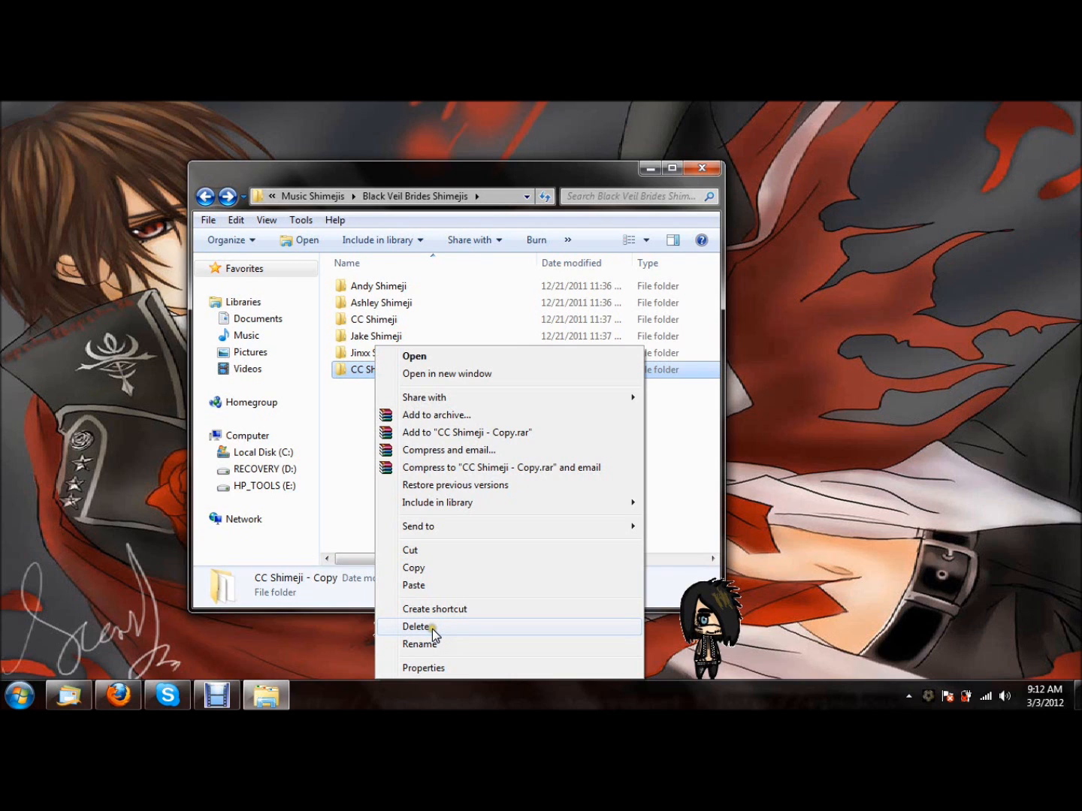
left_click(432, 628)
left_click(595, 466)
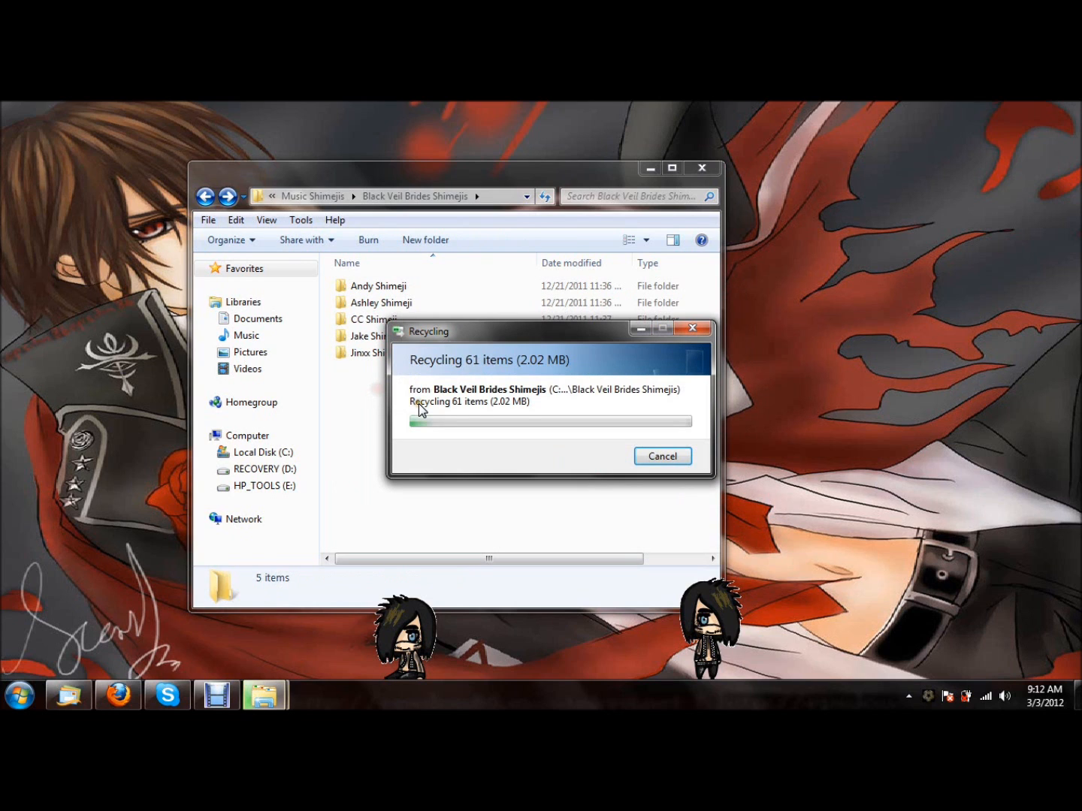
Step: Examine the contents of the lib, conf and img subfolders in the Ashley Shimeji folder
double_click(376, 304)
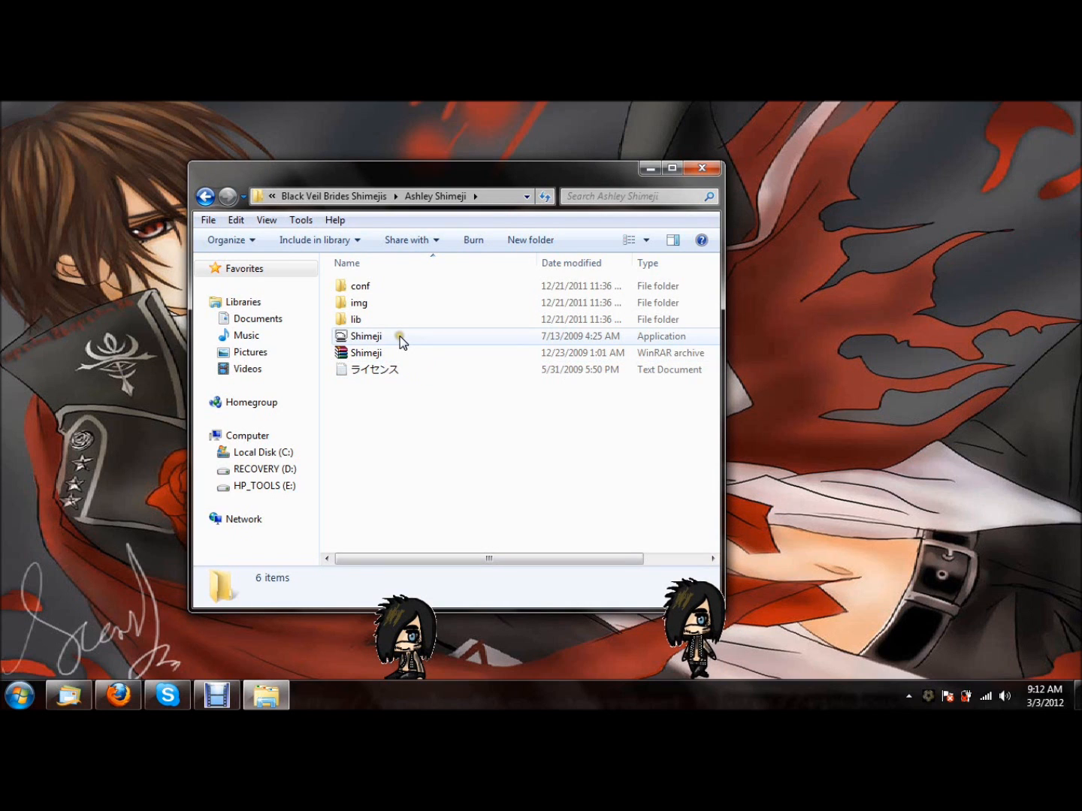
double_click(375, 320)
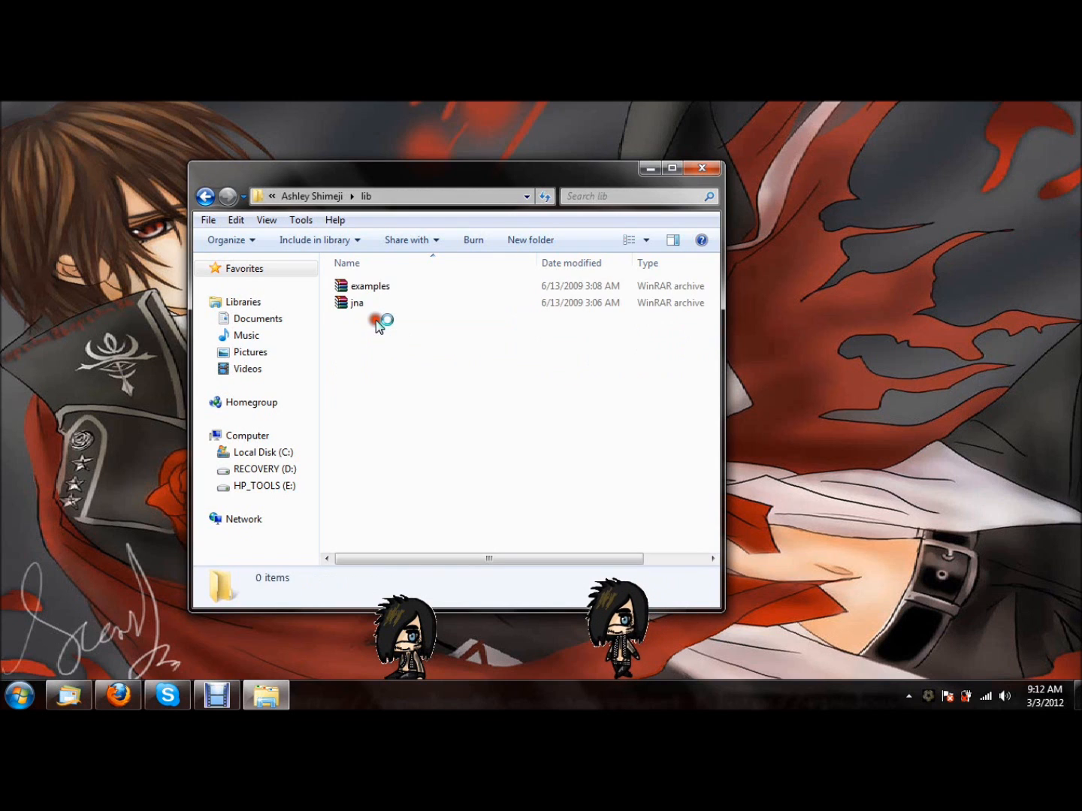
left_click(206, 197)
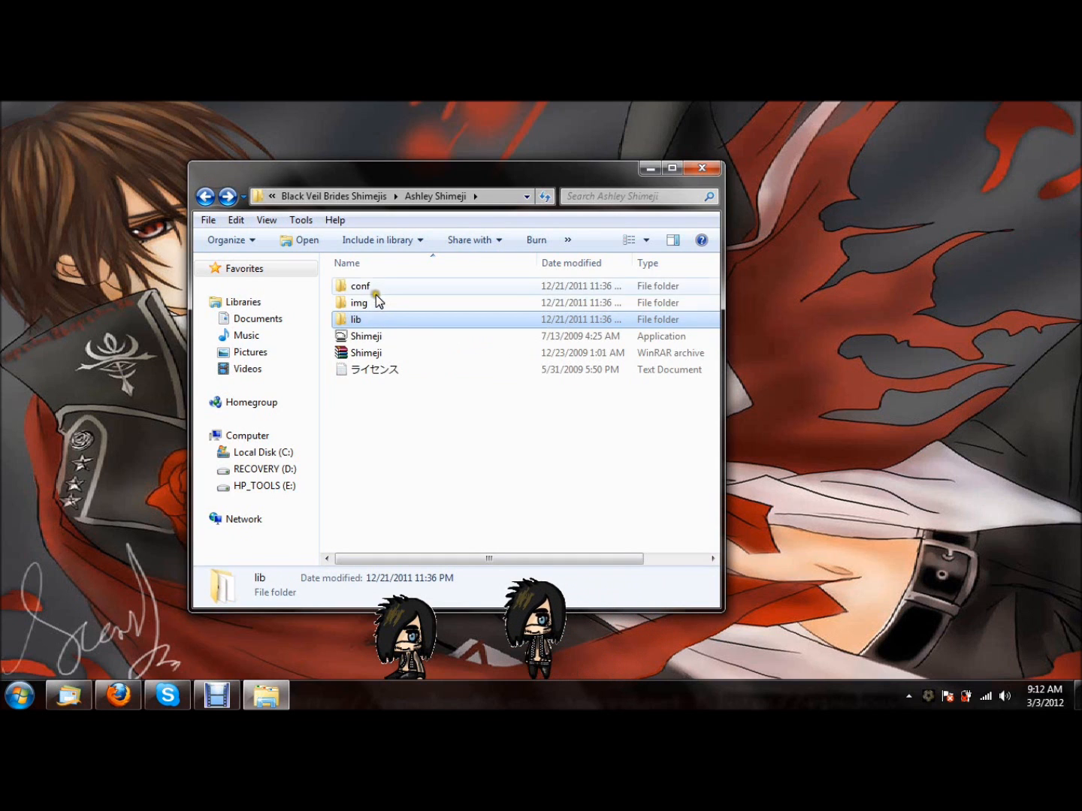
left_click(374, 288)
double_click(374, 288)
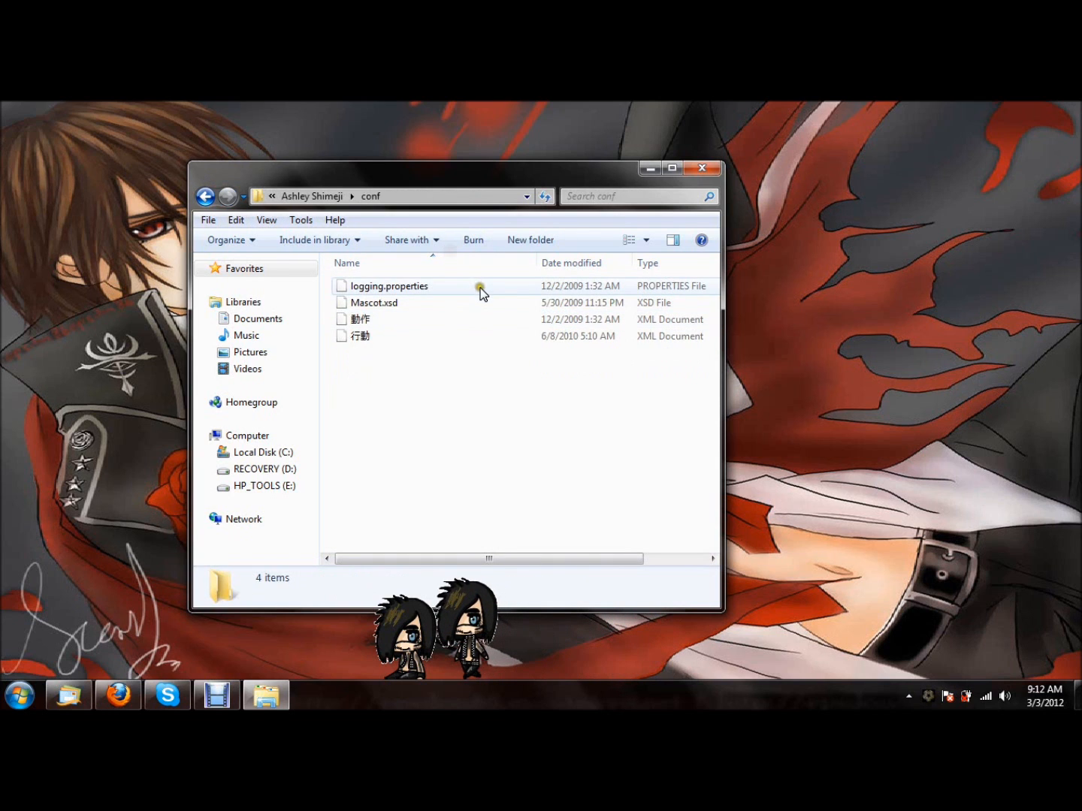
key("BackSpace")
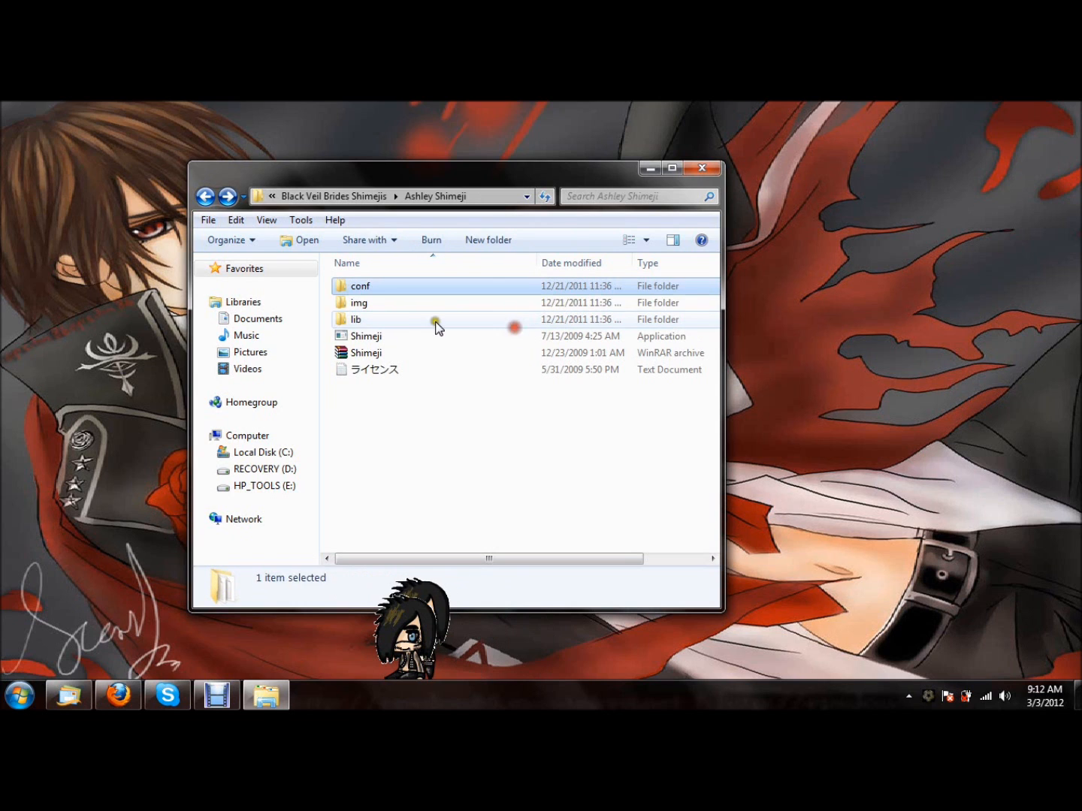
double_click(359, 303)
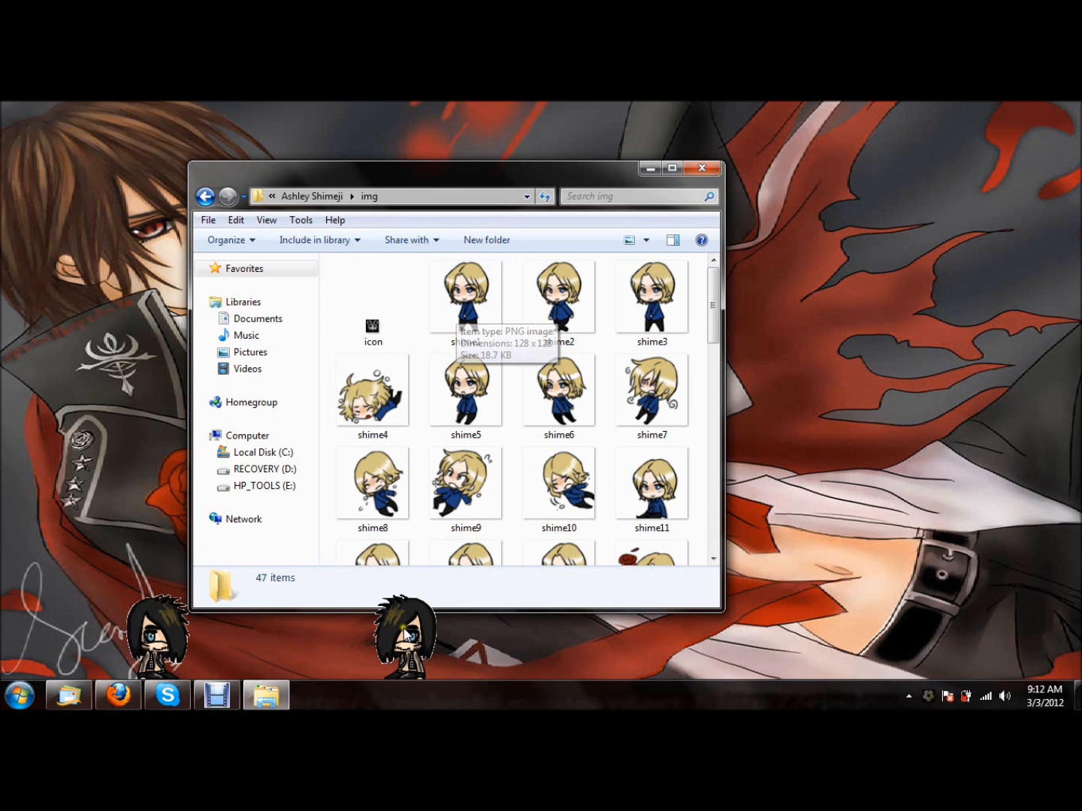
Step: Move the sitting mascot aside, close the img folder window and switch to Firefox with the Ashley Purdy photos
left_click_drag(406, 635, 379, 594)
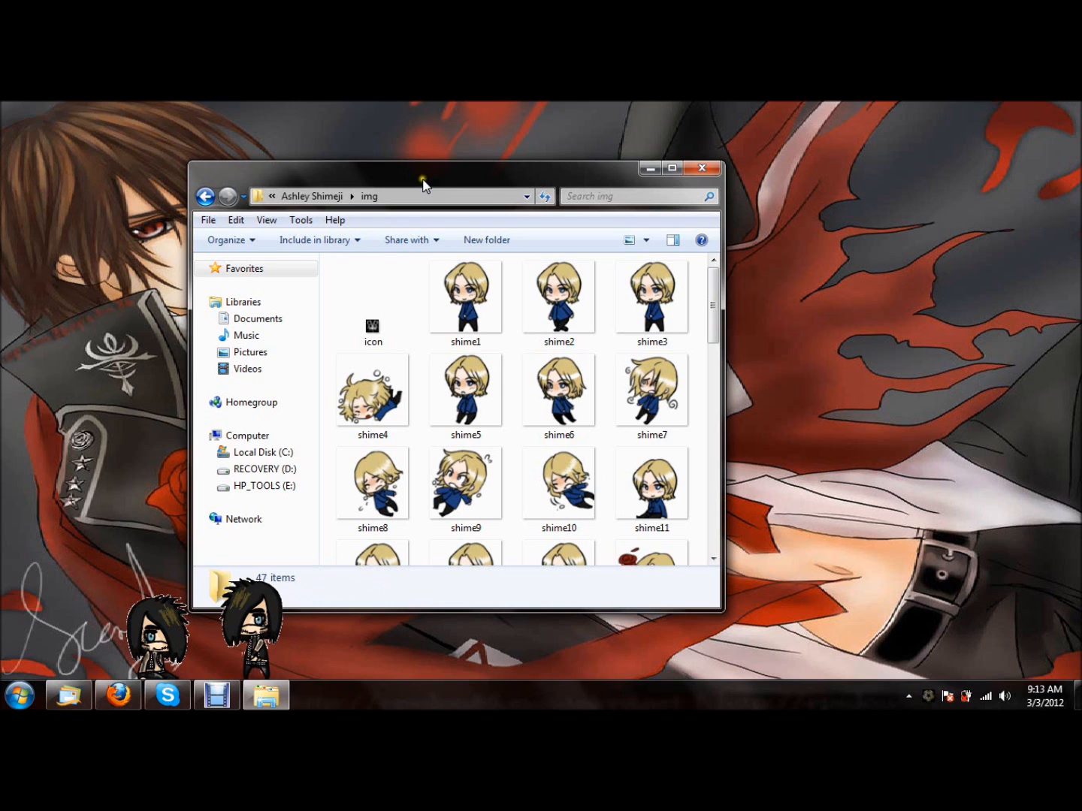
left_click(699, 172)
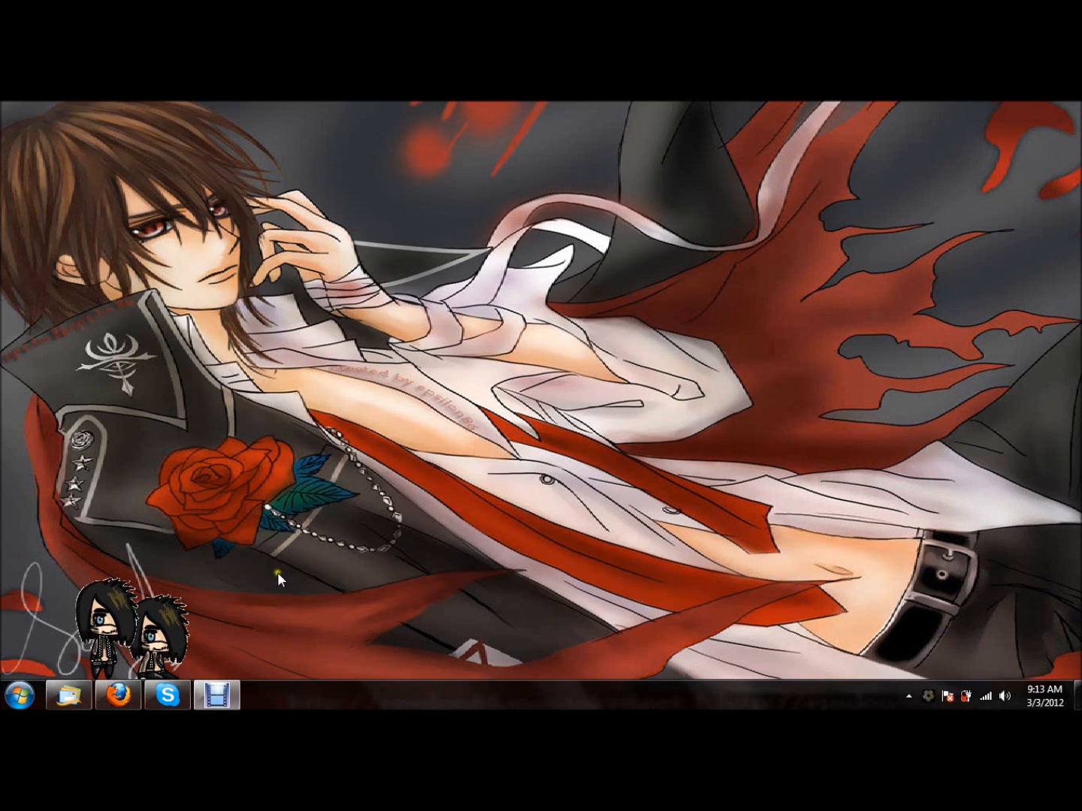
left_click(119, 695)
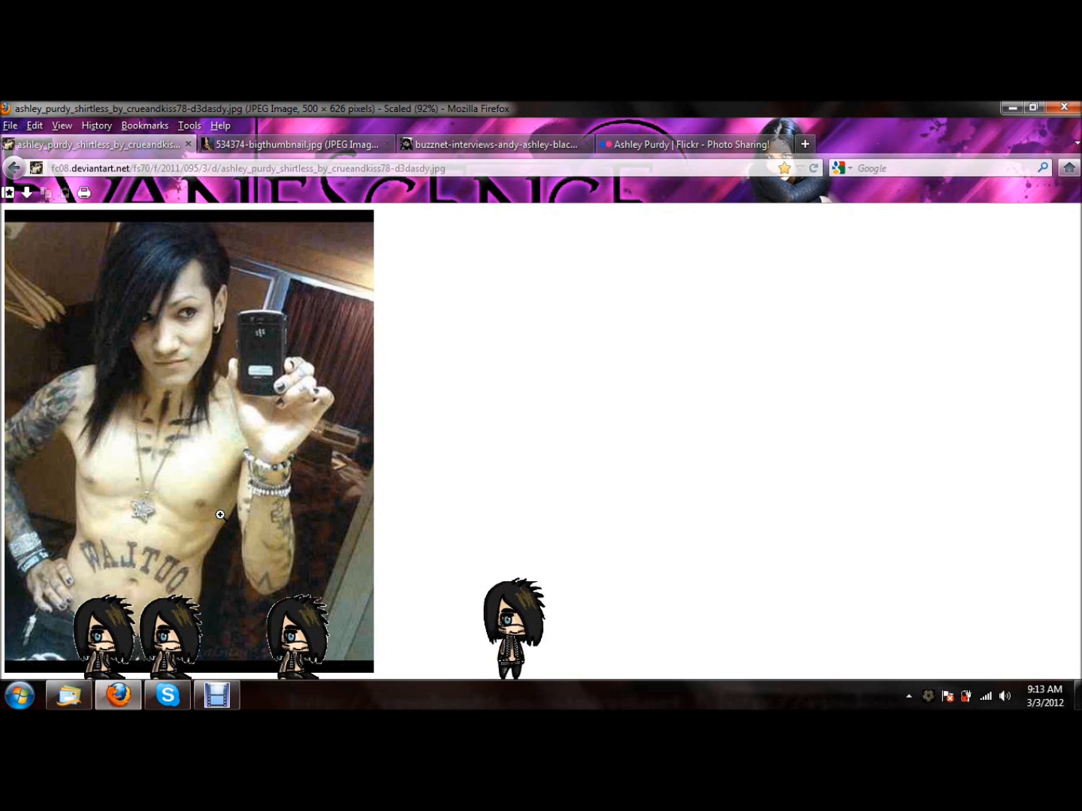
Step: Review the four Ashley Purdy reference pages open in the browser, covering his tattoos, face paint, hair and stage outfit
left_click(263, 138)
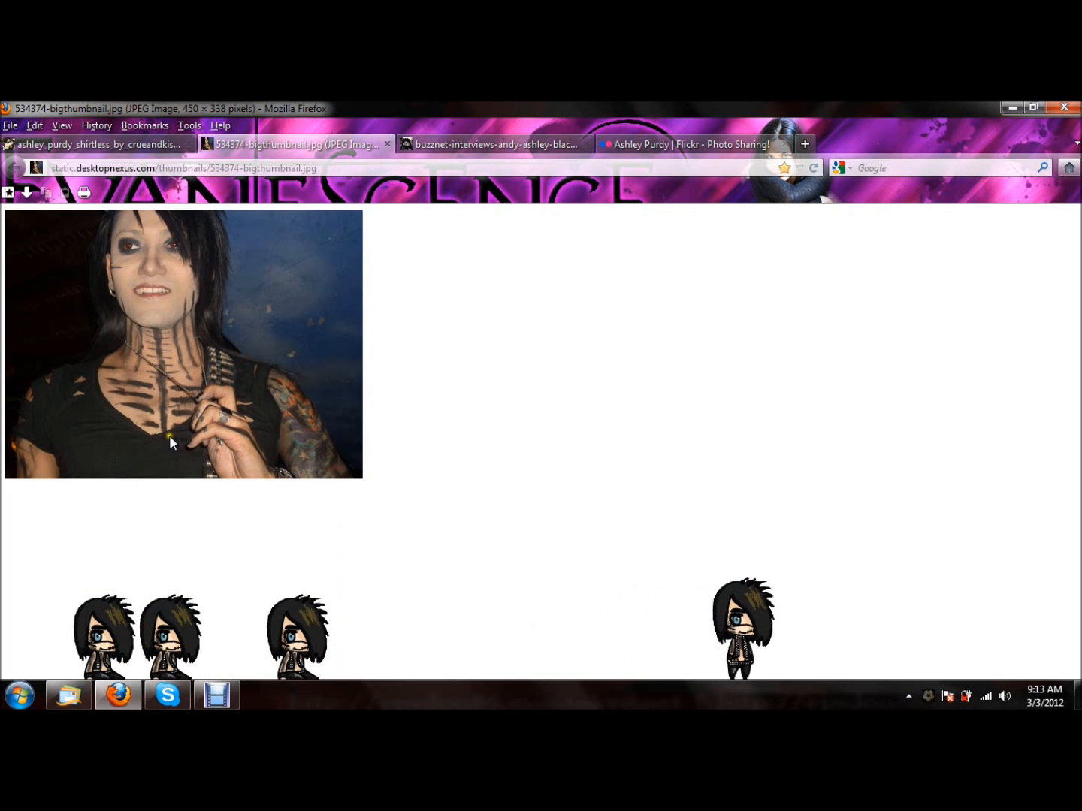
left_click(468, 143)
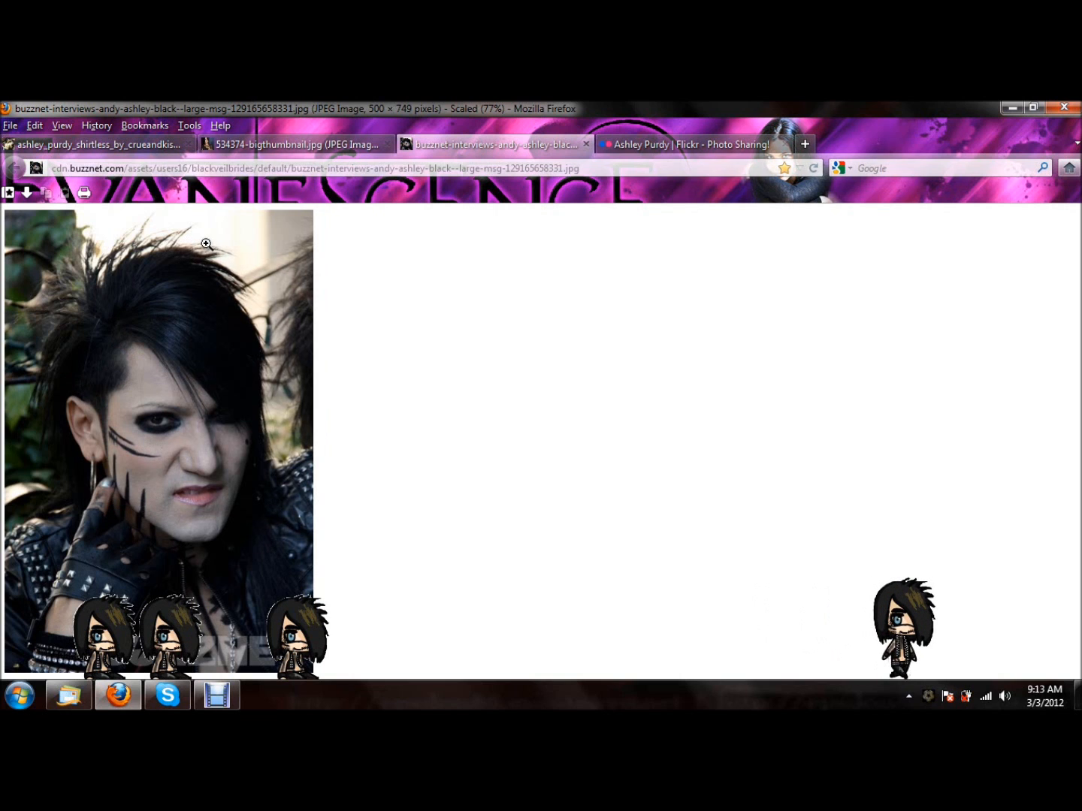
left_click(685, 149)
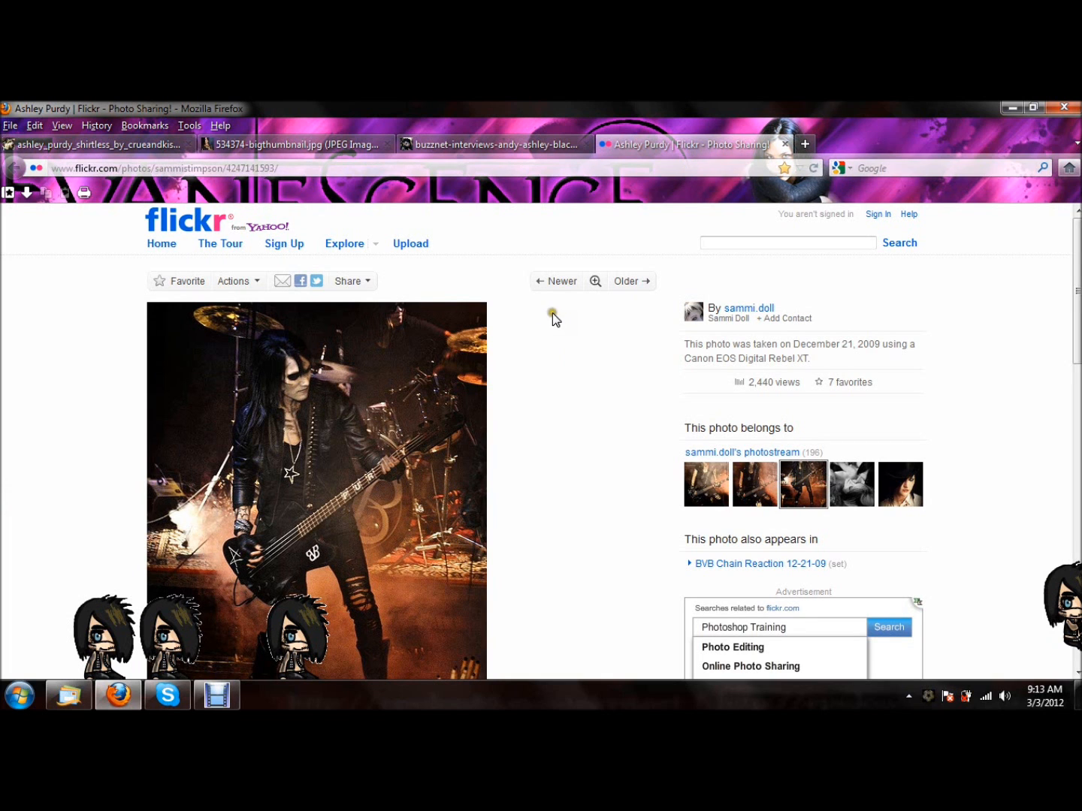
left_click(156, 143)
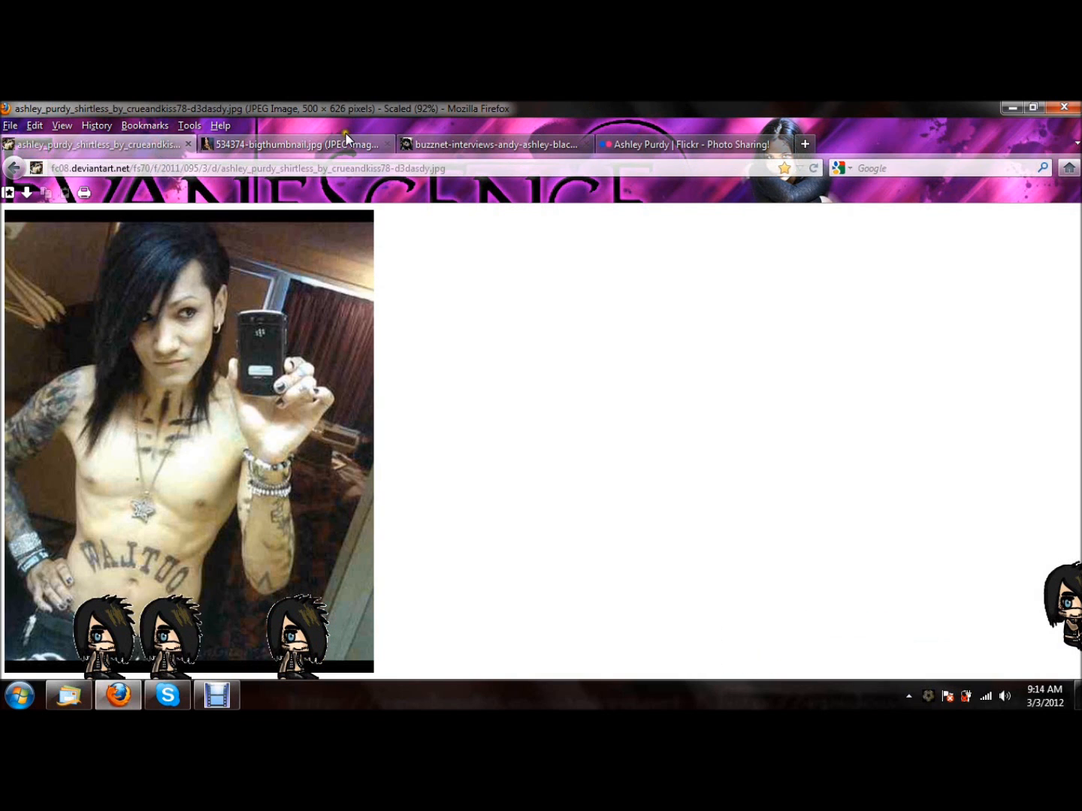
left_click(344, 142)
left_click(470, 140)
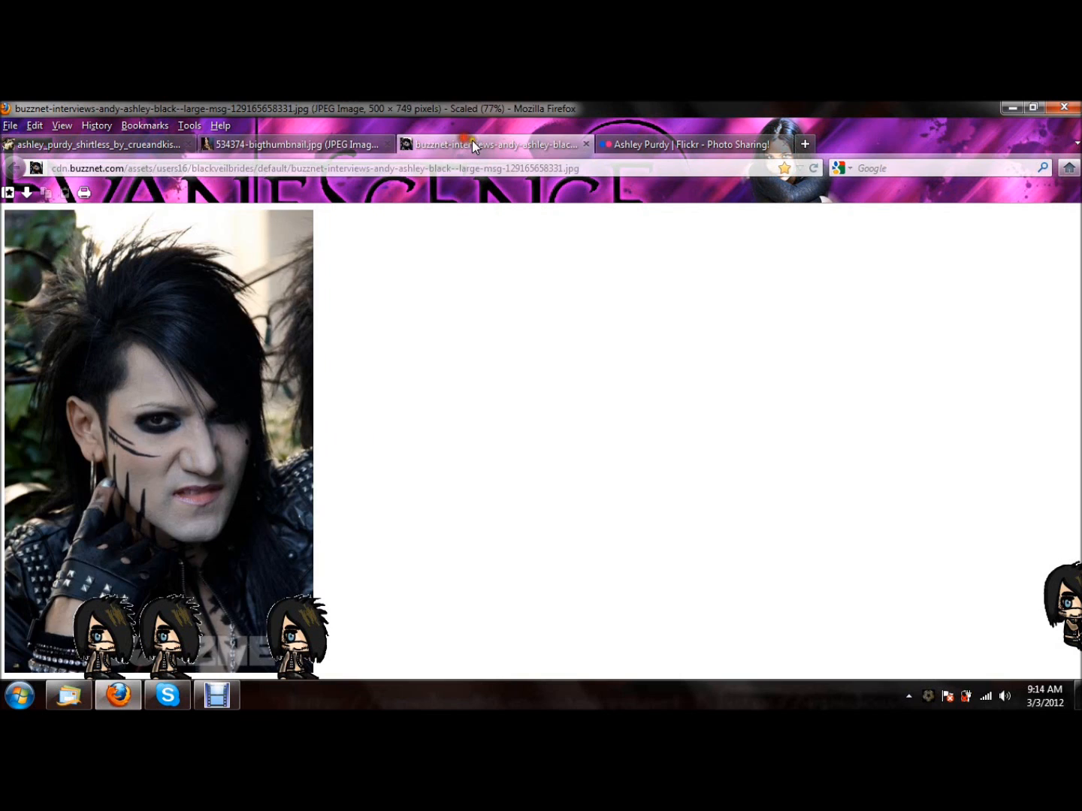
left_click(638, 138)
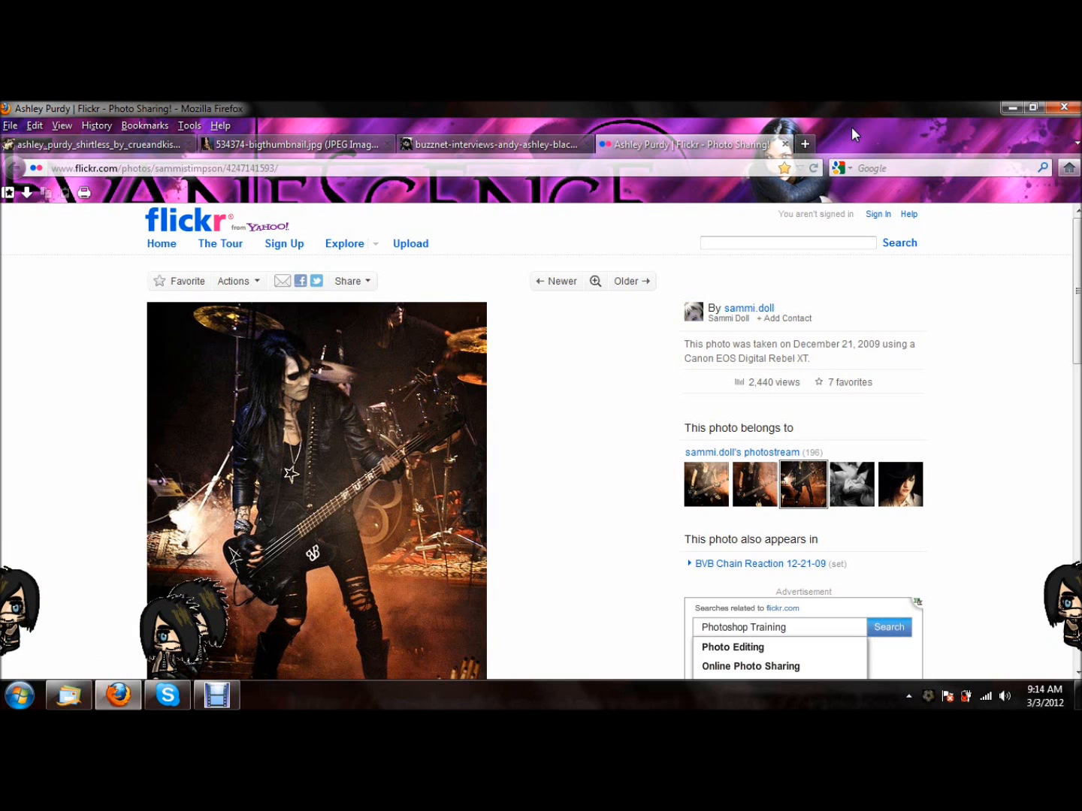
Step: Dock the browser with the Flickr photo to one half of the screen and launch GIMP
left_click_drag(850, 127, 1081, 122)
left_click(20, 696)
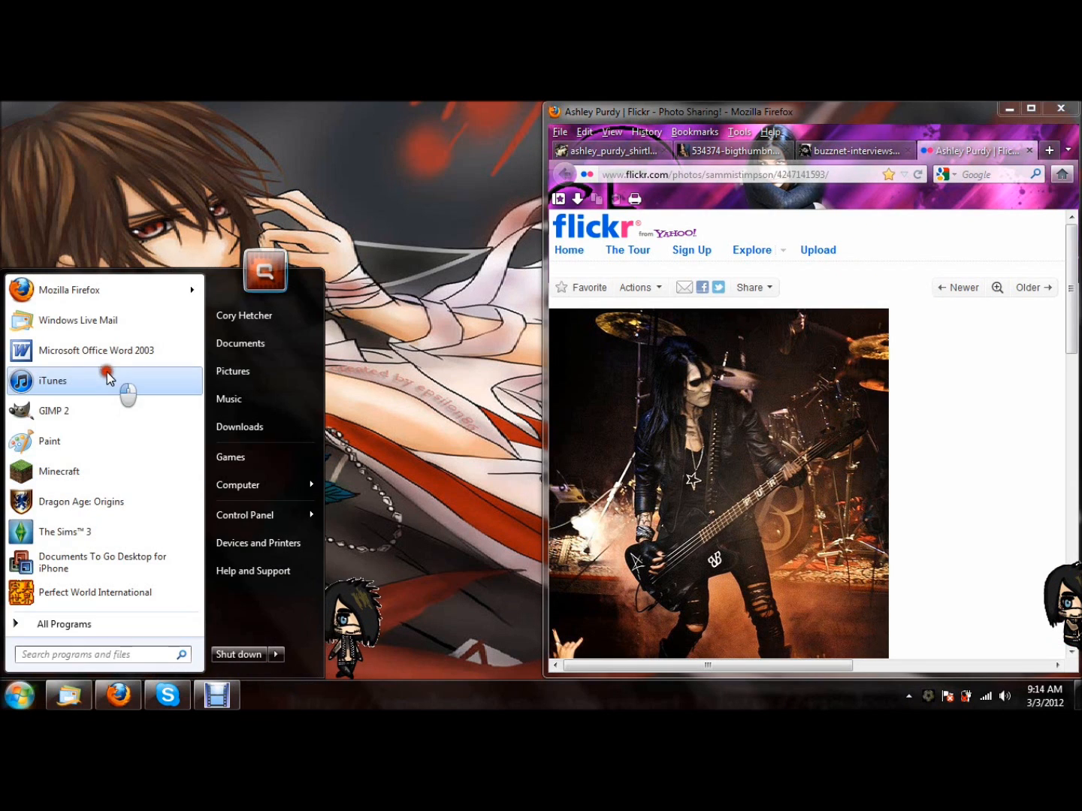
left_click(111, 410)
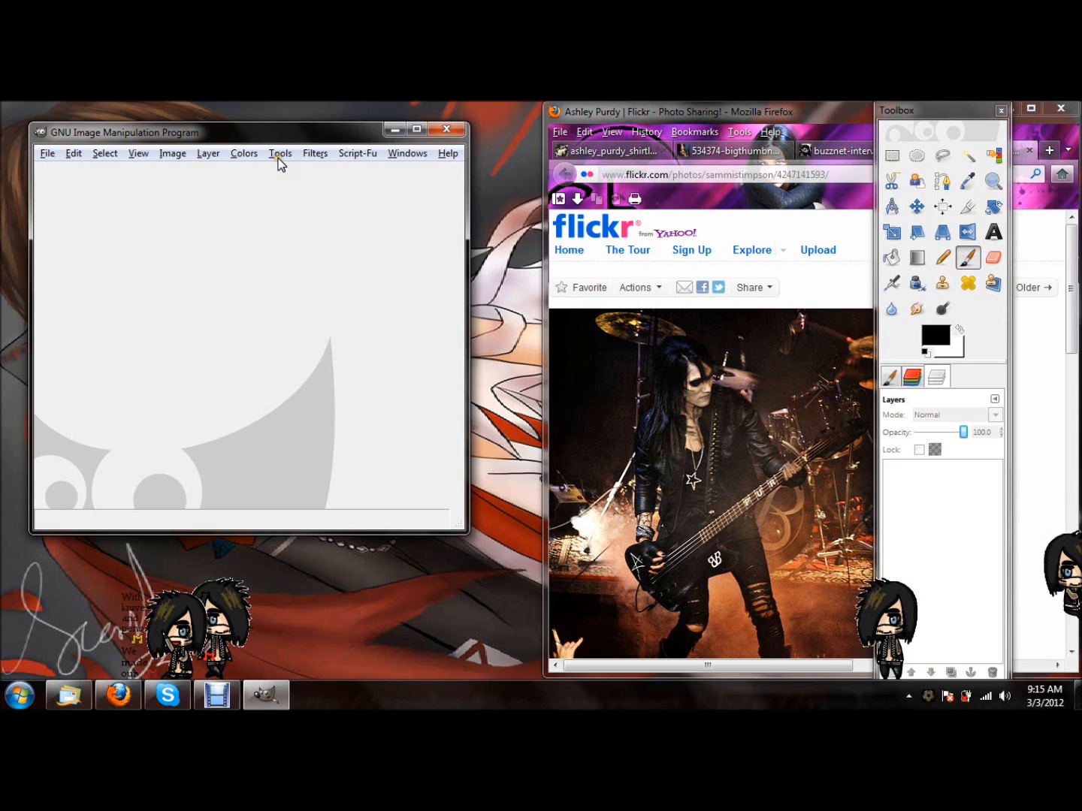
Step: Start opening an image and browse from Downloads through Shimeji, Music Shimejis and Black Veil Brides Shimejis to the Ashley Shimeji img folder
left_click(47, 153)
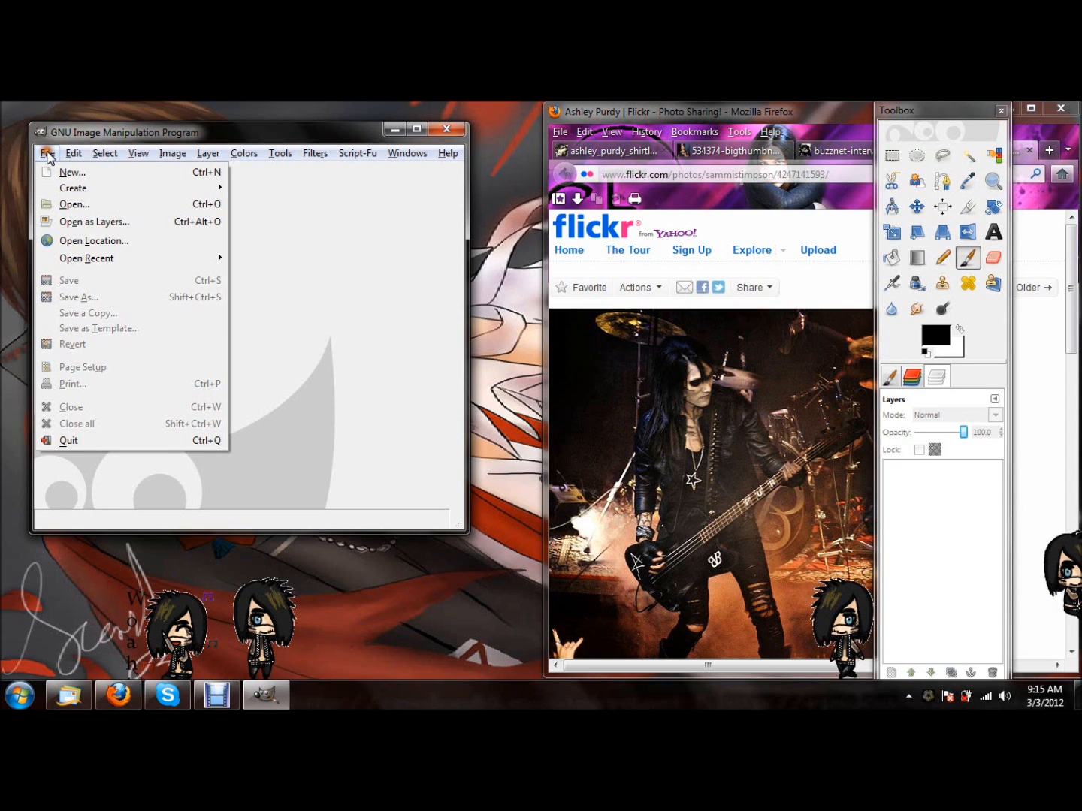
left_click(81, 207)
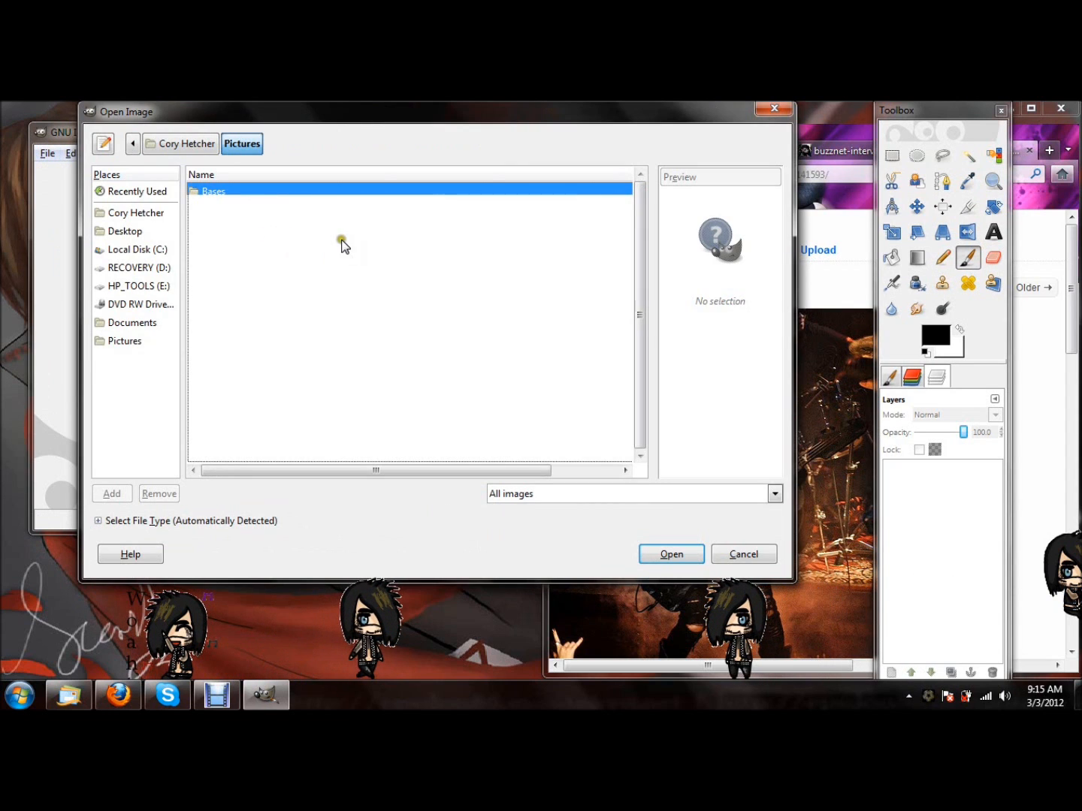
left_click(152, 215)
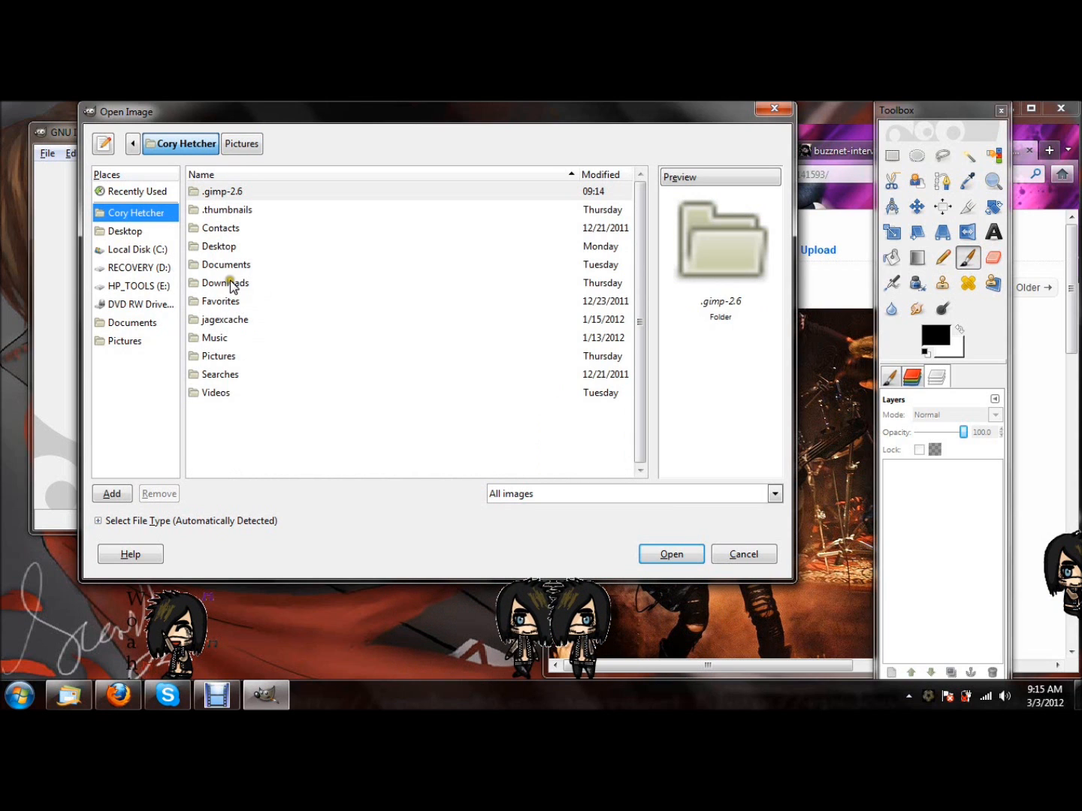
double_click(230, 283)
left_click(221, 266)
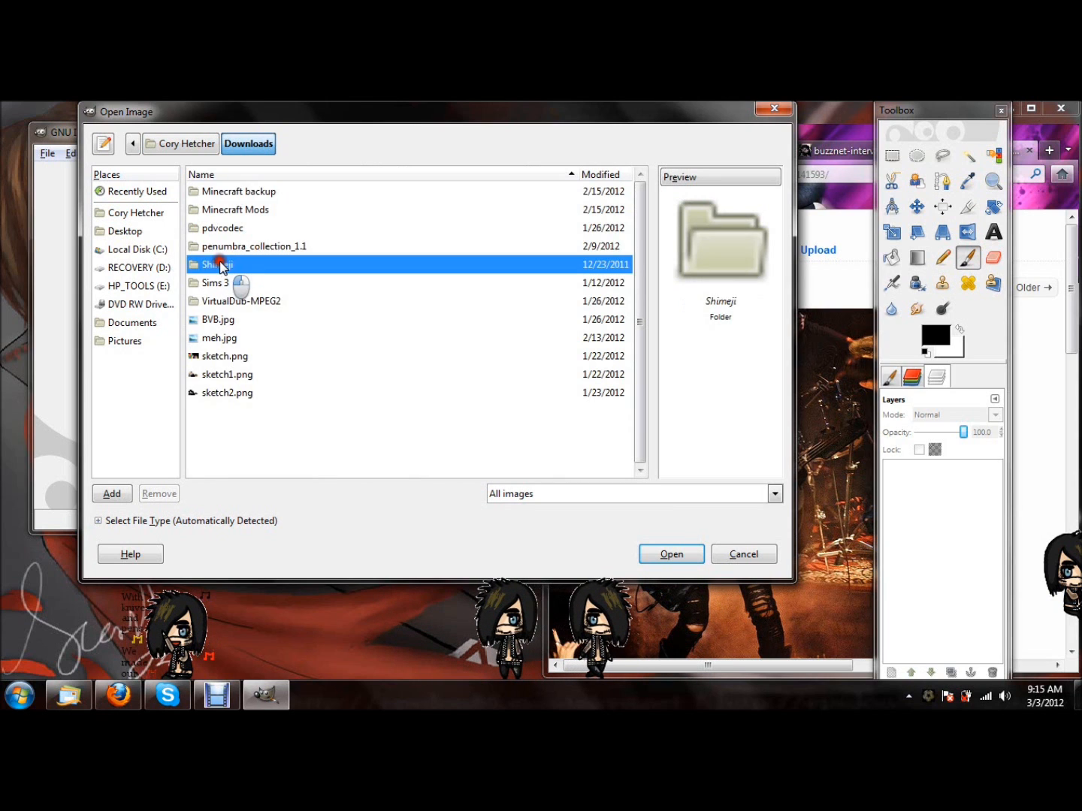
double_click(220, 265)
double_click(226, 246)
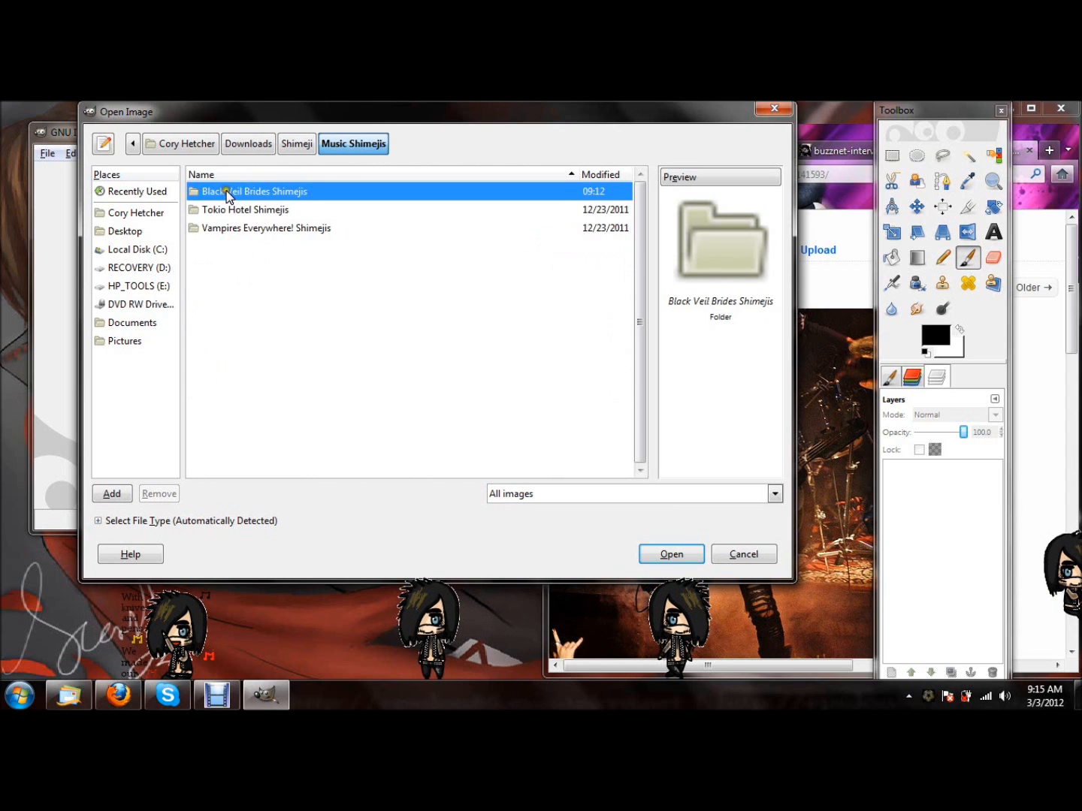
double_click(226, 193)
double_click(219, 210)
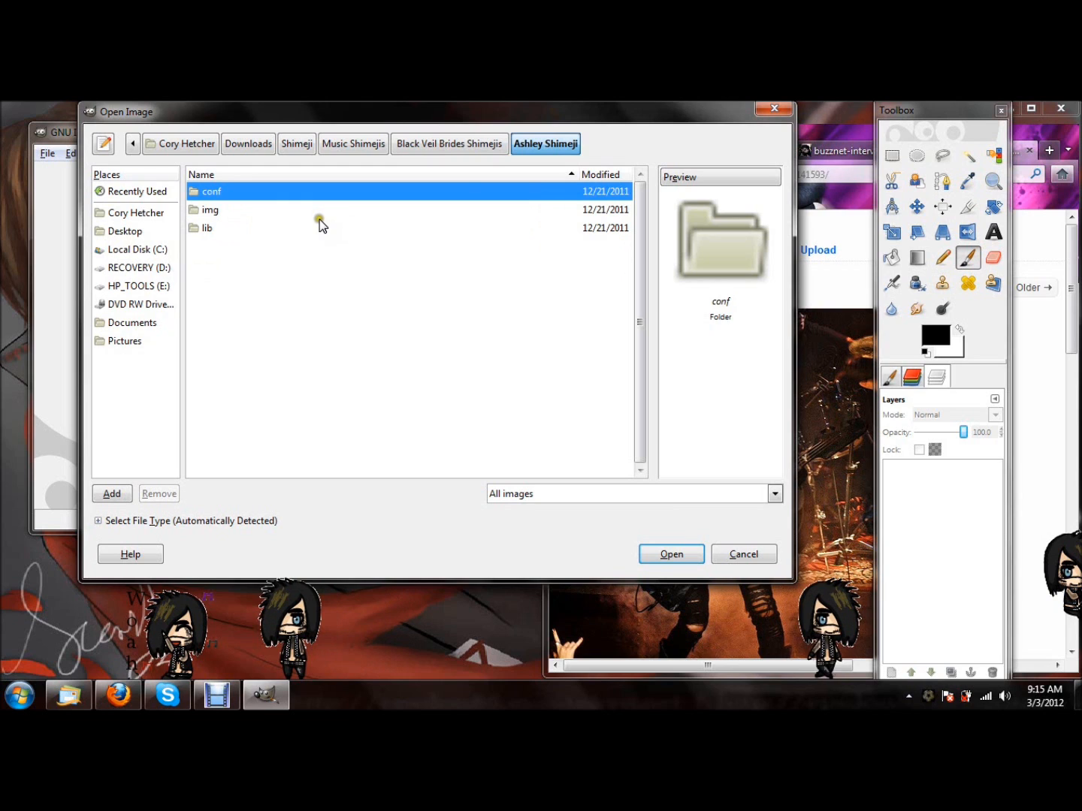
left_click(288, 210)
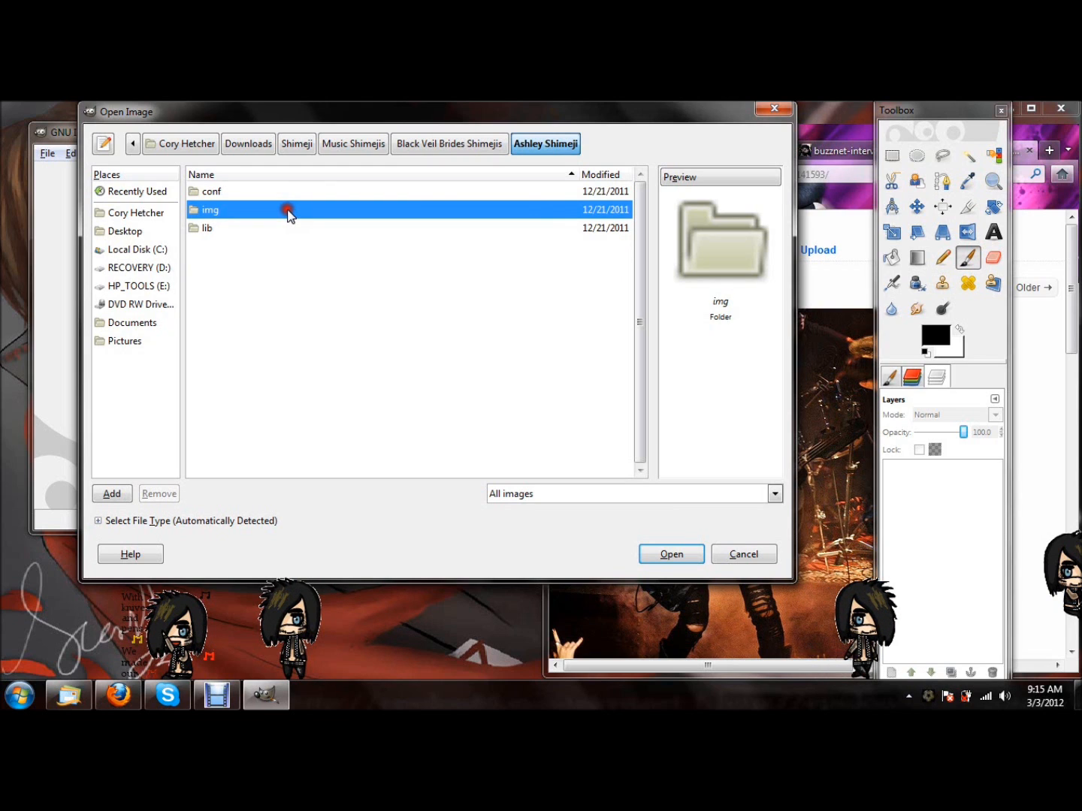
double_click(287, 211)
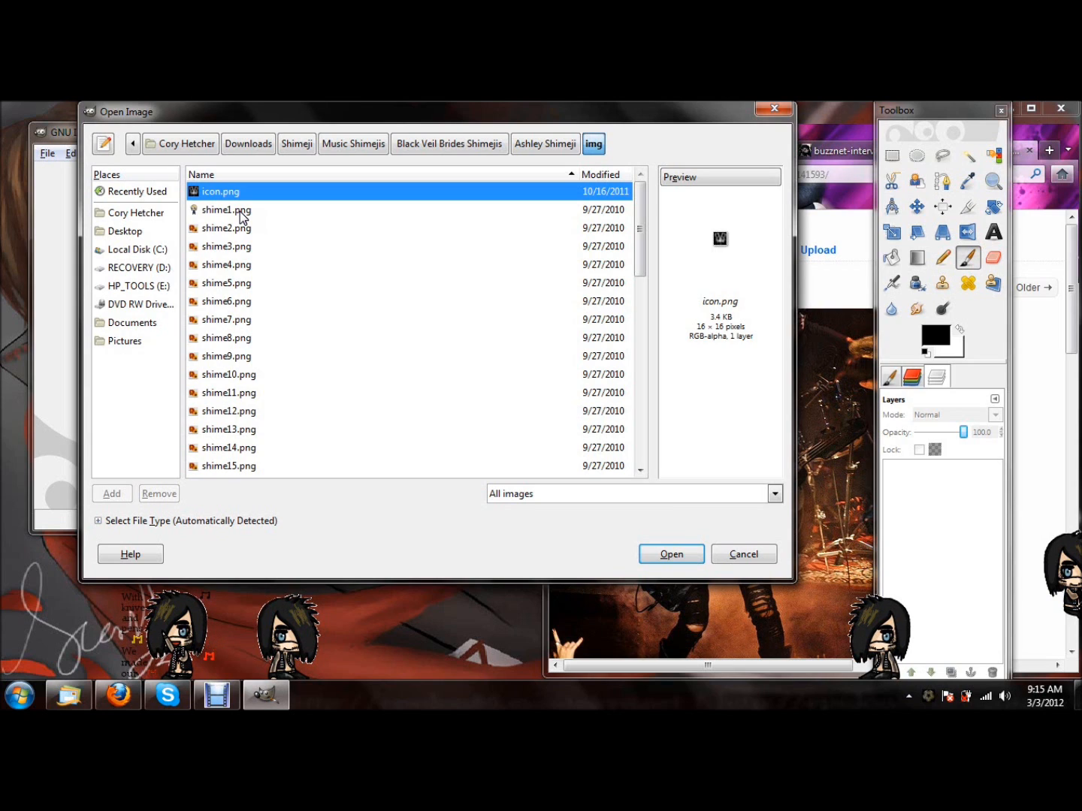
Step: Preview several mascot poses in the img folder, including shime1.png, shime27.png, shime28.png, shime29.png and shime8.png
left_click(241, 212)
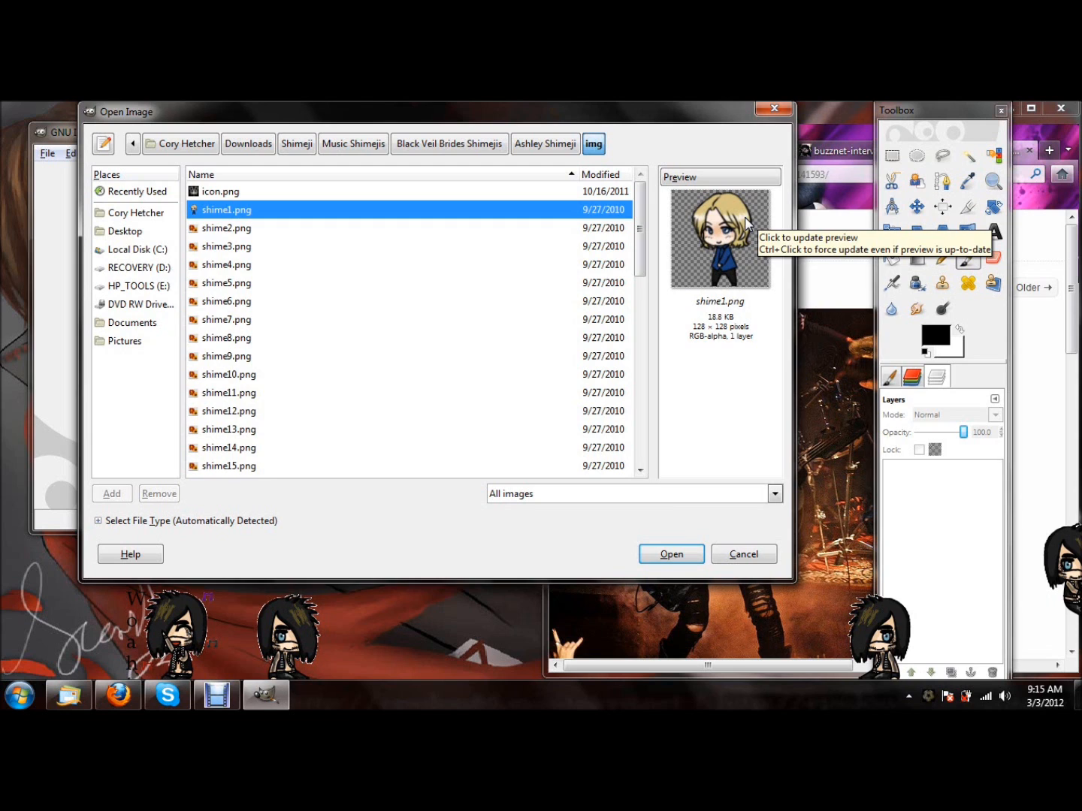
left_click_drag(640, 272, 330, 398)
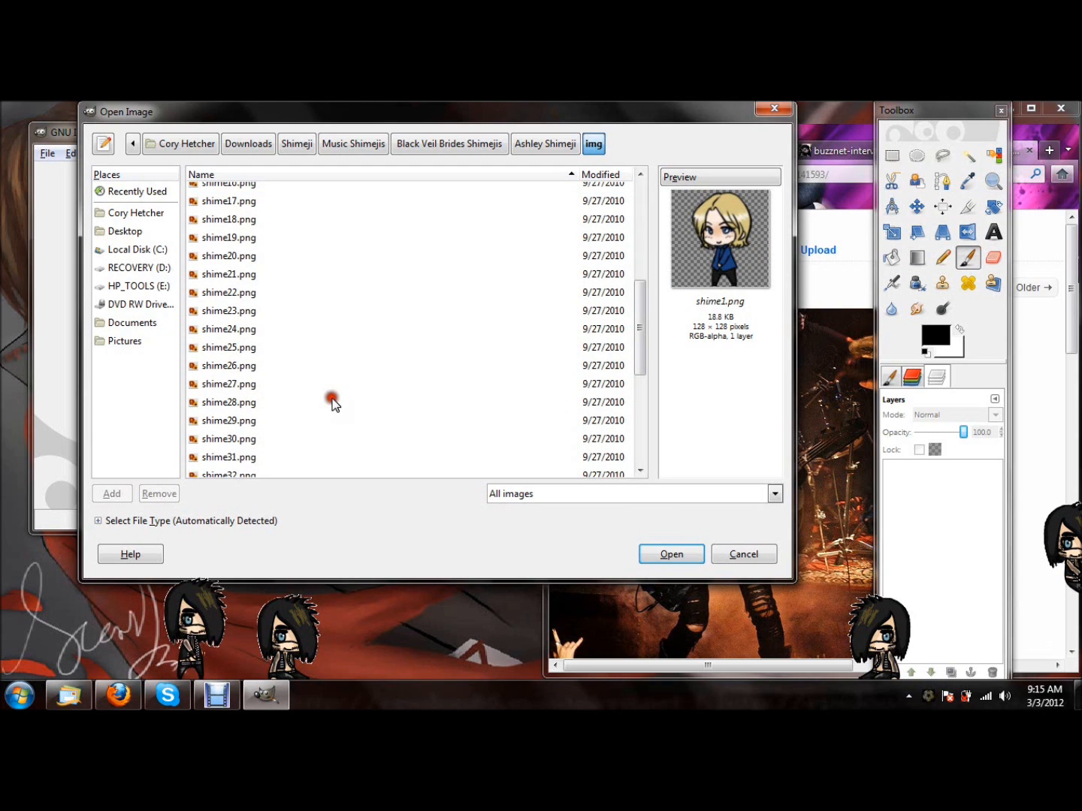
left_click(321, 389)
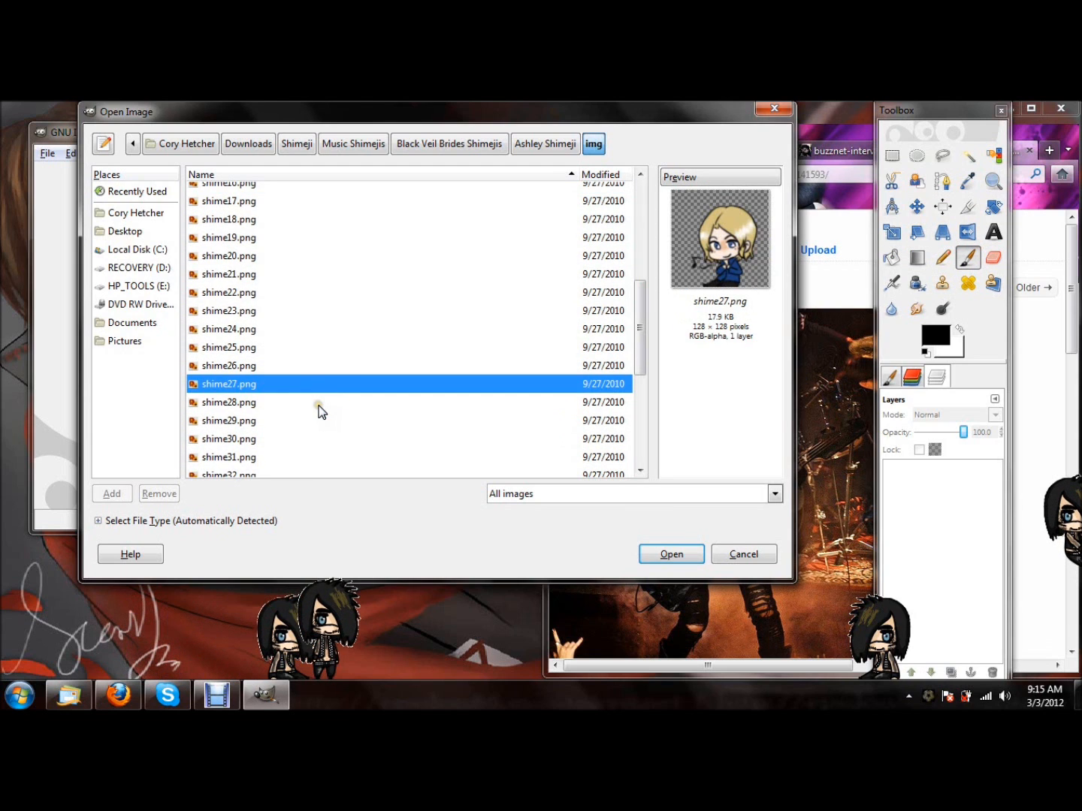
left_click(318, 405)
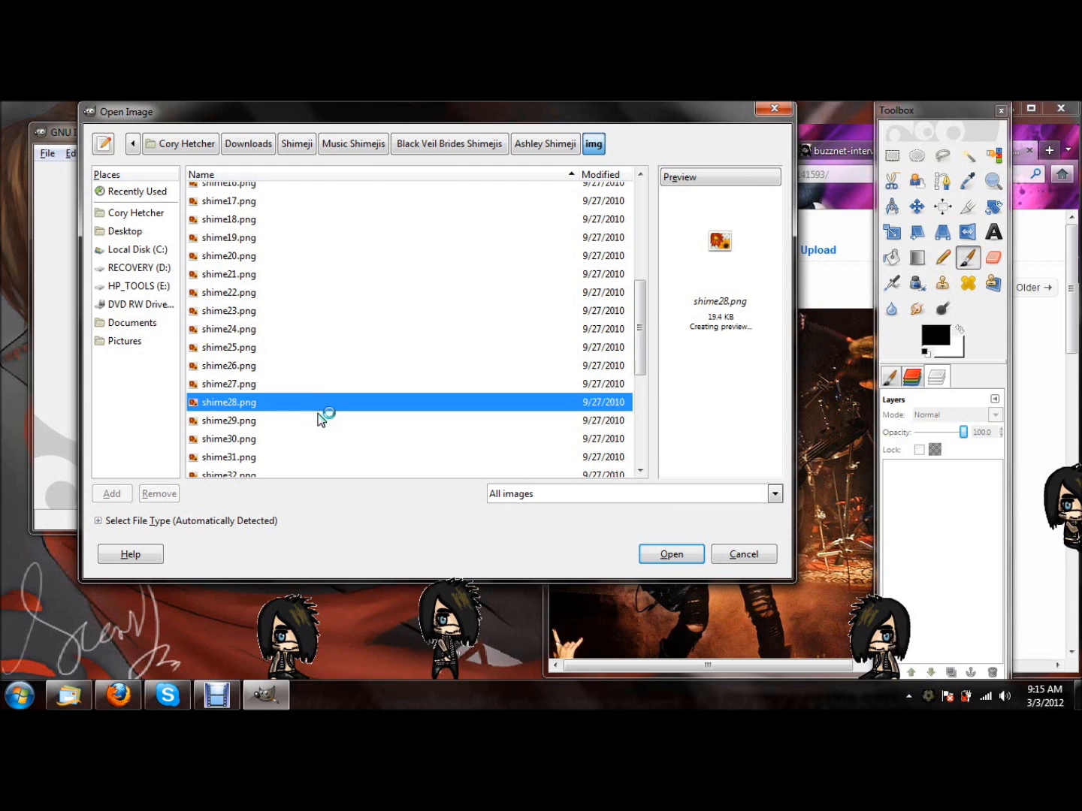
left_click(318, 419)
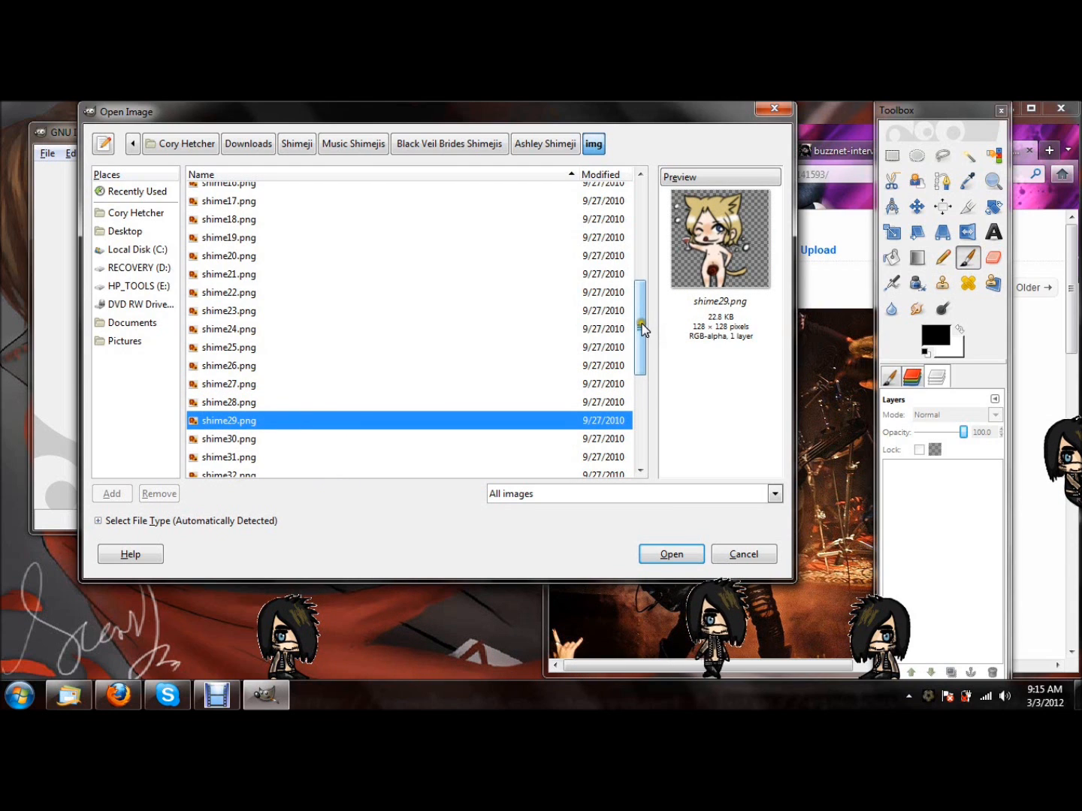
scroll(638, 319, "up", 2)
left_click_drag(638, 319, 643, 167)
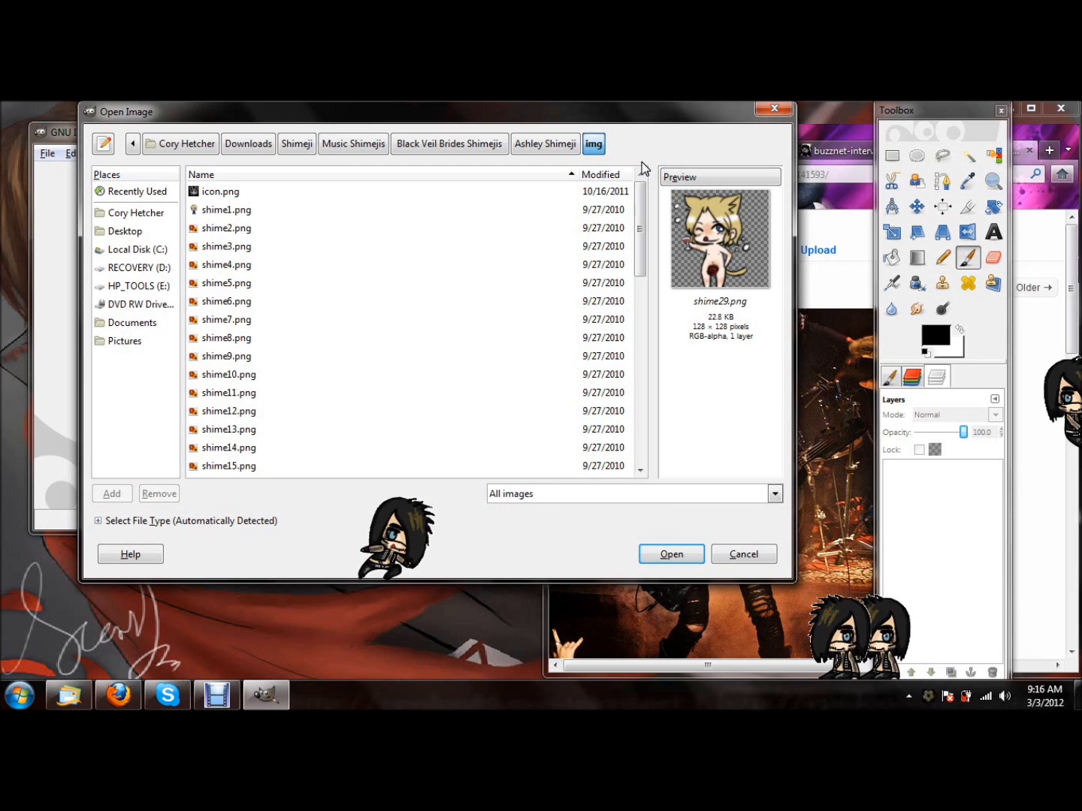
left_click(317, 335)
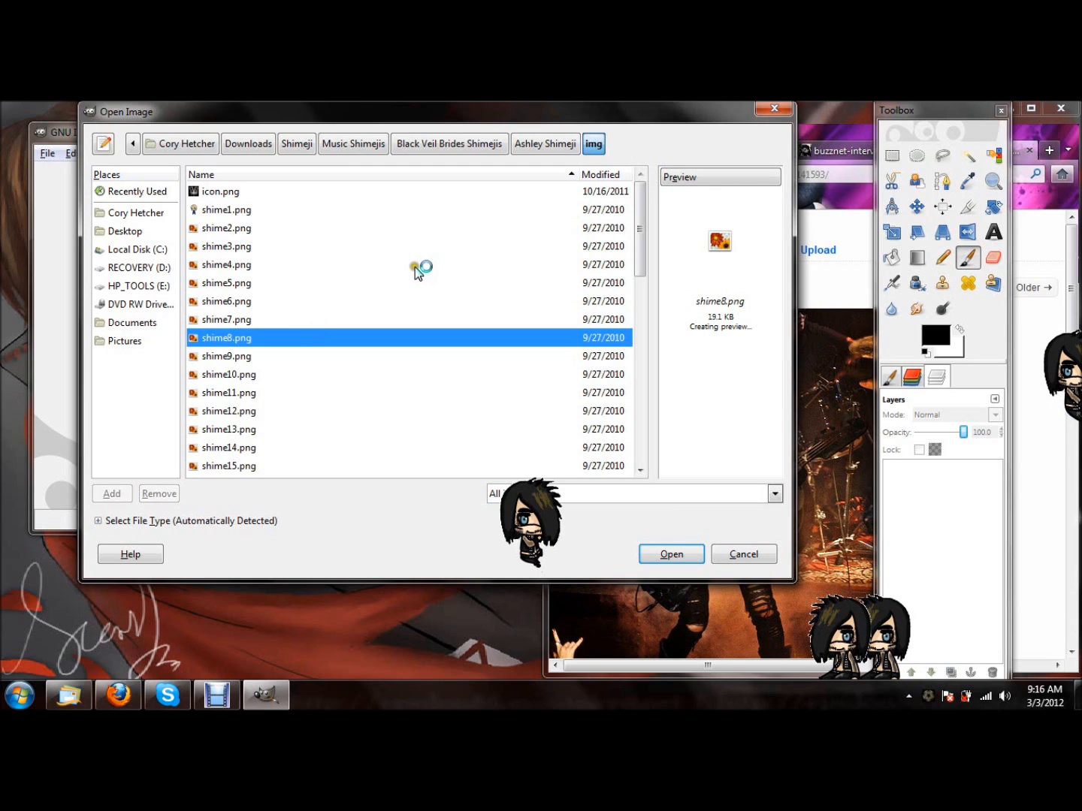
left_click(637, 212)
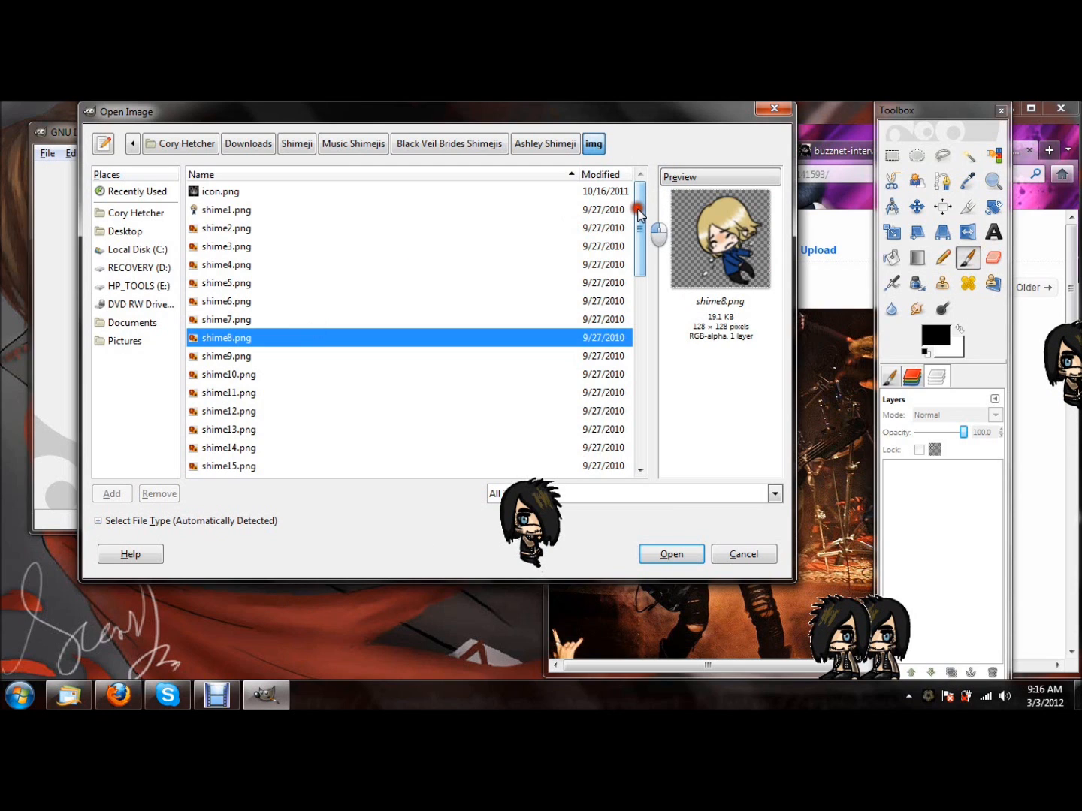
Step: Open shime1.png and dock its image window beside the browser with the reference photo
left_click(322, 211)
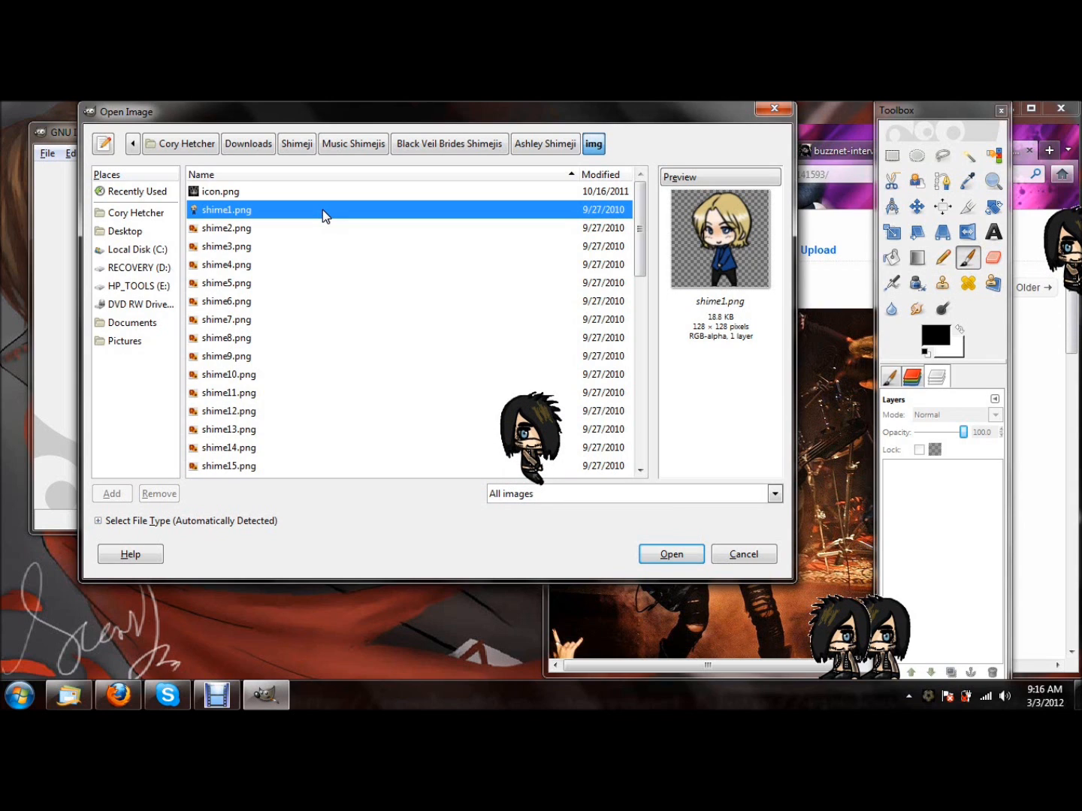
double_click(258, 214)
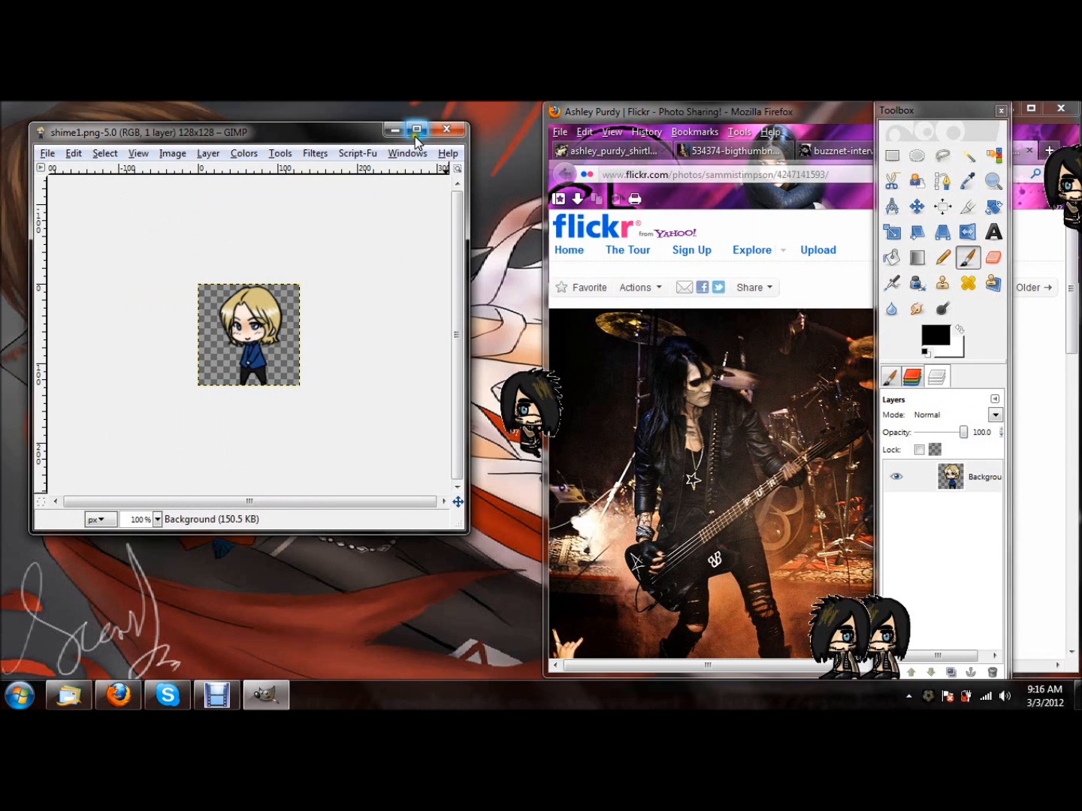
left_click_drag(315, 135, 1, 124)
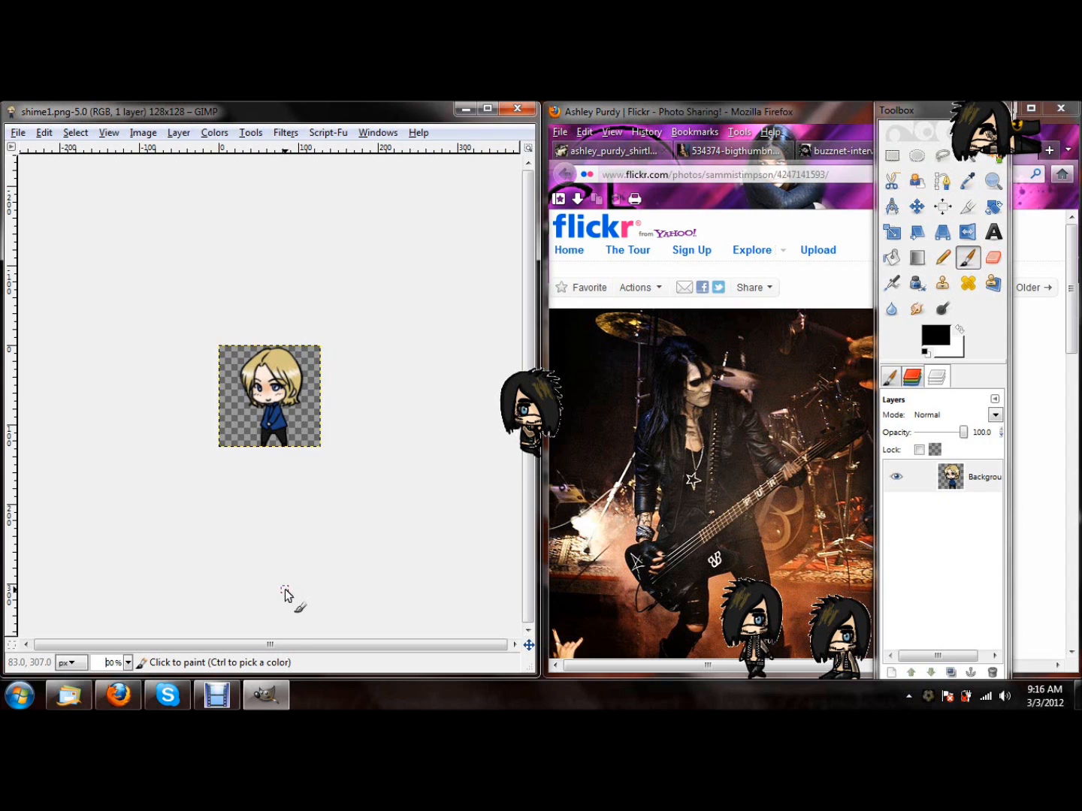
Step: Set the zoom of shime1.png to 500% and bring the whole character into view
type("5")
key("Return")
scroll(534, 530, "up", 5)
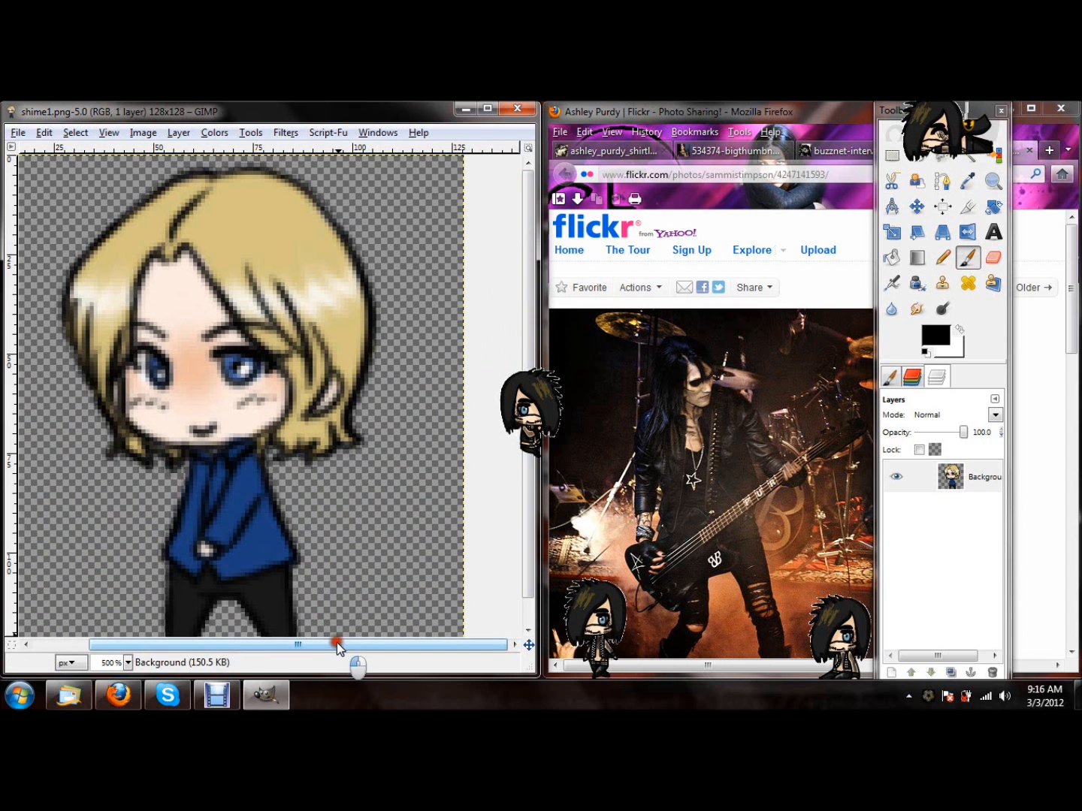
left_click_drag(338, 645, 172, 648)
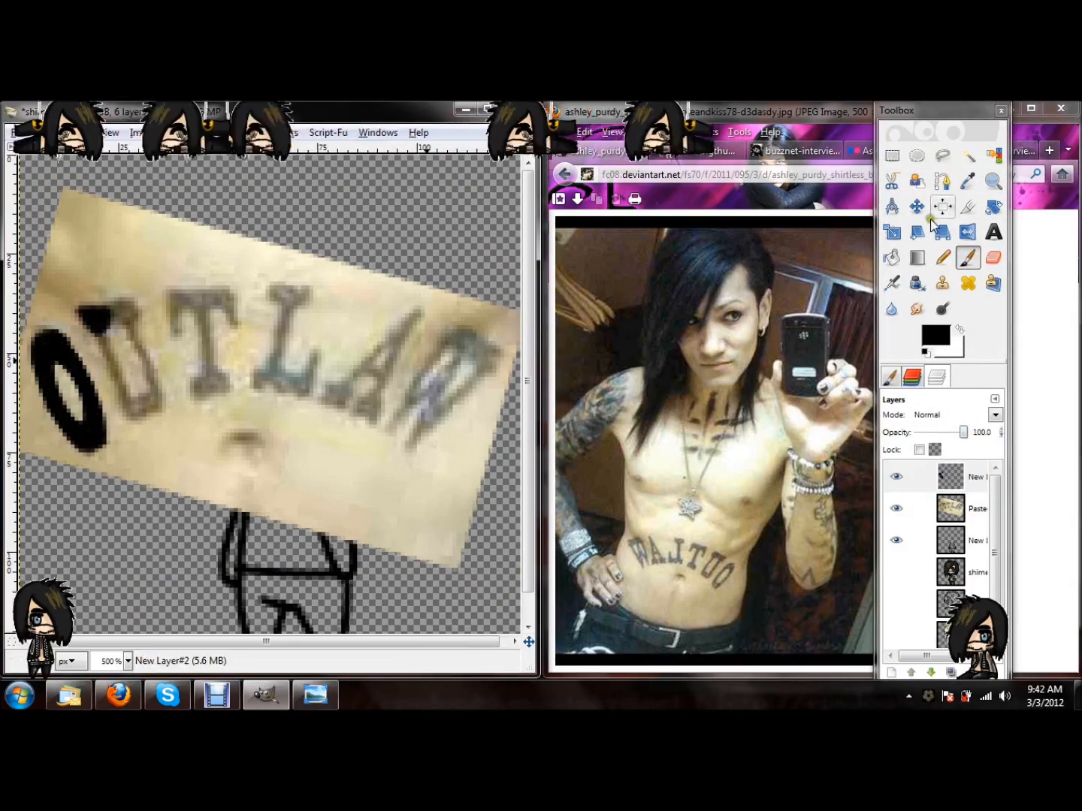
Step: Trace the remaining letters of the OUTLAW tattoo in black over the pasted photo with the Paintbrush
left_click_drag(98, 319, 118, 315)
left_click_drag(202, 301, 202, 372)
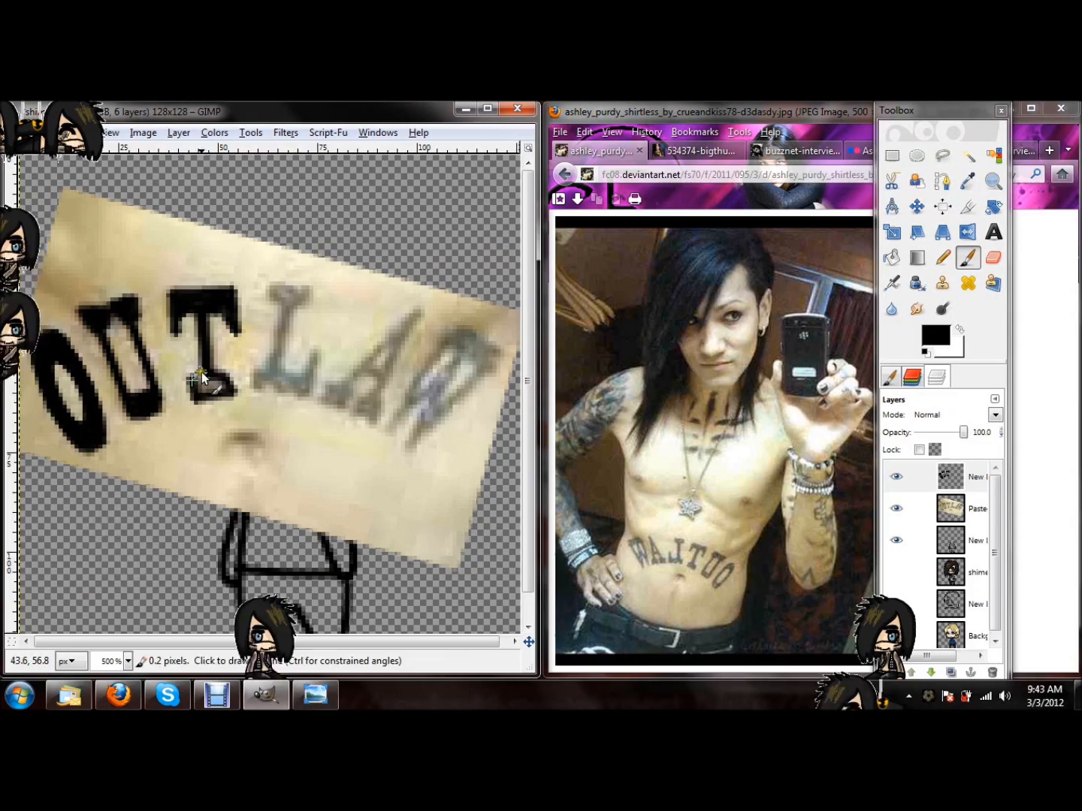
left_click_drag(281, 379, 290, 299)
left_click_drag(450, 353, 416, 440)
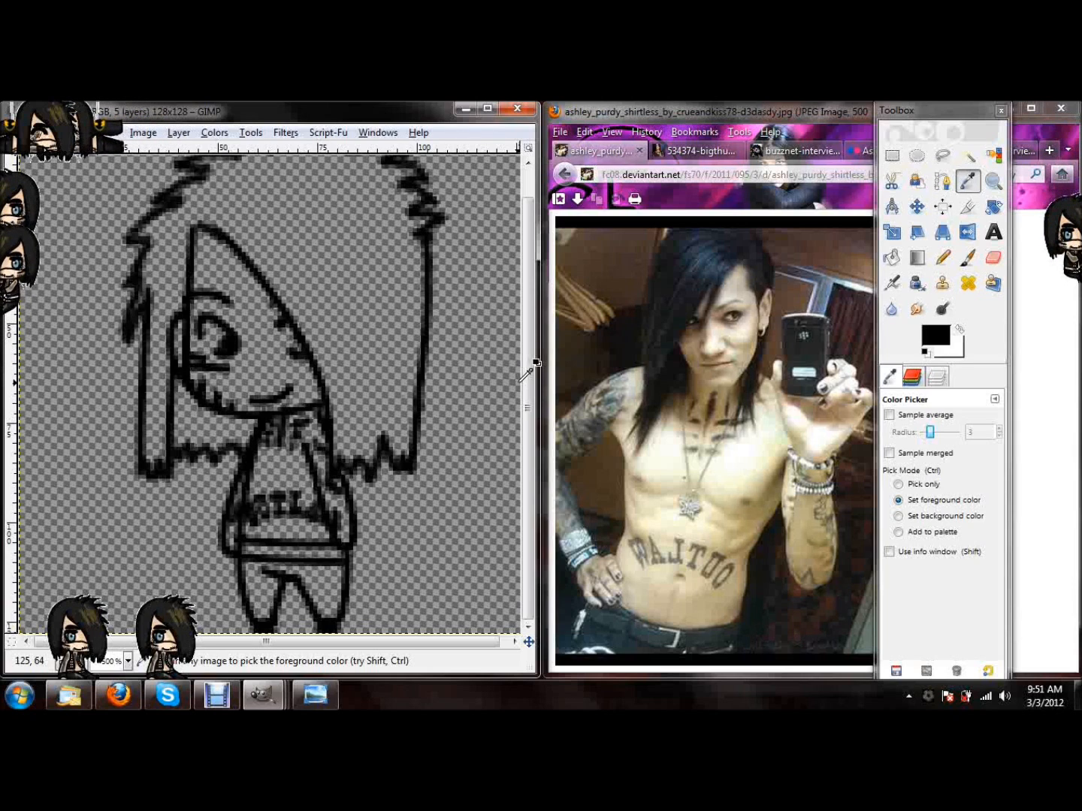
Step: Bring up the finished shime1 mascot in Windows Photo Viewer as reference and make New Layer#1 the active layer in GIMP
left_click(326, 697)
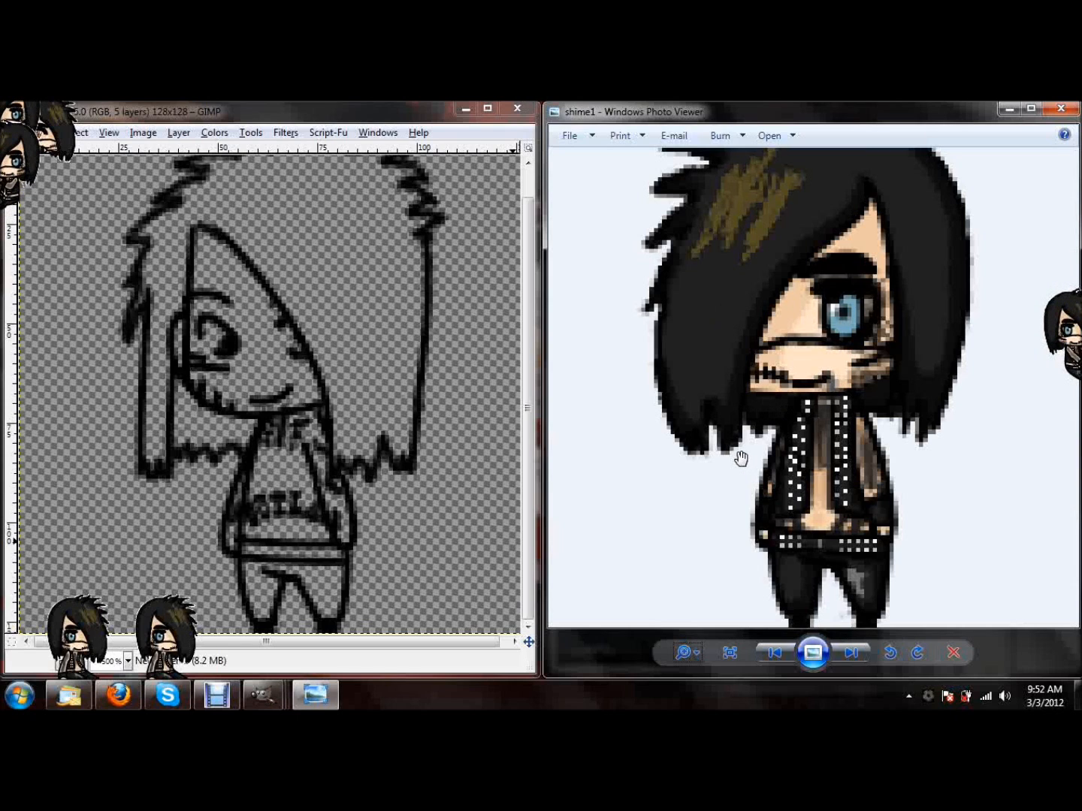
left_click(430, 109)
left_click_drag(936, 380, 952, 534)
left_click(984, 551)
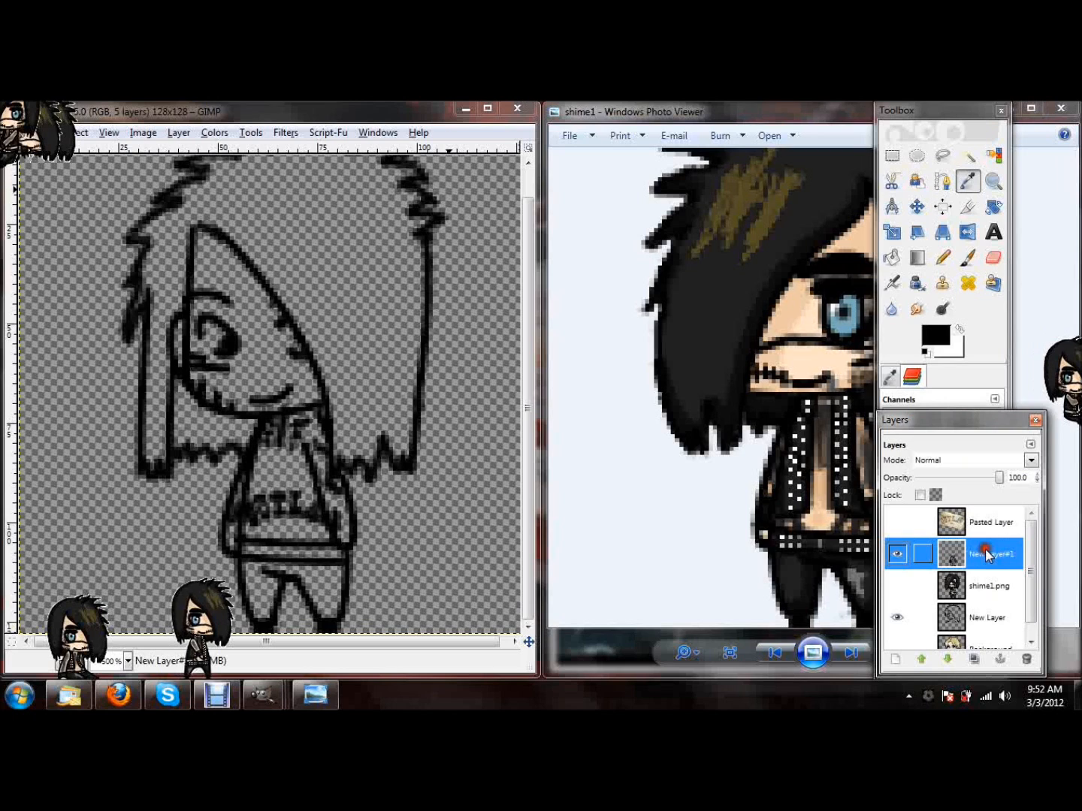
Step: Close the detached Layers dialog and add Layers back to the Toolbox dock
left_click(1036, 421)
left_click(994, 399)
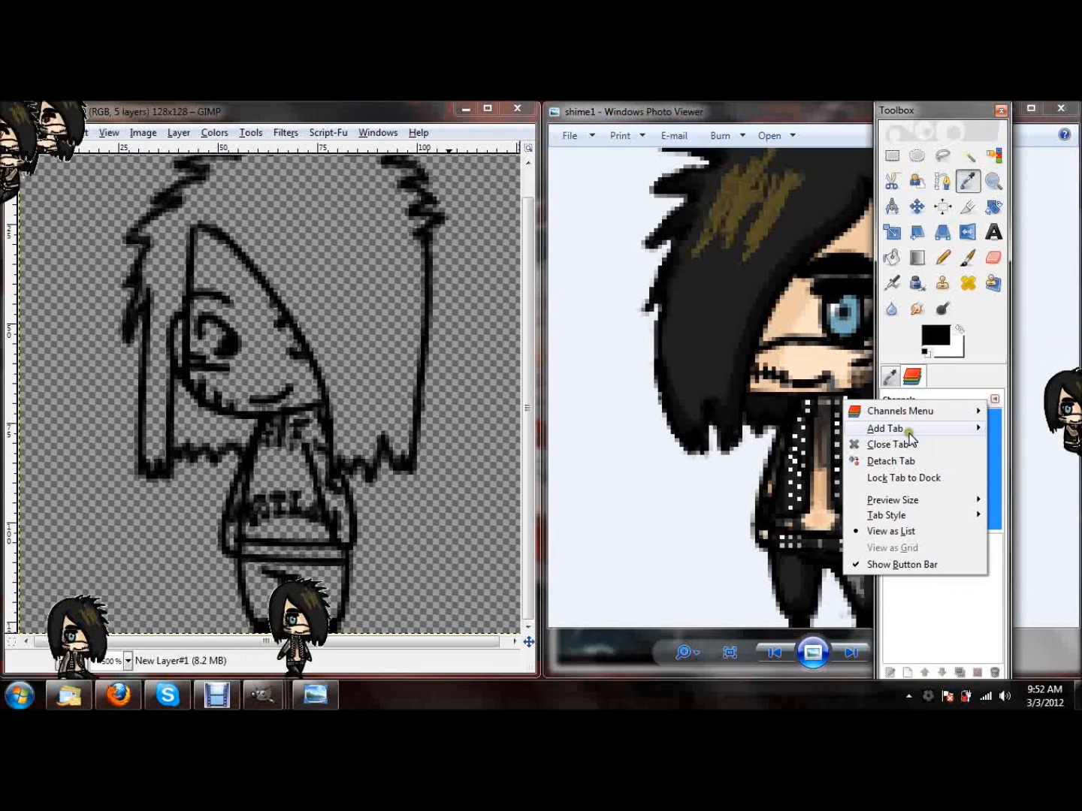
mouse_move(845, 429)
left_click(758, 299)
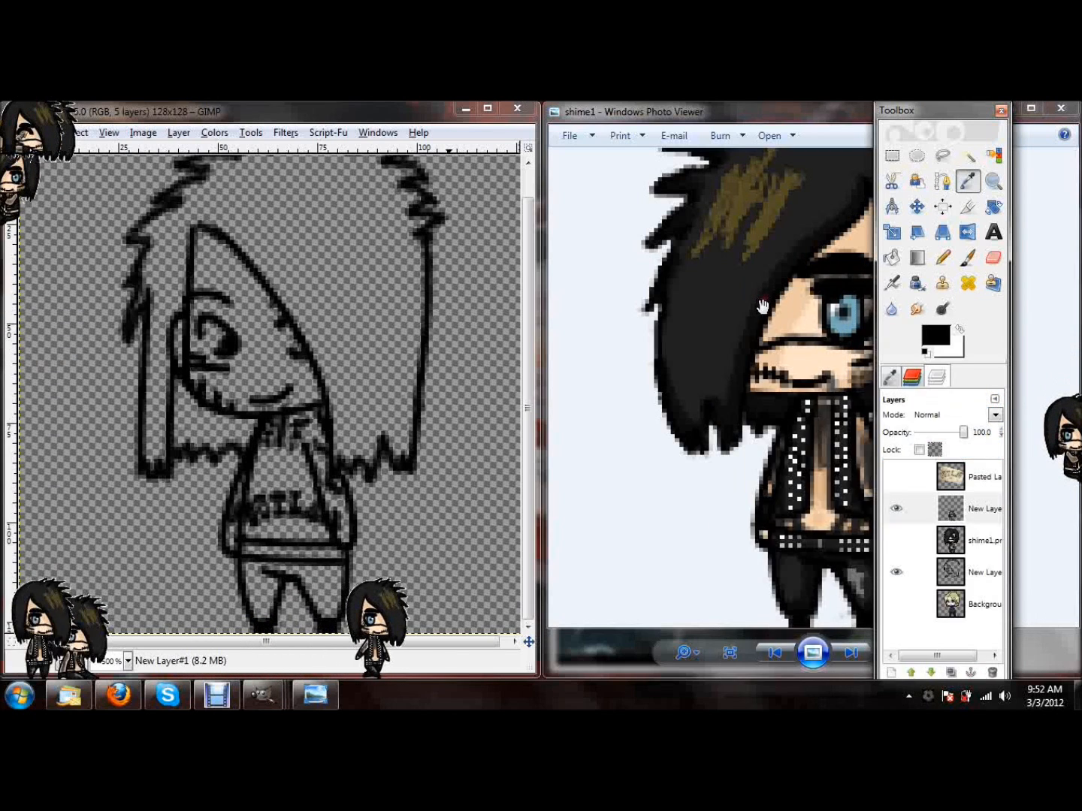
Step: Show the shime1.png layer briefly to compare the finished mascot with the new line art, and hide it again
left_click(979, 538)
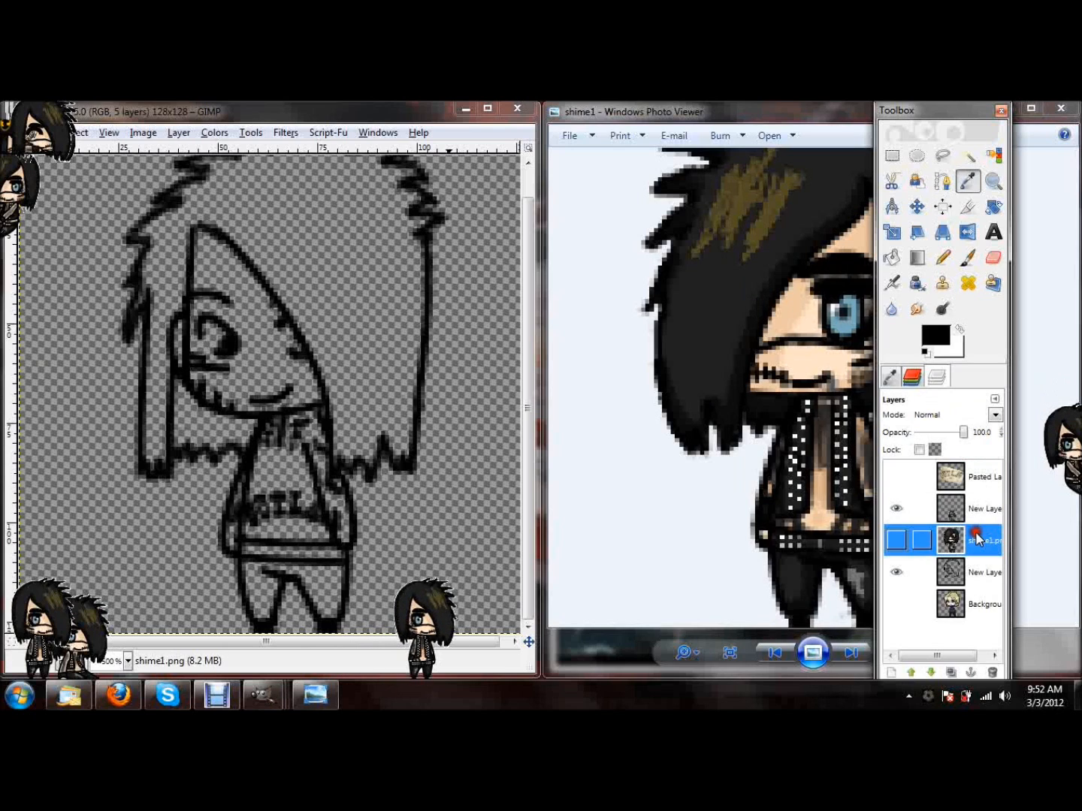
left_click(896, 539)
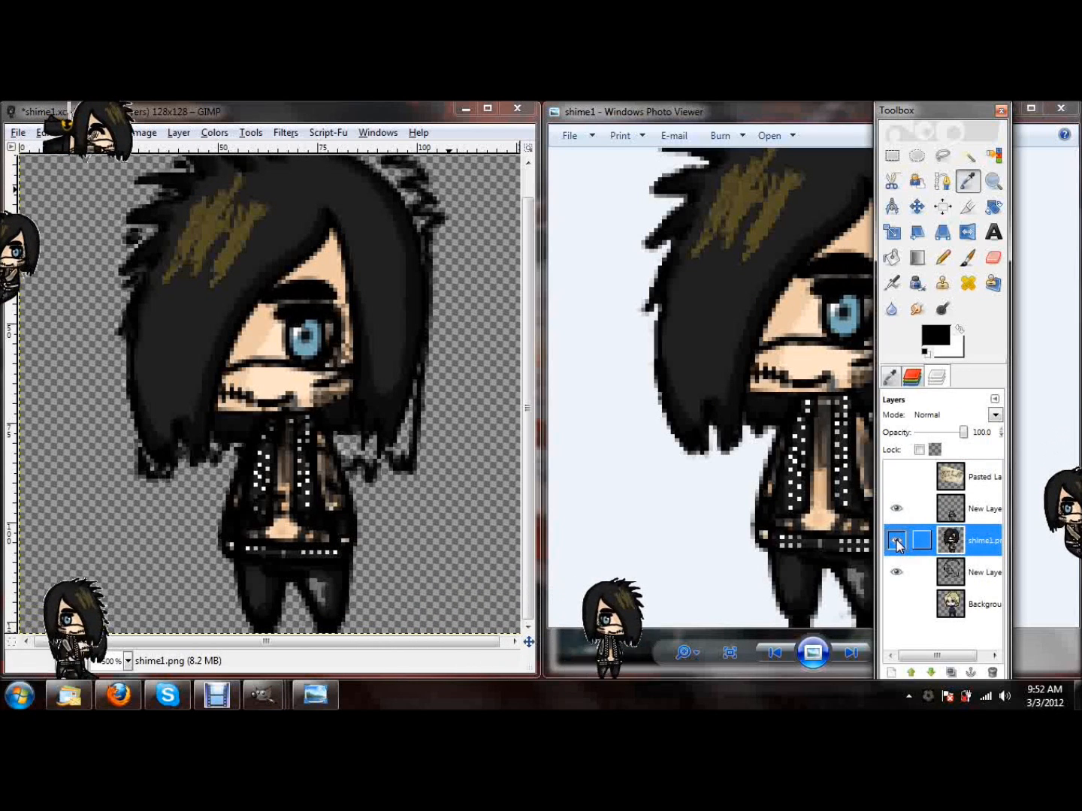
left_click(896, 540)
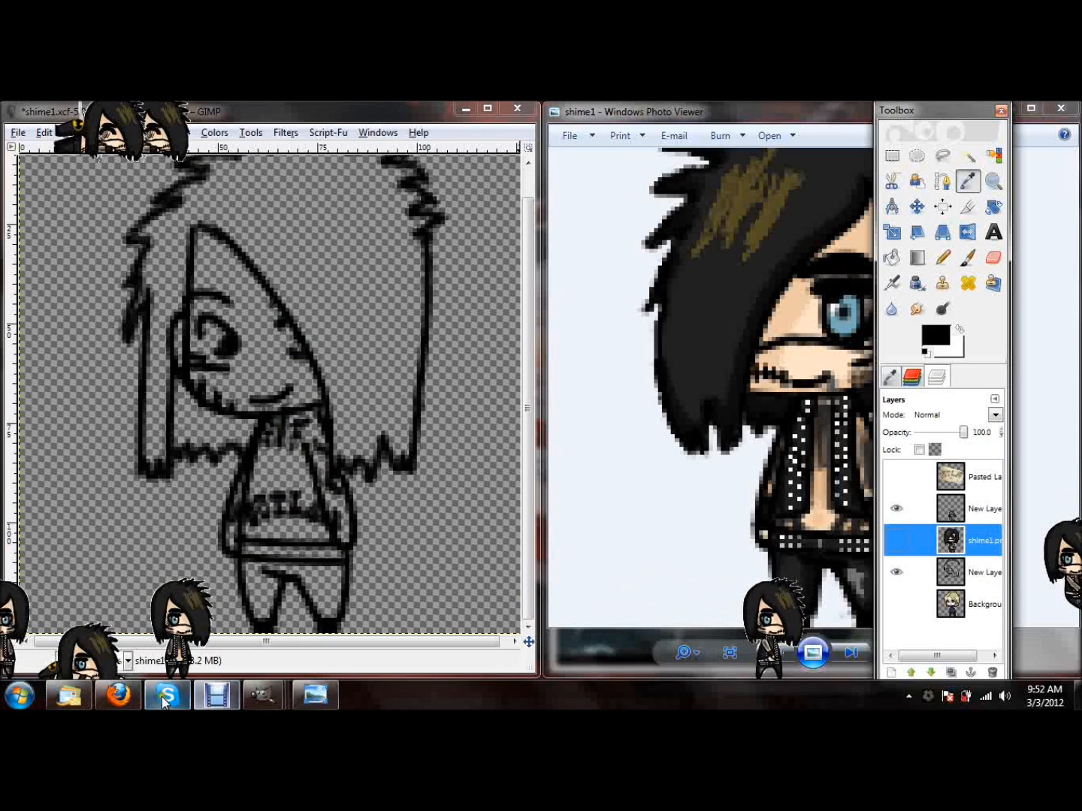
Step: Switch to Firefox and bring up the buzznet interview photo beside the GIMP canvas as the hair color reference
left_click(136, 699)
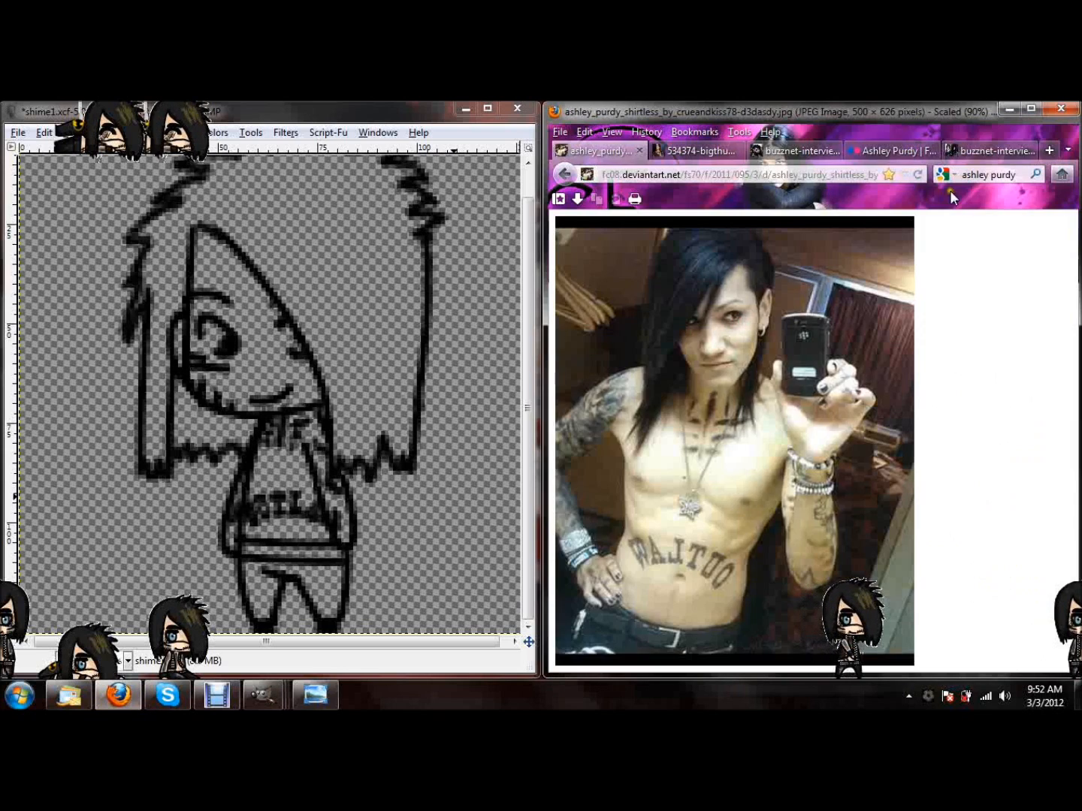
left_click(965, 150)
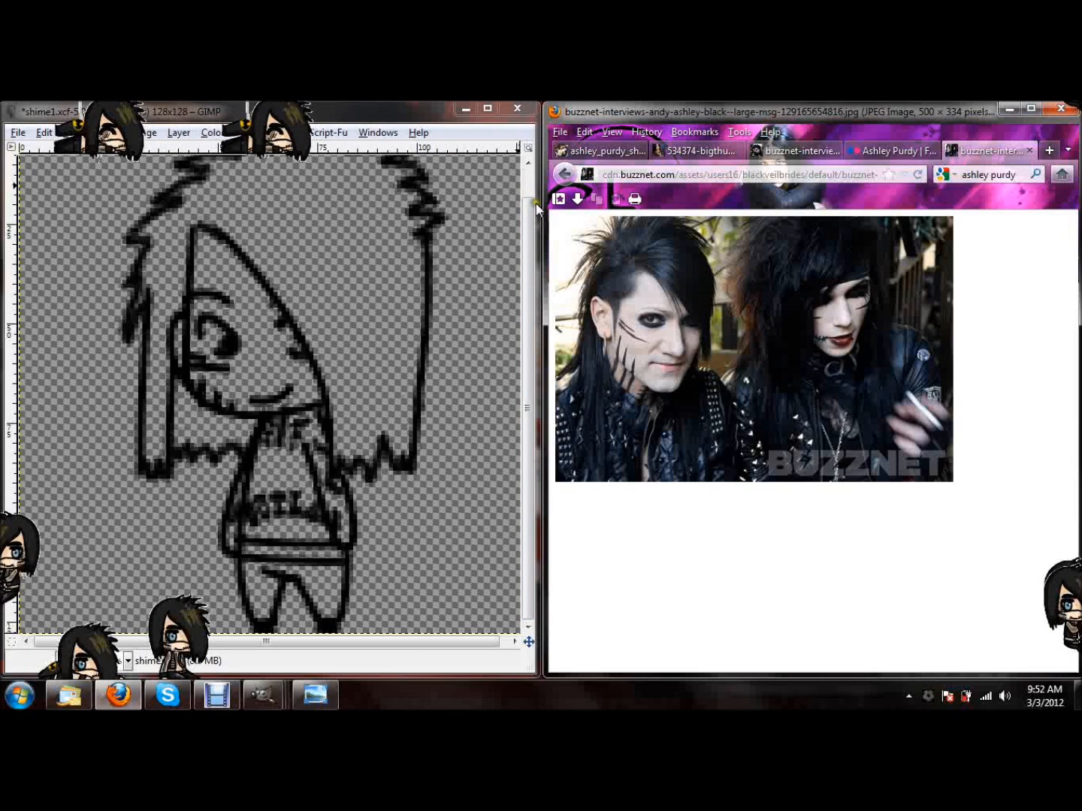
left_click(375, 118)
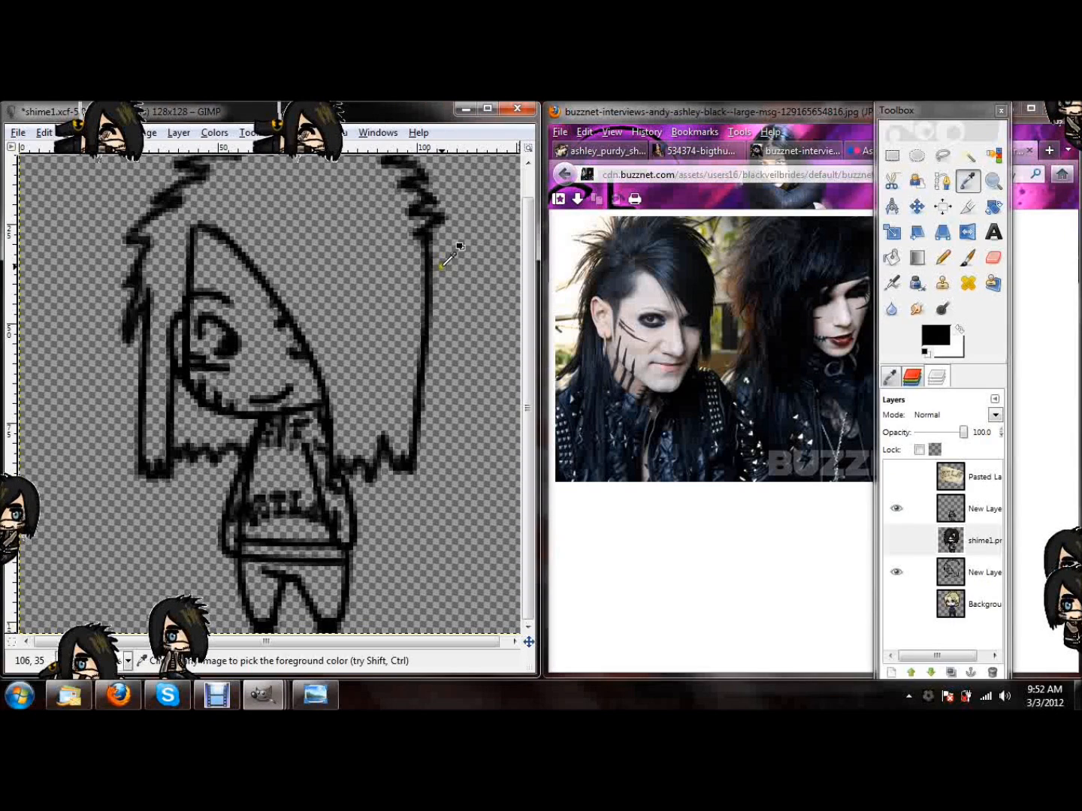
left_click(320, 694)
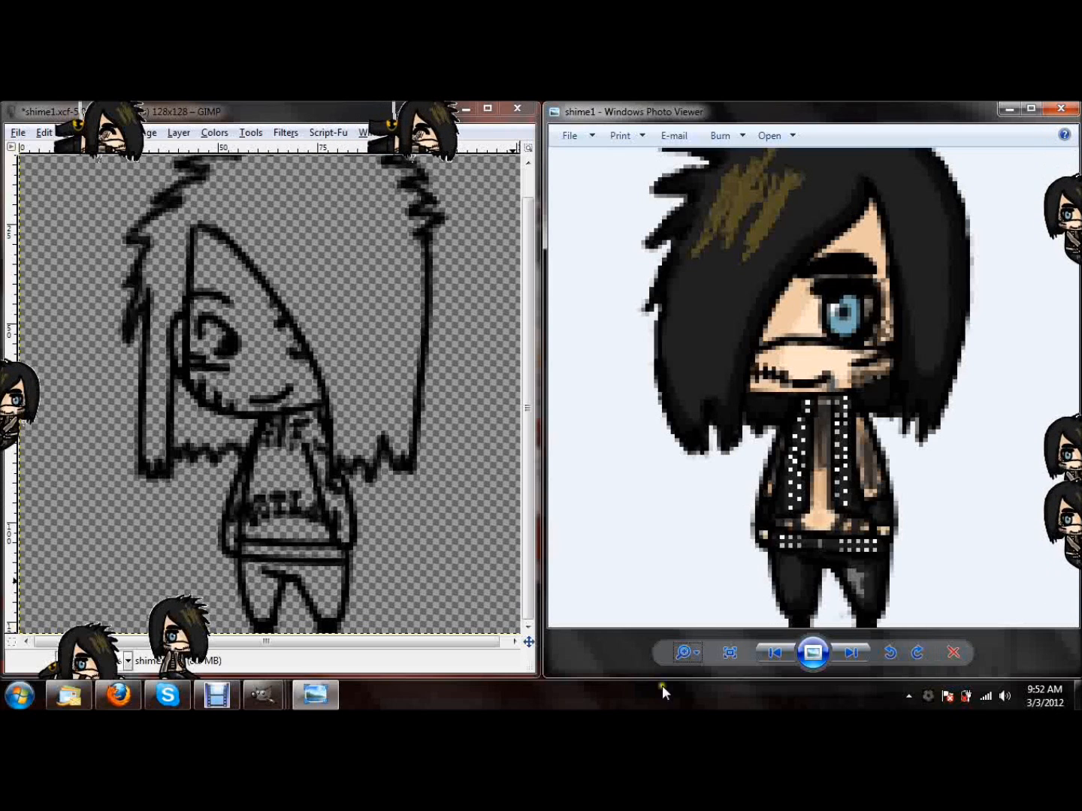
left_click(335, 693)
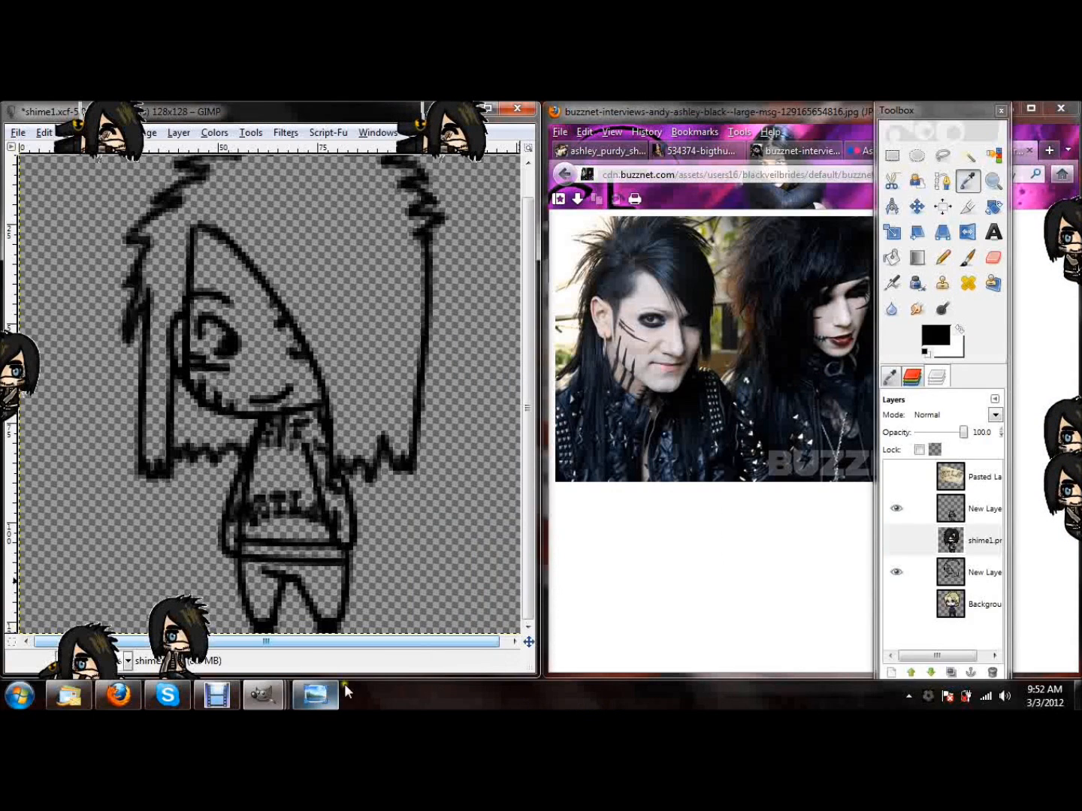
Step: Copy the buzznet photo from the browser and paste it into the shime1 image as a new layer in GIMP
right_click(732, 363)
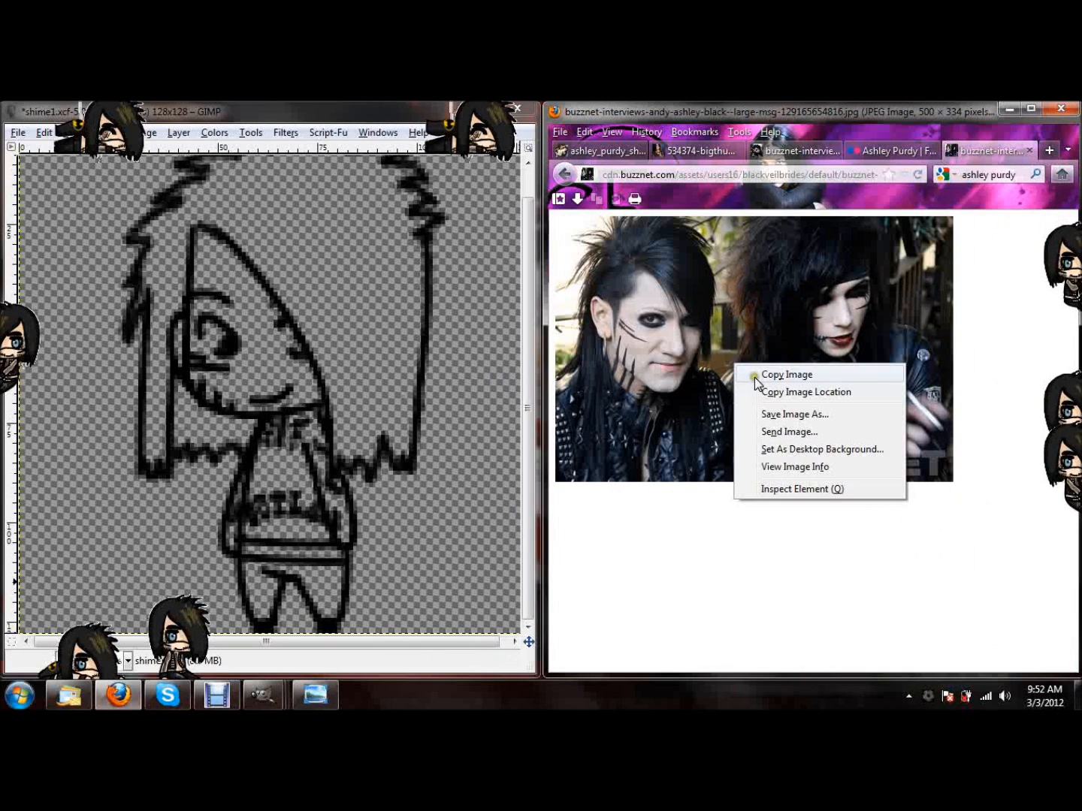
left_click(781, 375)
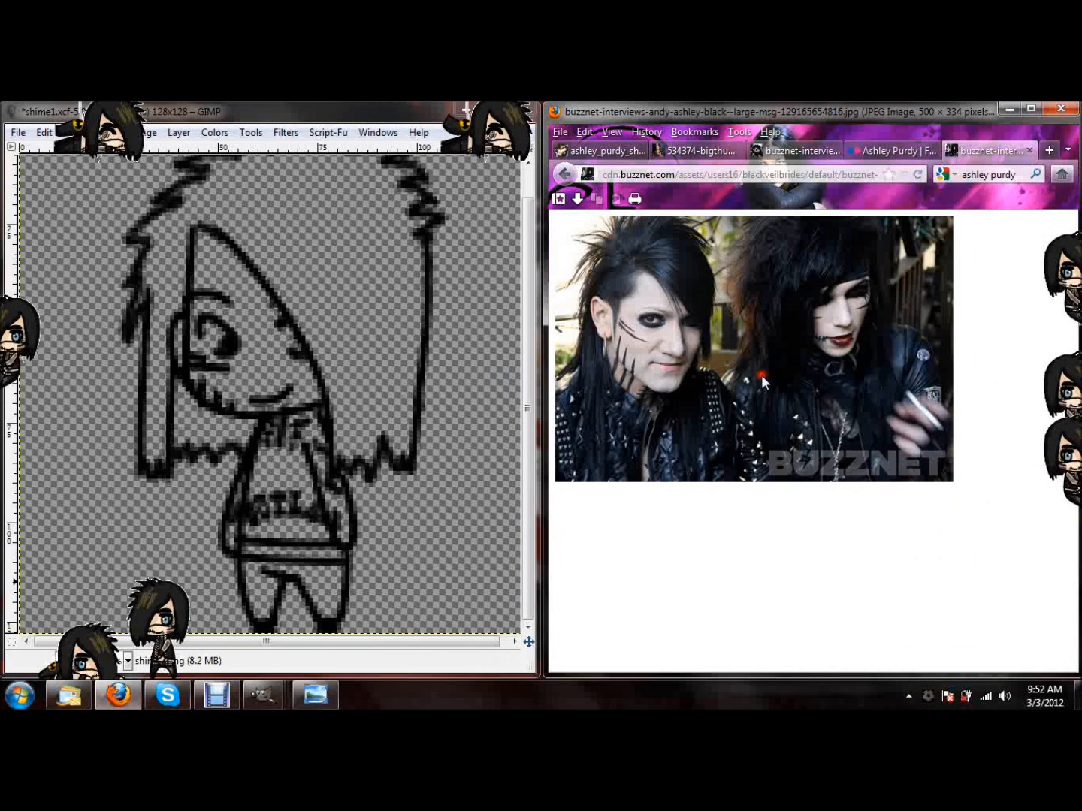
left_click(265, 112)
key("ctrl+v")
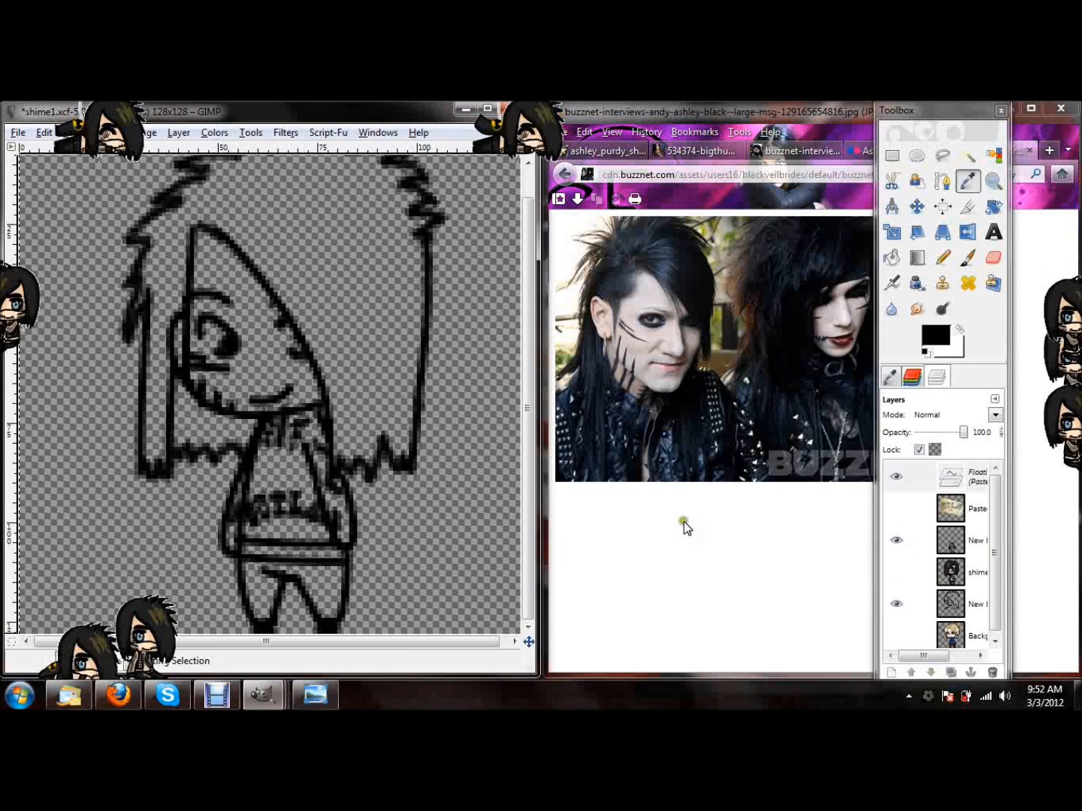
left_click(890, 673)
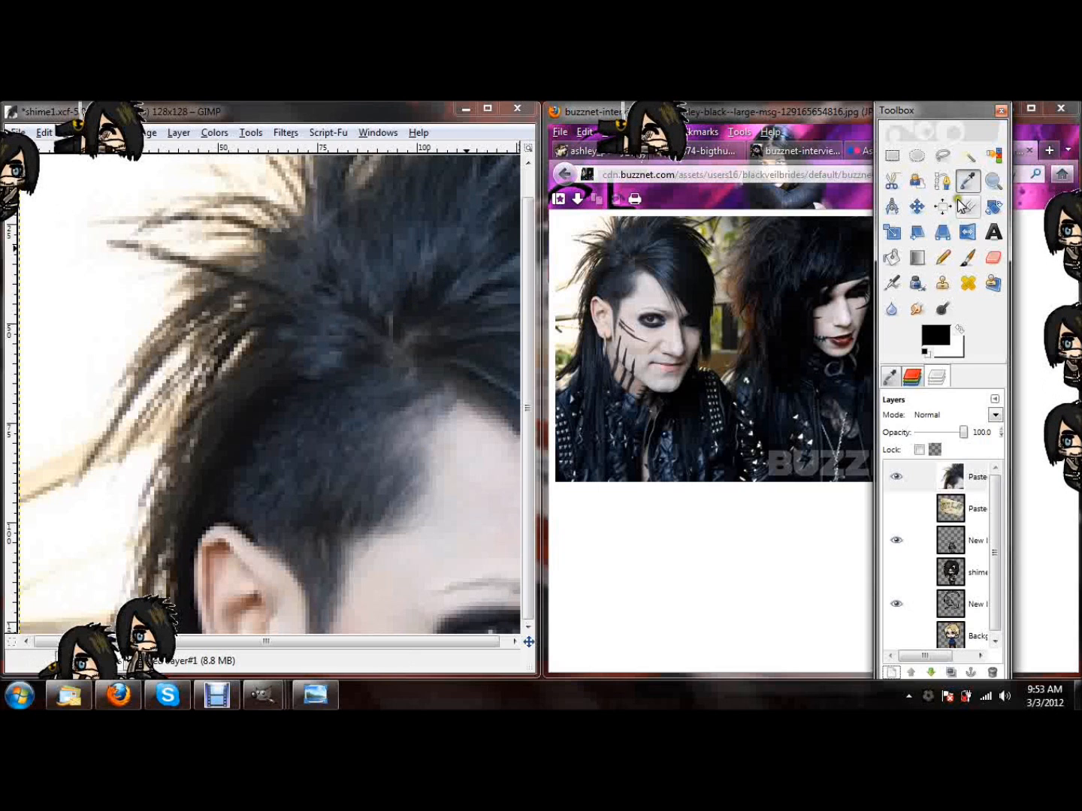
Step: Sample a dark hair color from the pasted photo as the foreground color and undo the pasted photo layer
left_click(406, 261)
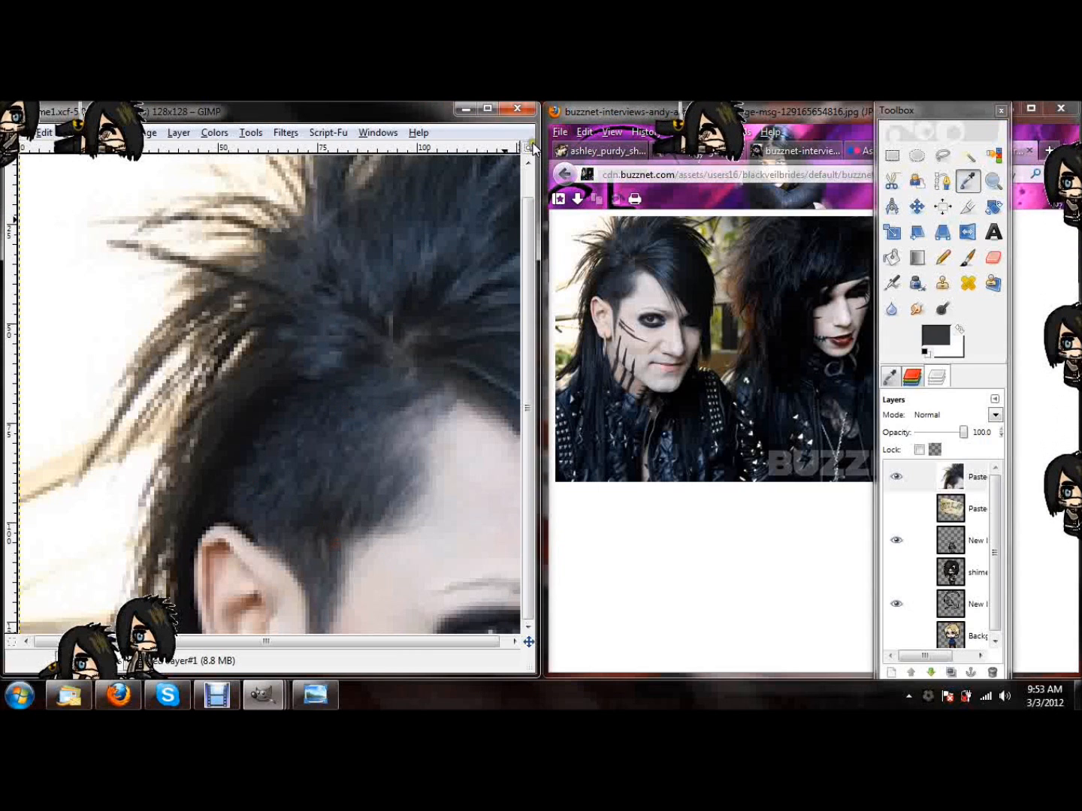
key("ctrl+z")
key("ctrl+z")
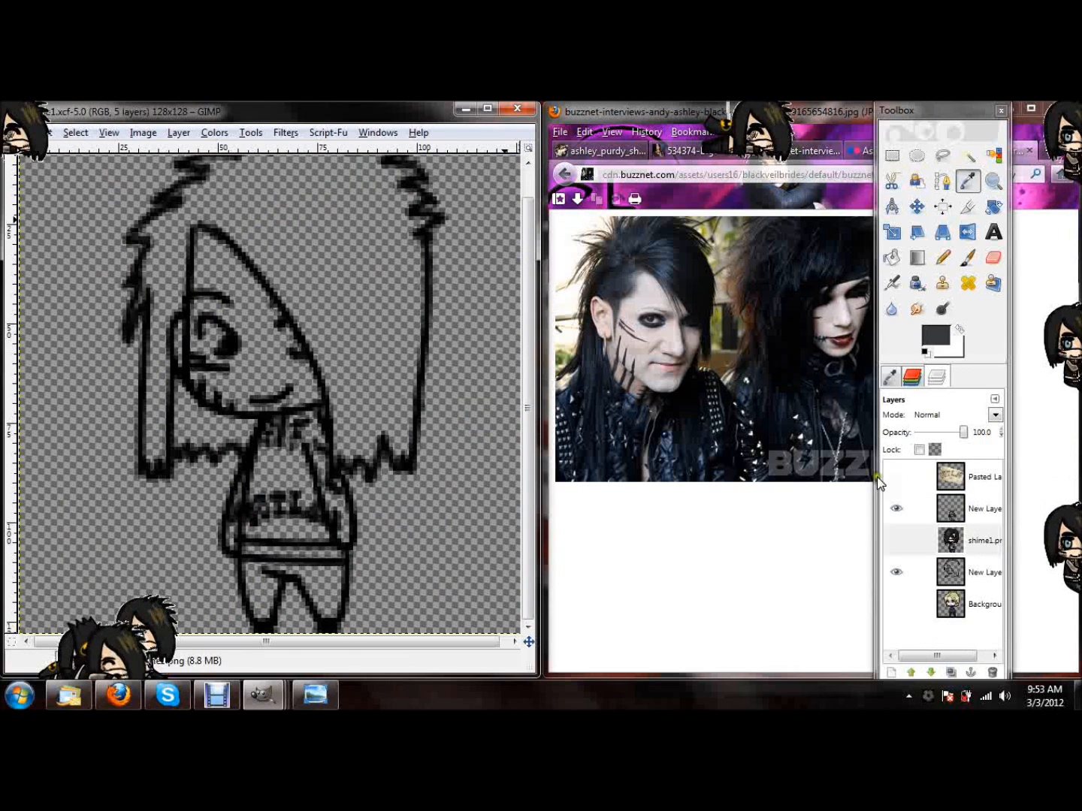
Step: Adjust the foreground color to a dark grey and paint the hair with the Paintbrush, using the Circle (11) brush at scale 1.00
left_click(932, 338)
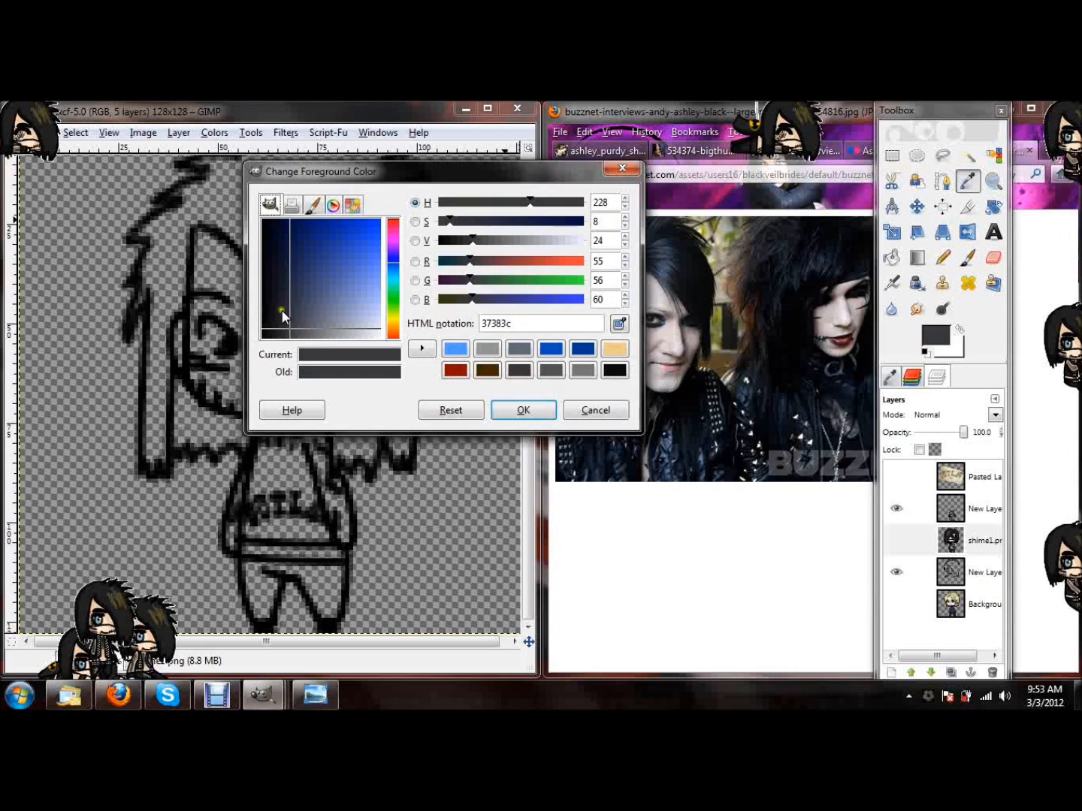
left_click(290, 316)
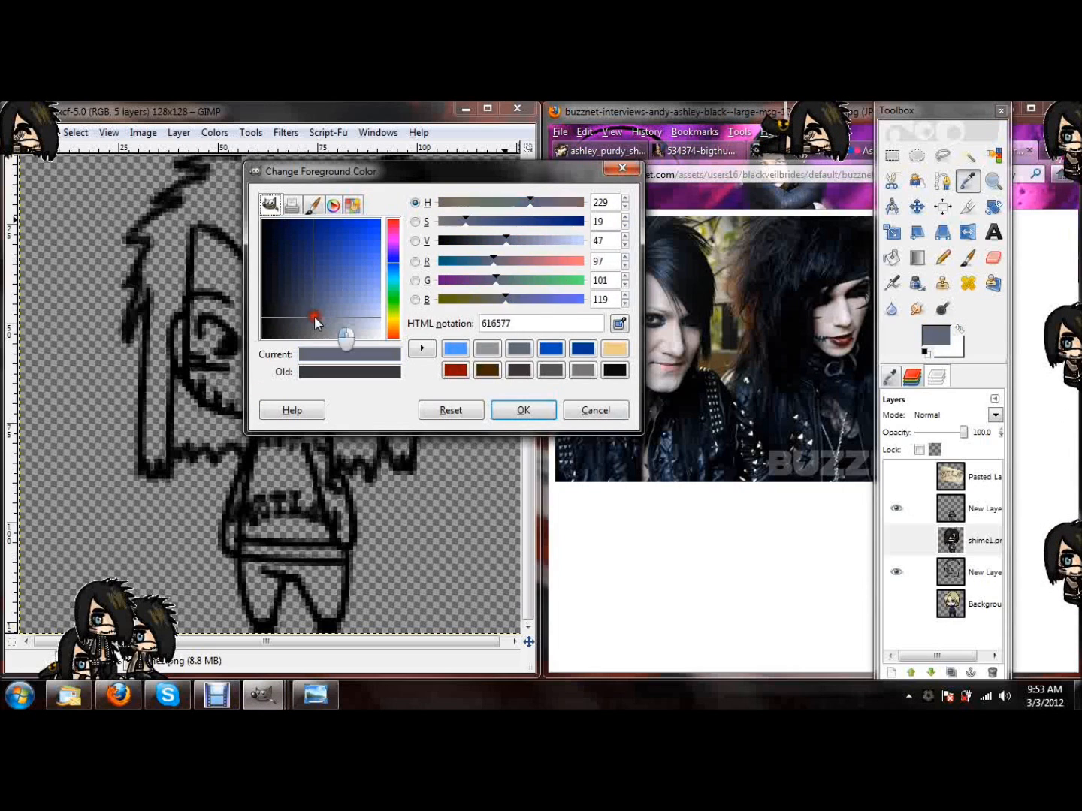
left_click_drag(301, 328, 323, 256)
mouse_move(287, 300)
left_mouse_down()
mouse_move(293, 340)
mouse_move(338, 326)
mouse_move(346, 268)
mouse_move(395, 293)
mouse_move(312, 321)
left_mouse_up()
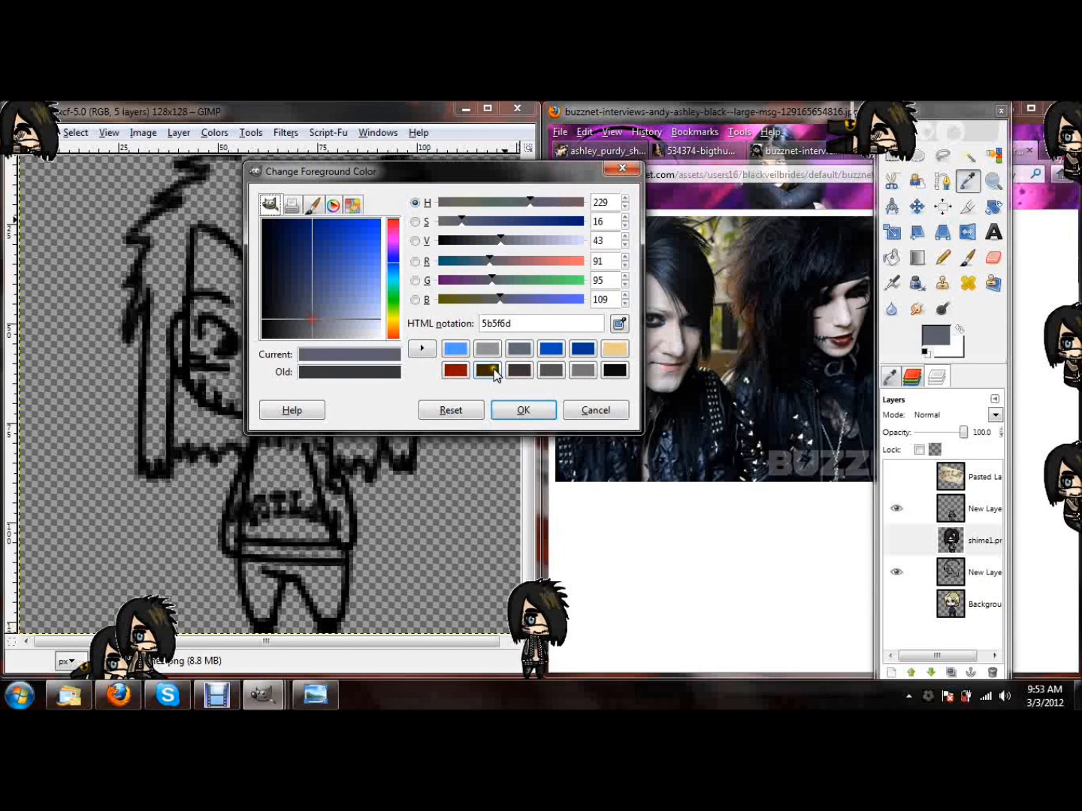
left_click(536, 410)
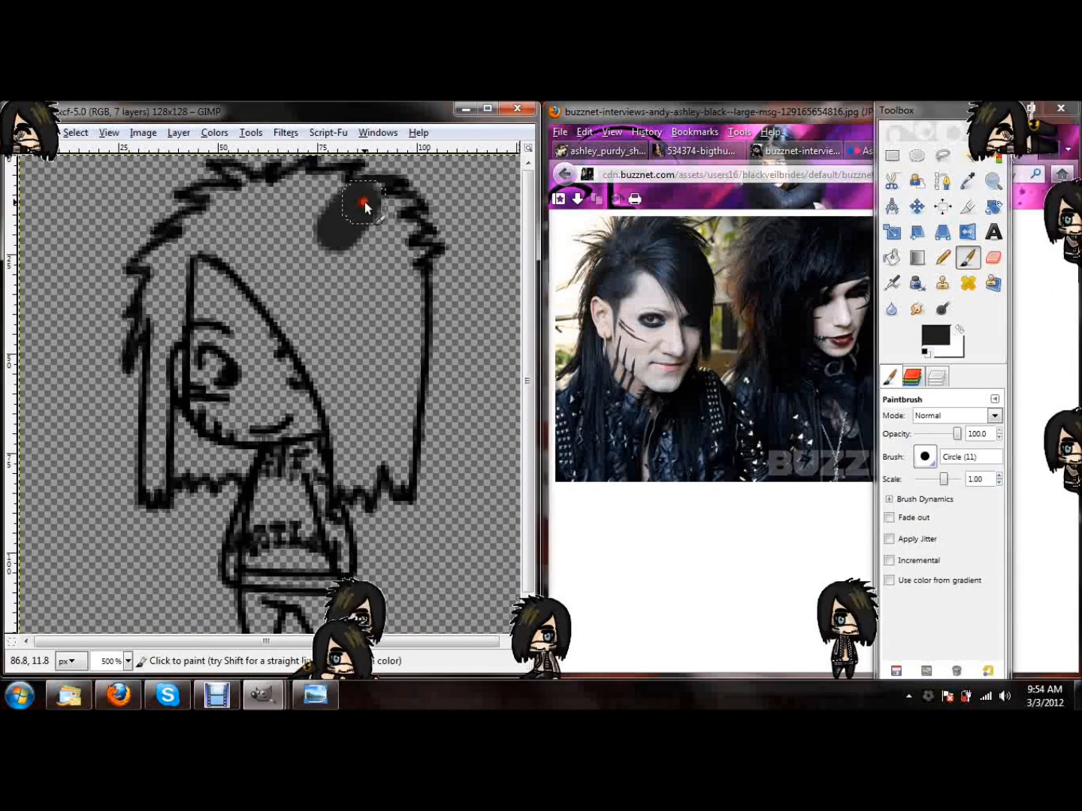
left_click_drag(358, 203, 241, 253)
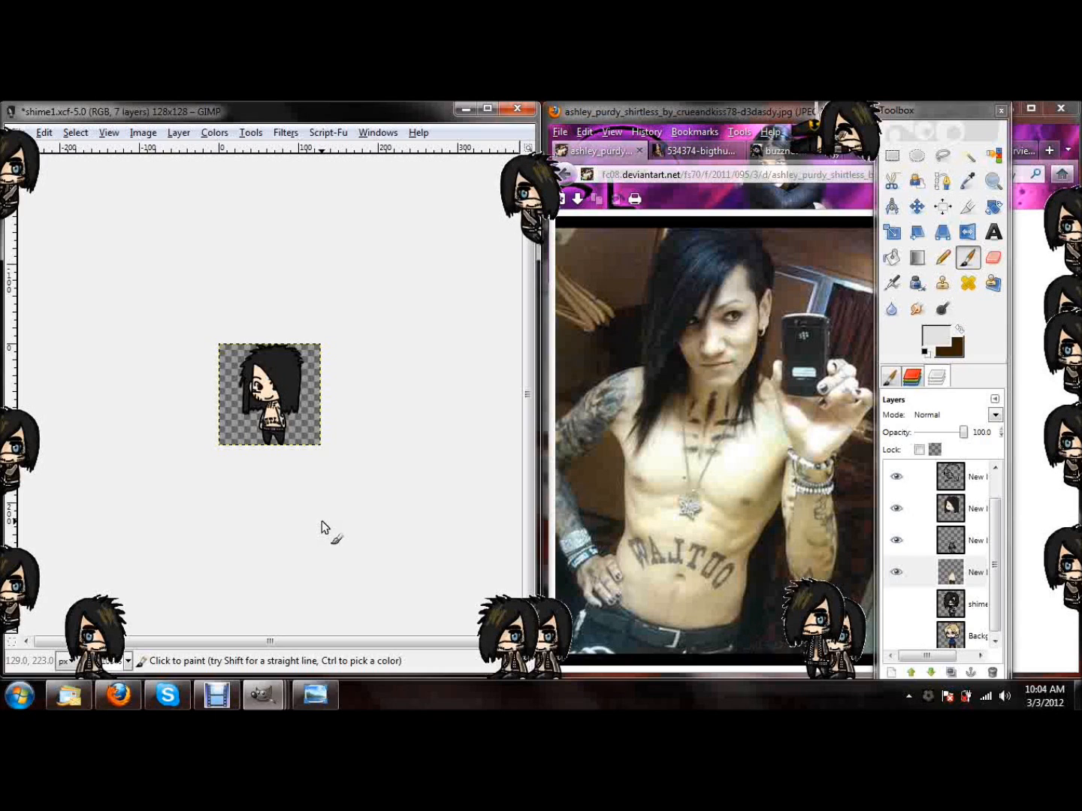
Step: Inspect the colored character at 500% zoom and return the view to 100%
left_click(128, 661)
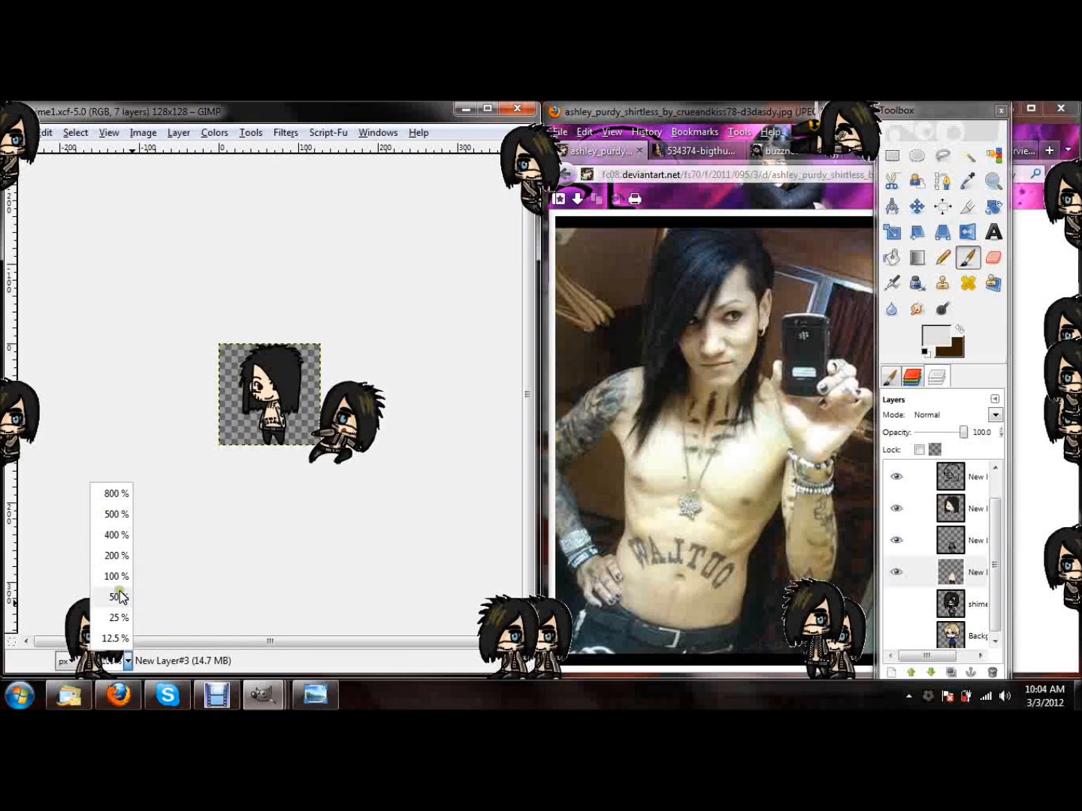
left_click(116, 515)
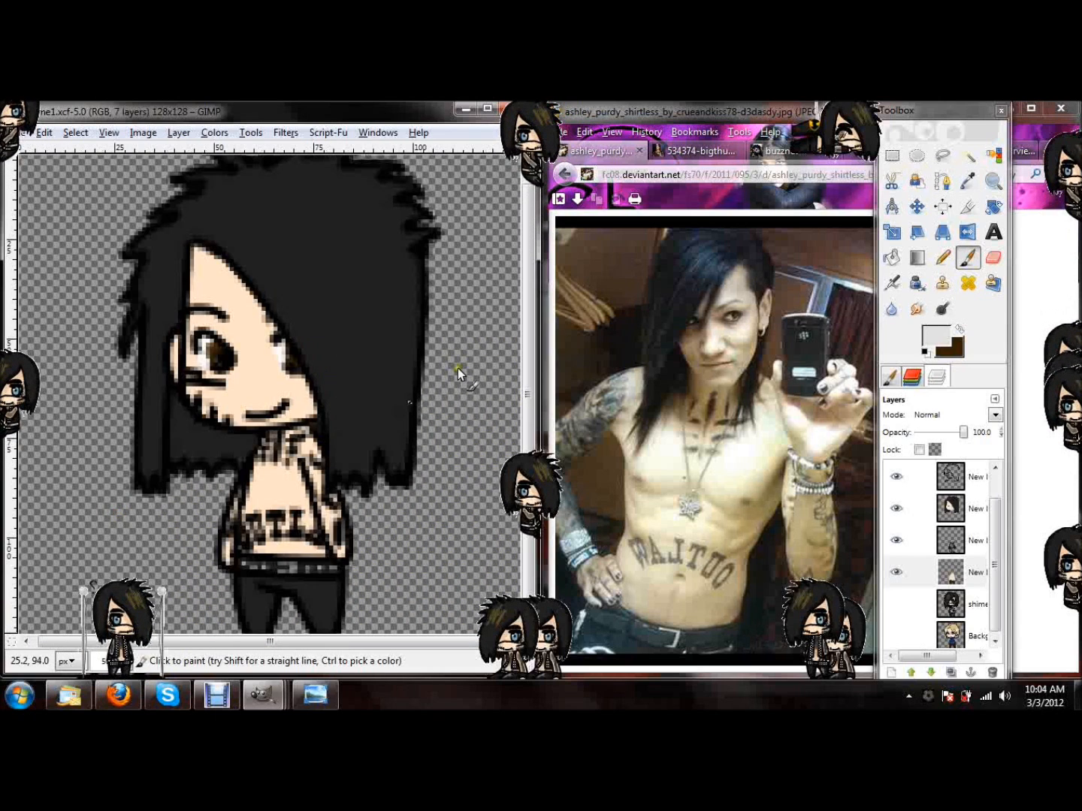
left_click_drag(524, 329, 524, 268)
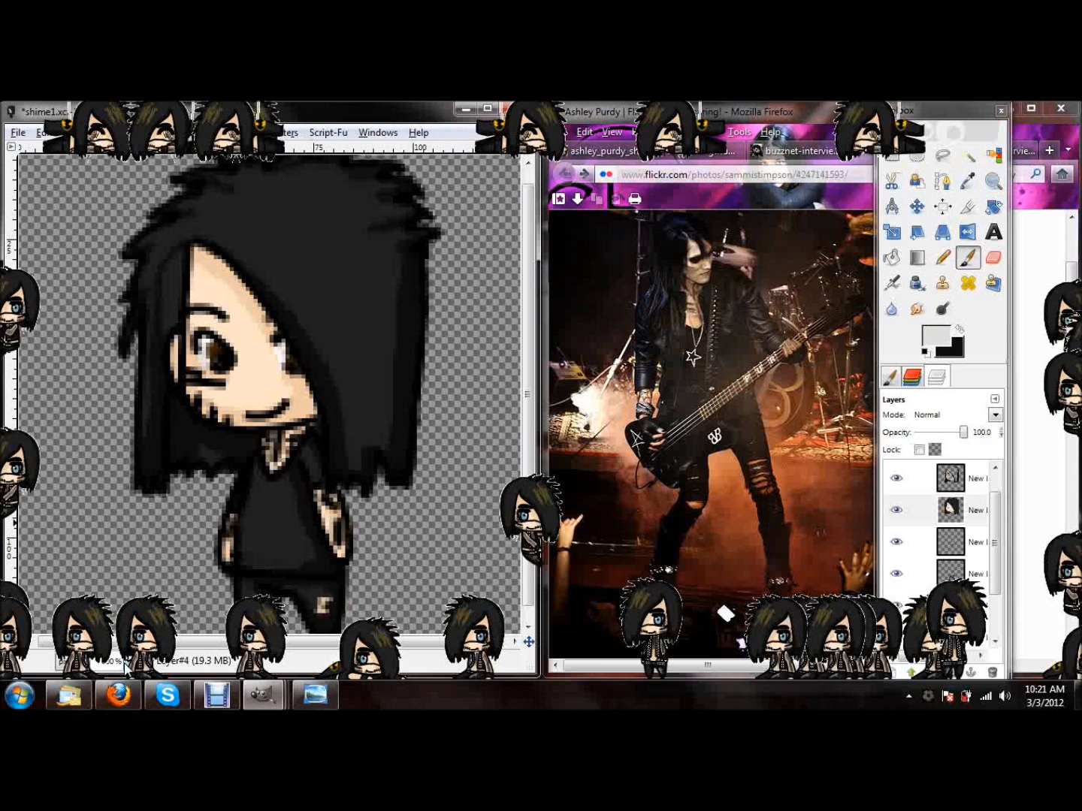
left_click(111, 661)
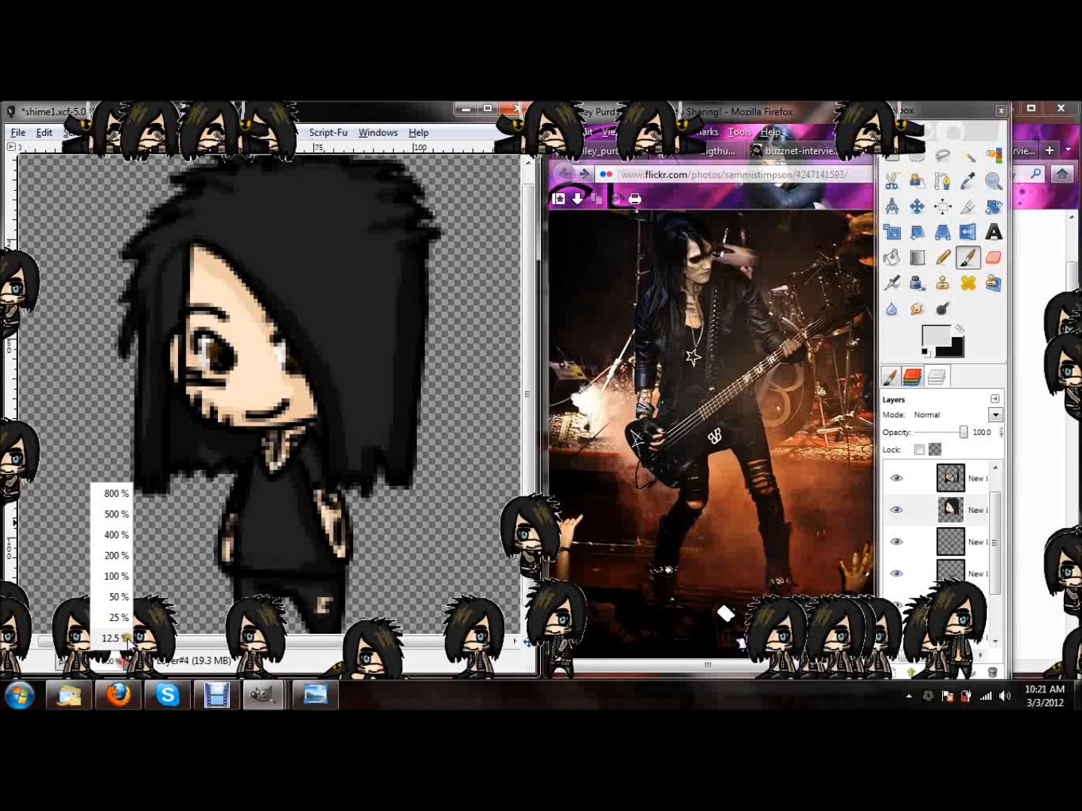
left_click(115, 595)
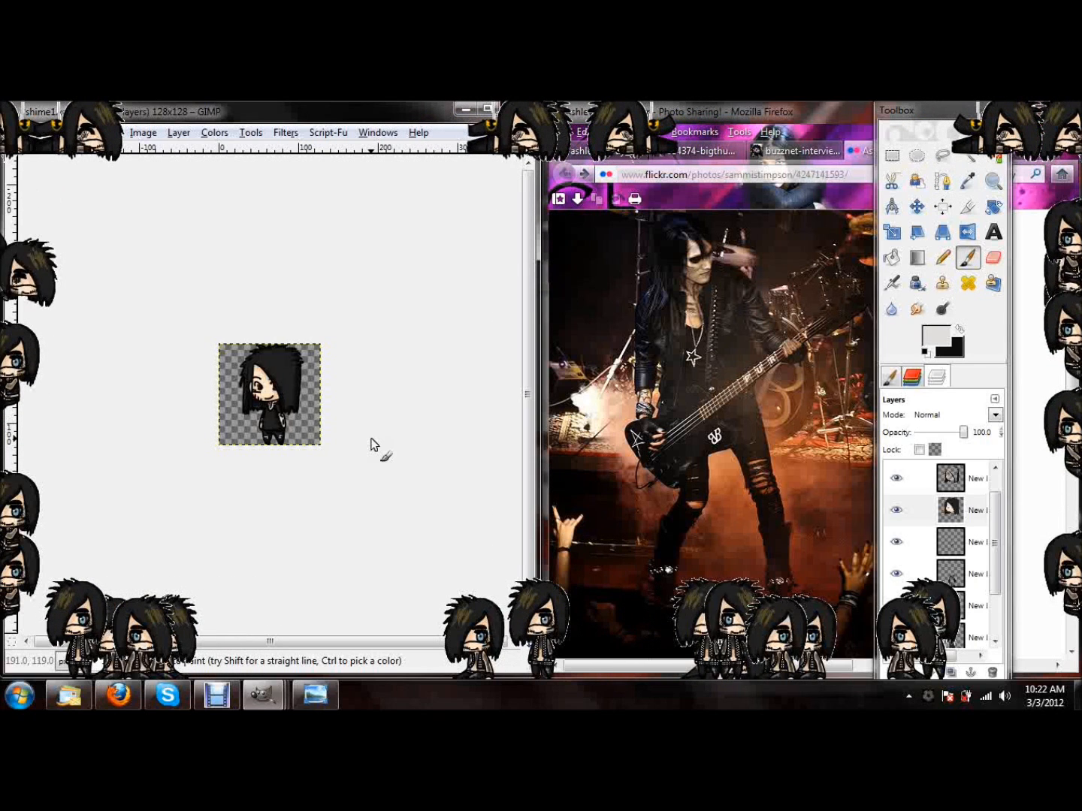
left_click_drag(471, 618, 414, 398)
mouse_move(315, 697)
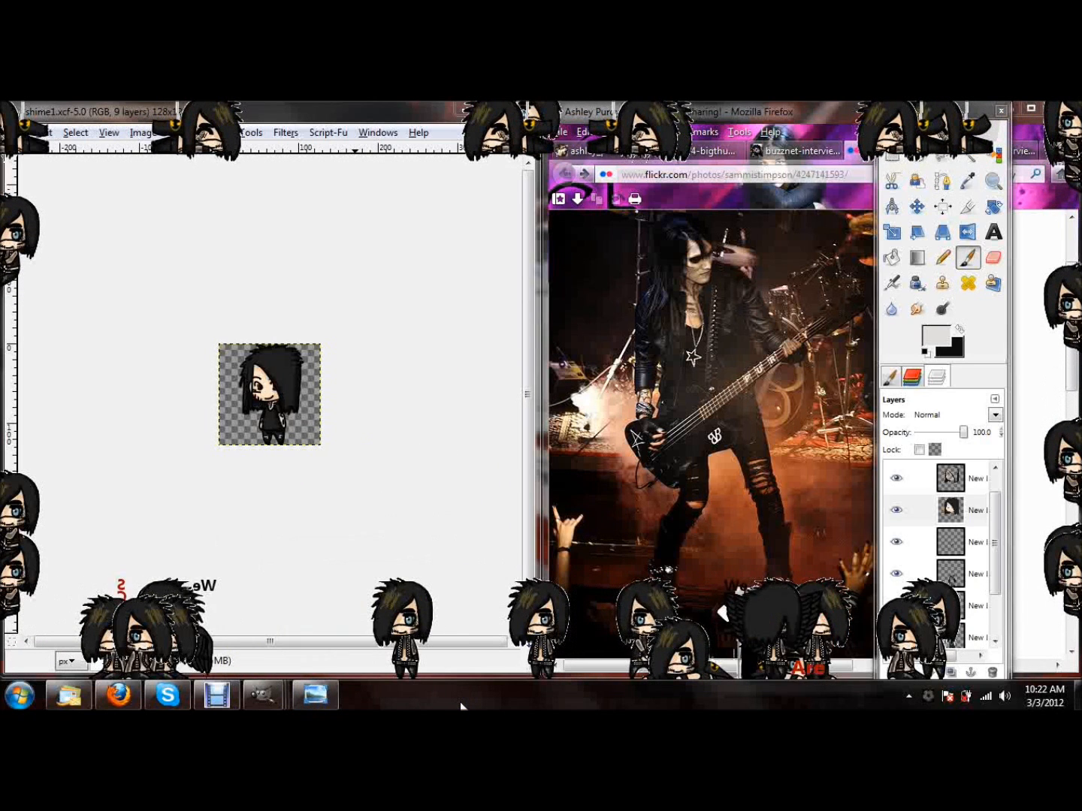
Step: Save the changes to shime1.xcf and bring up the Save As dialog for a copy in another format
left_click(17, 132)
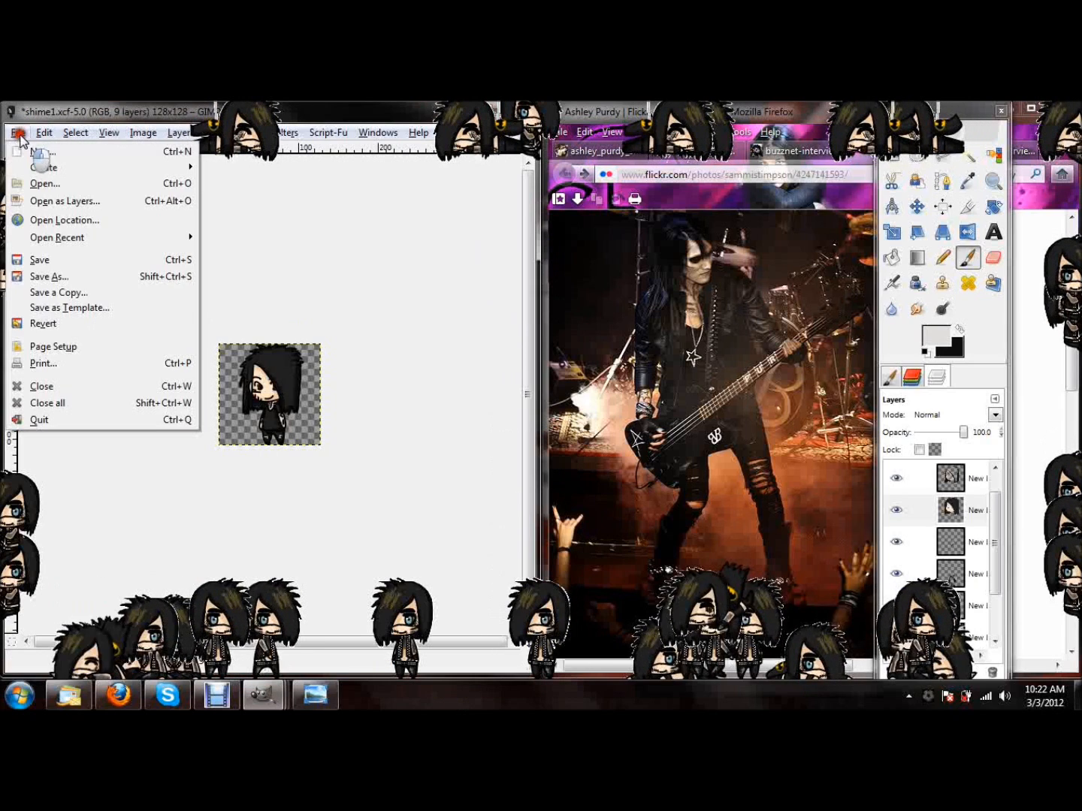
left_click(38, 261)
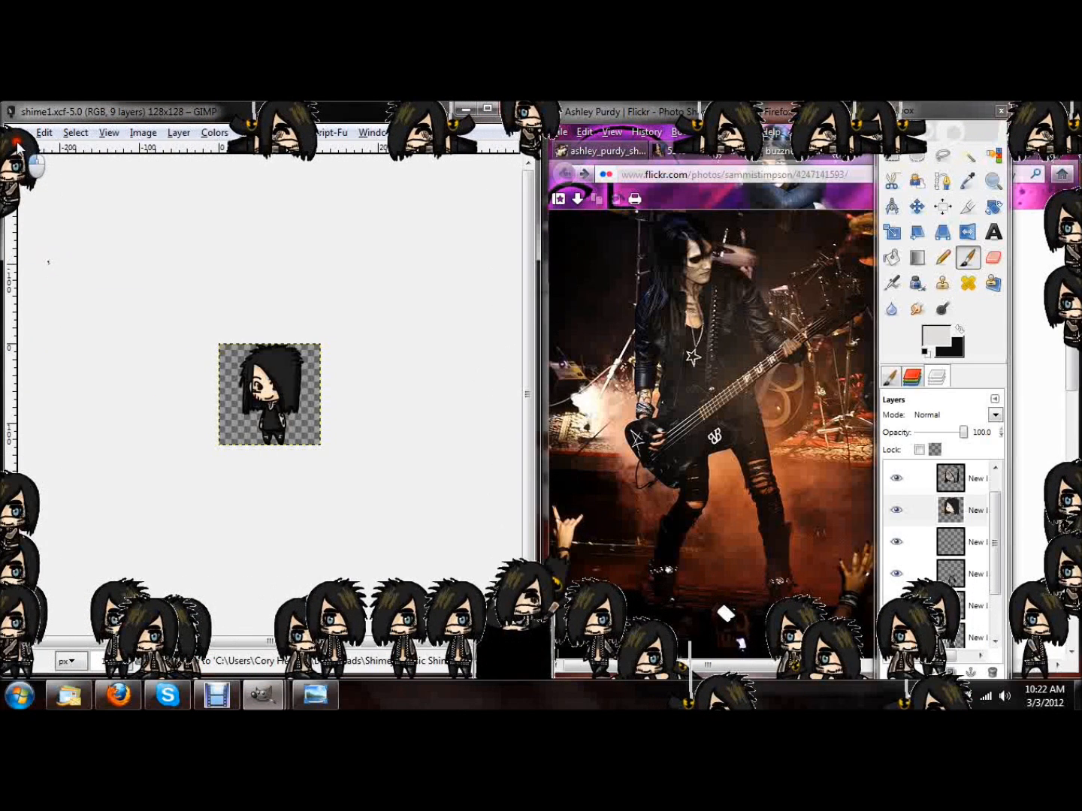
left_click(17, 133)
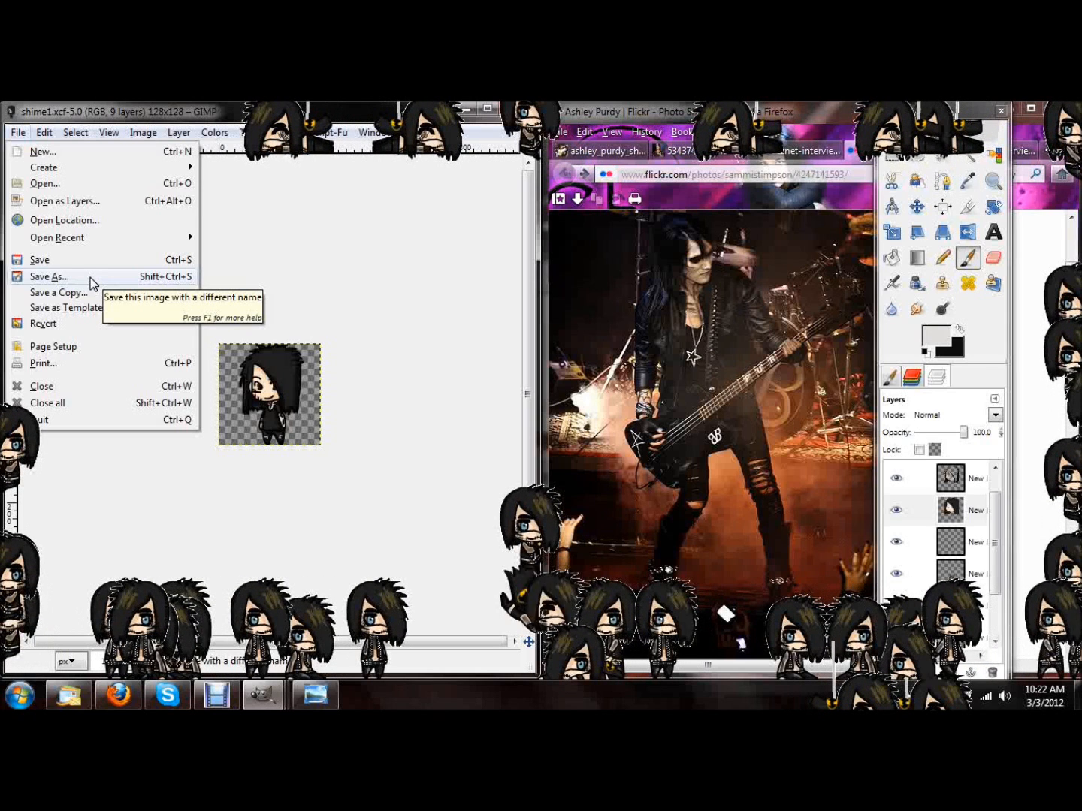
left_click(91, 277)
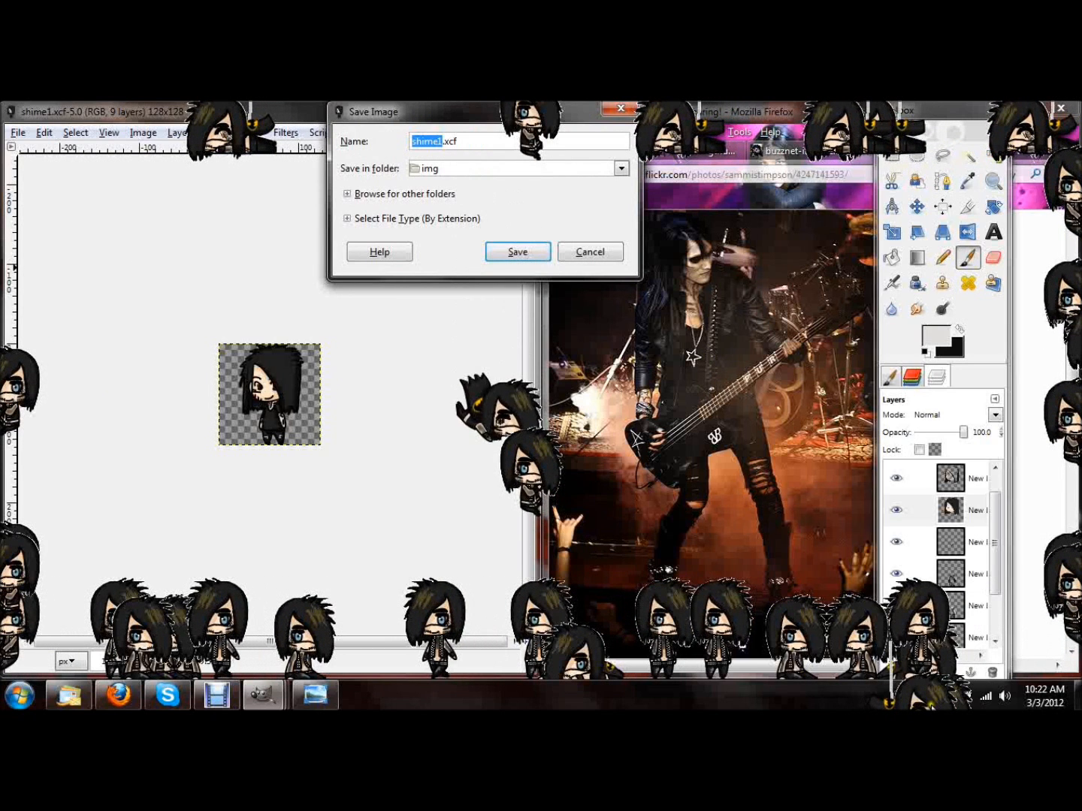
Step: Dismiss all but one of the Shimeji mascots crowding the desktop
right_click(928, 695)
left_click(894, 643)
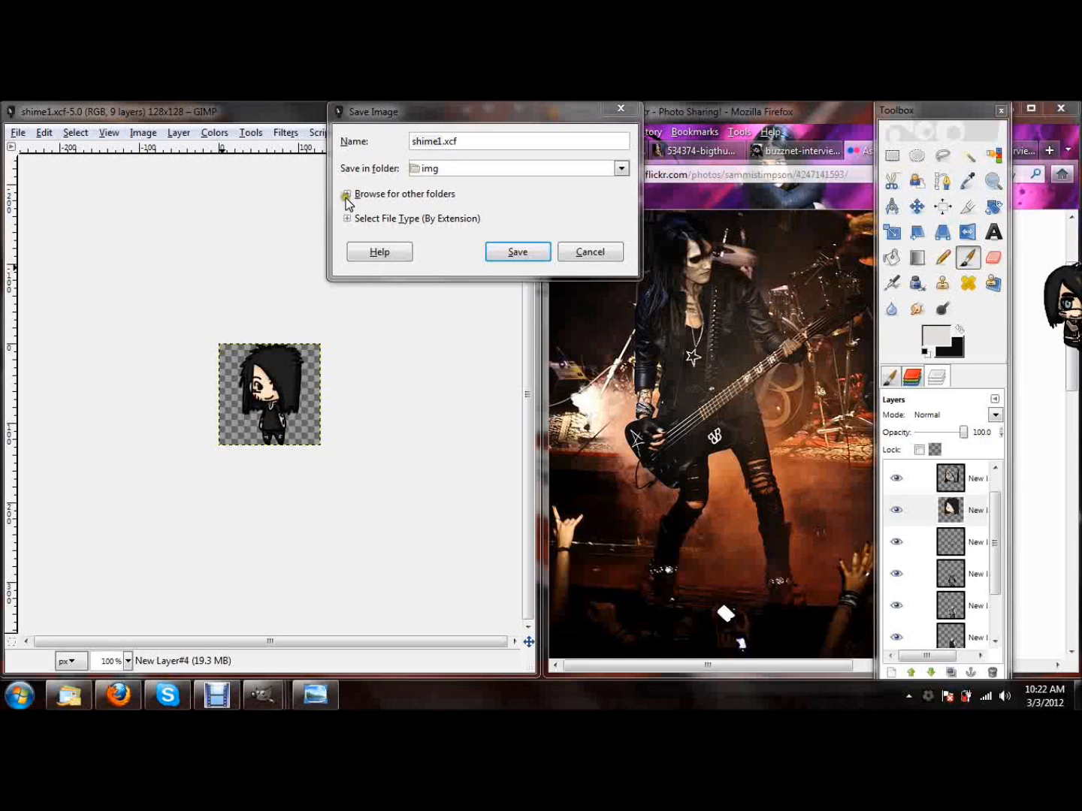
Step: Set the save format to PNG image for a copy named shime1.png in the img folder
left_click(348, 219)
left_click(620, 316)
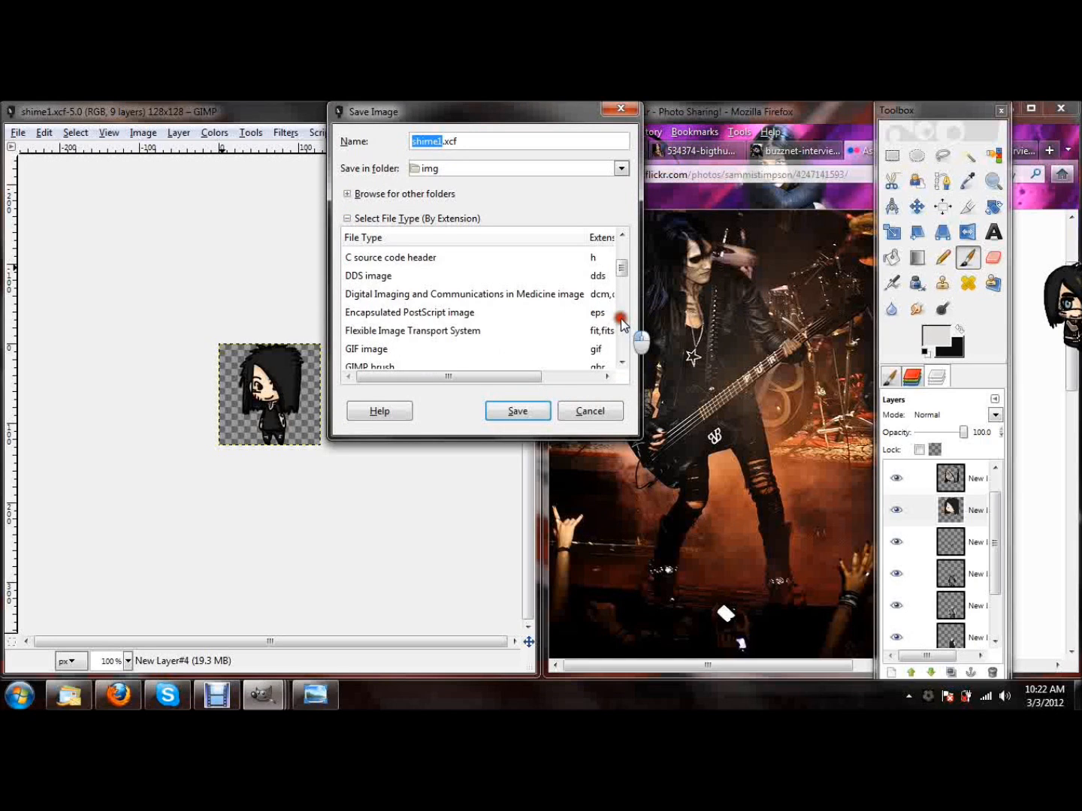
left_click(620, 344)
left_click(621, 346)
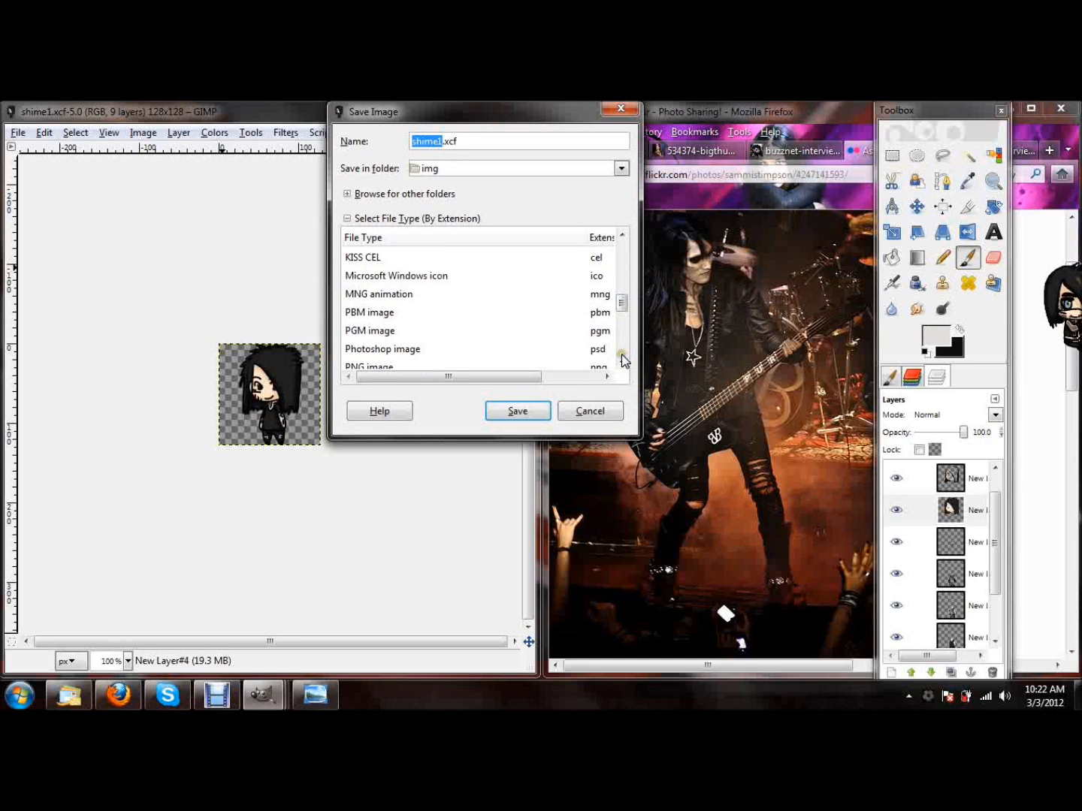
left_click(621, 355)
left_click(555, 260)
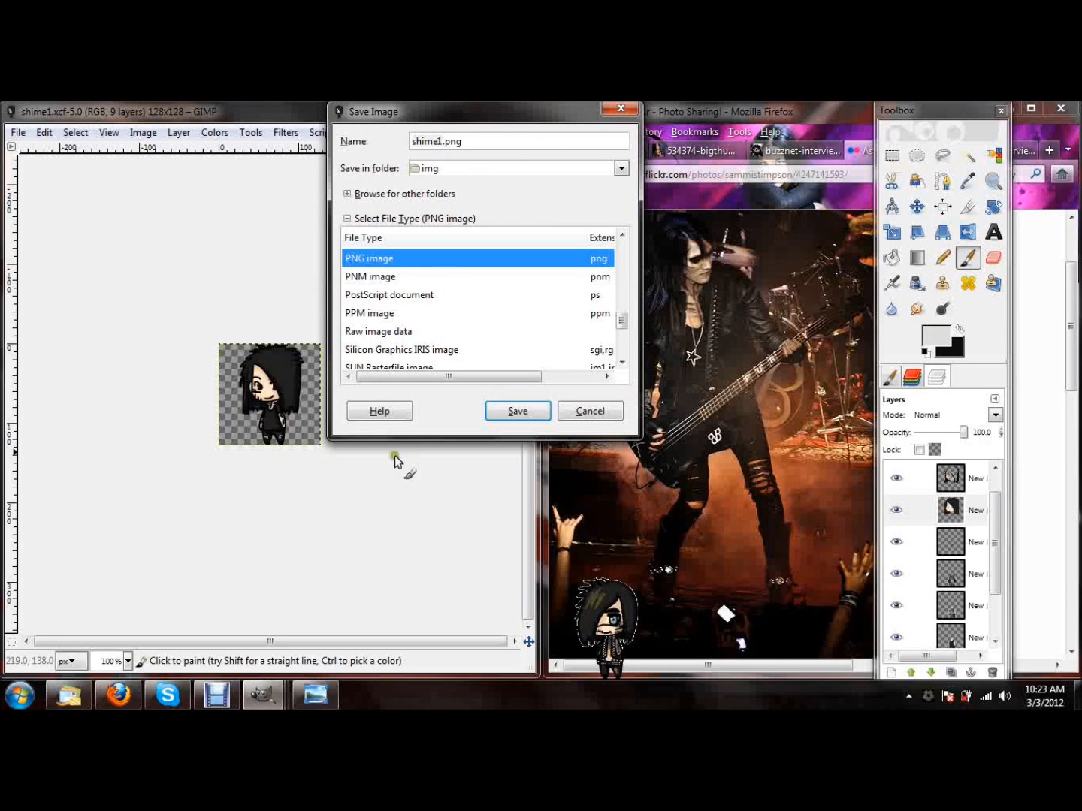
Step: Save the copy over the existing shime1.png, merging visible layers and keeping the PNG options at compression level 9
left_click(530, 406)
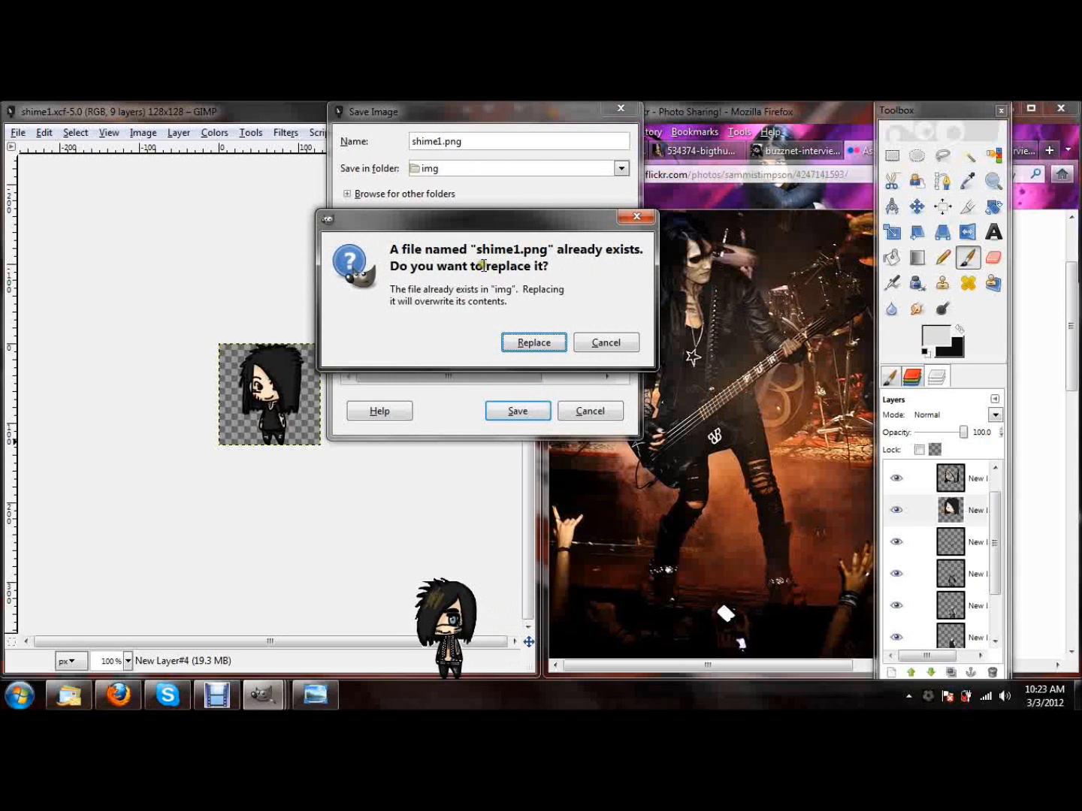
left_click(534, 341)
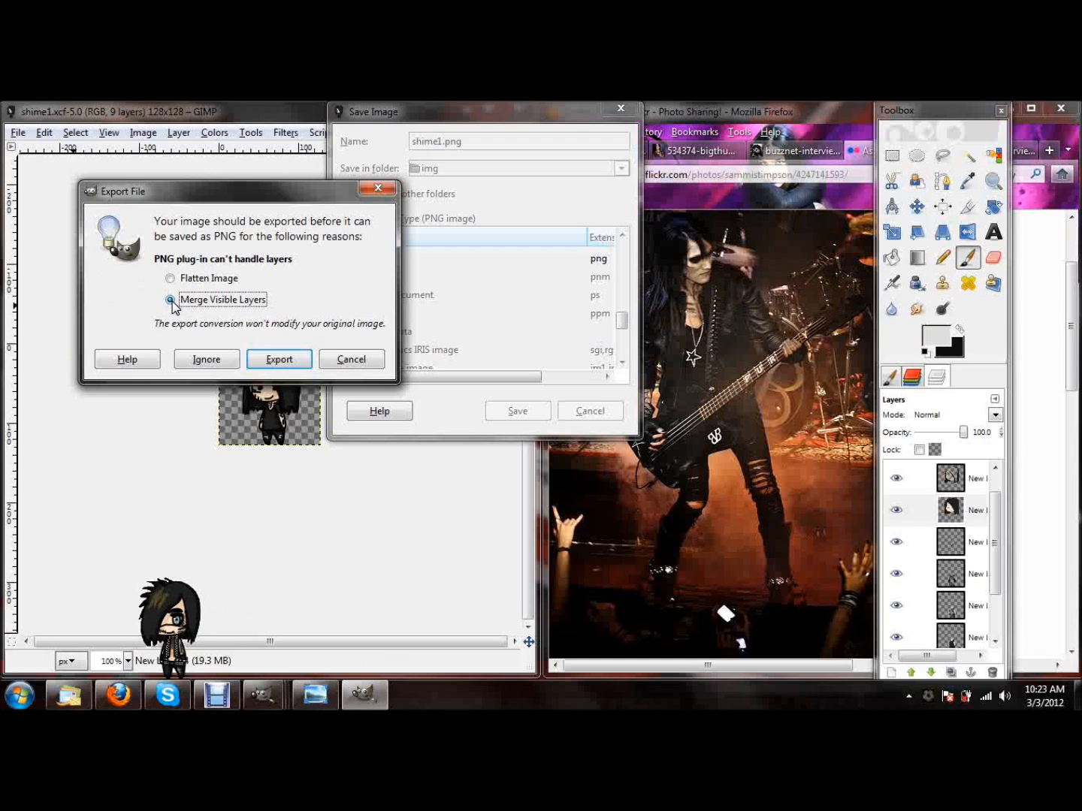
left_click(293, 364)
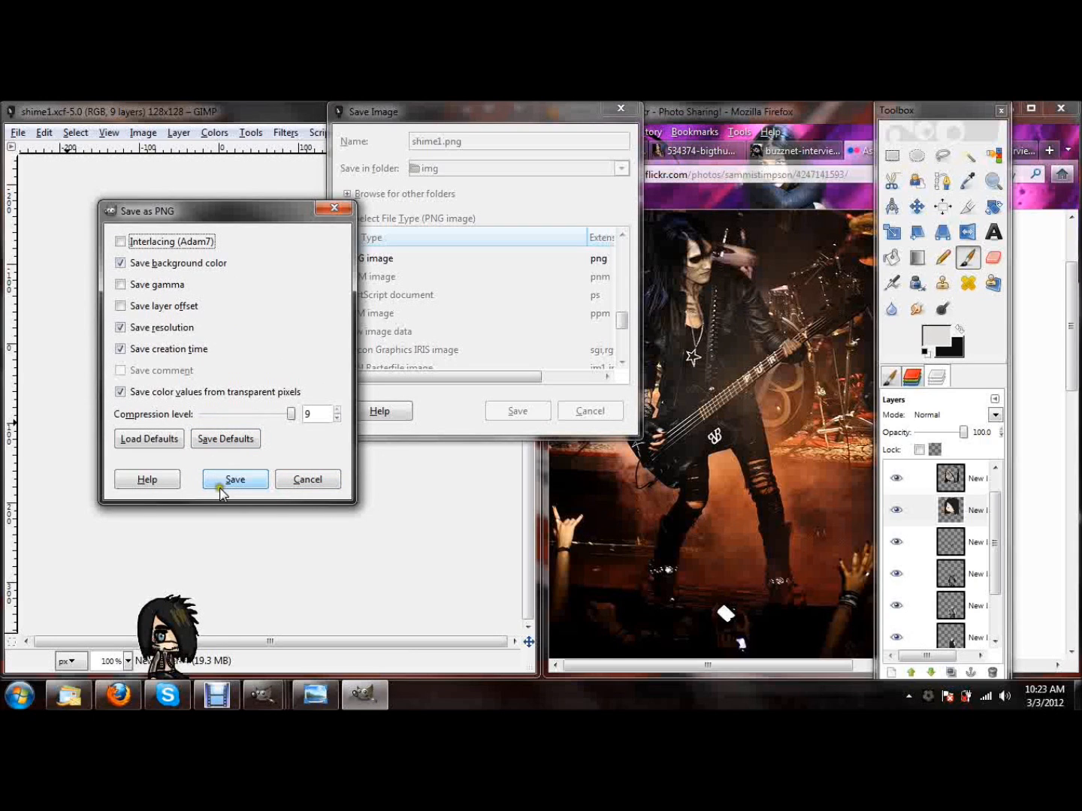
left_click(224, 481)
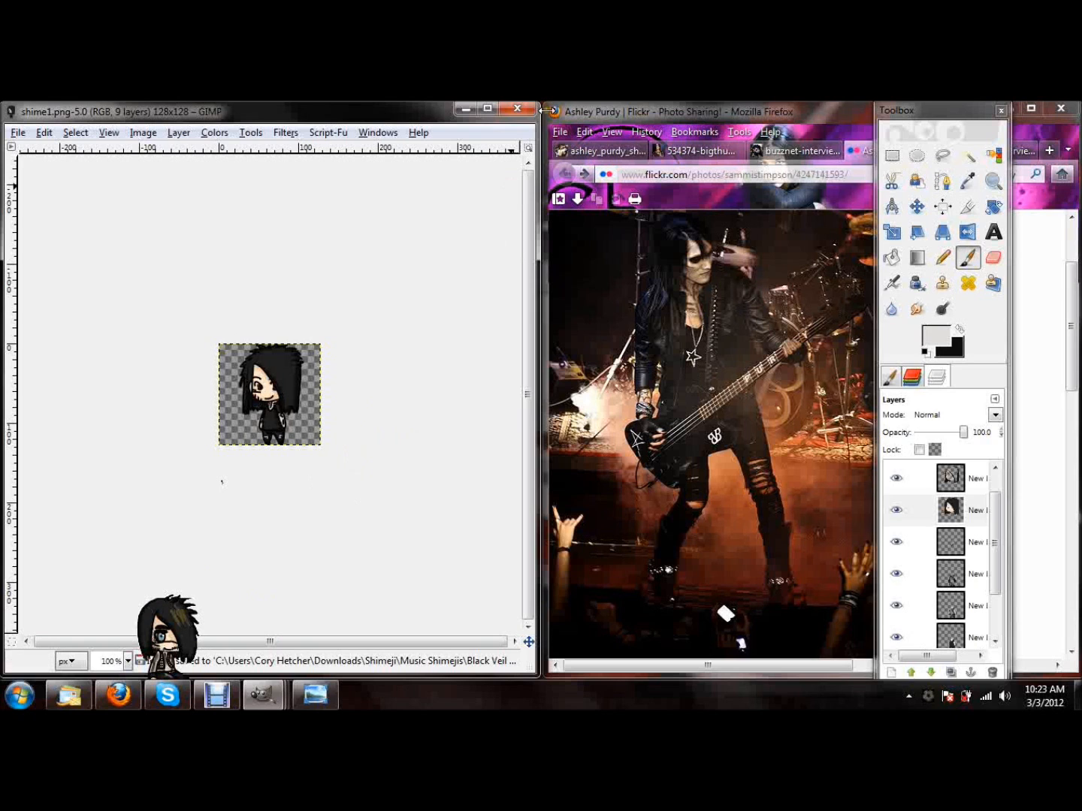
Step: Close the shime1 image and the OUTLAW lettering image, saving the lettering as outlaw in the img folder
left_click(517, 111)
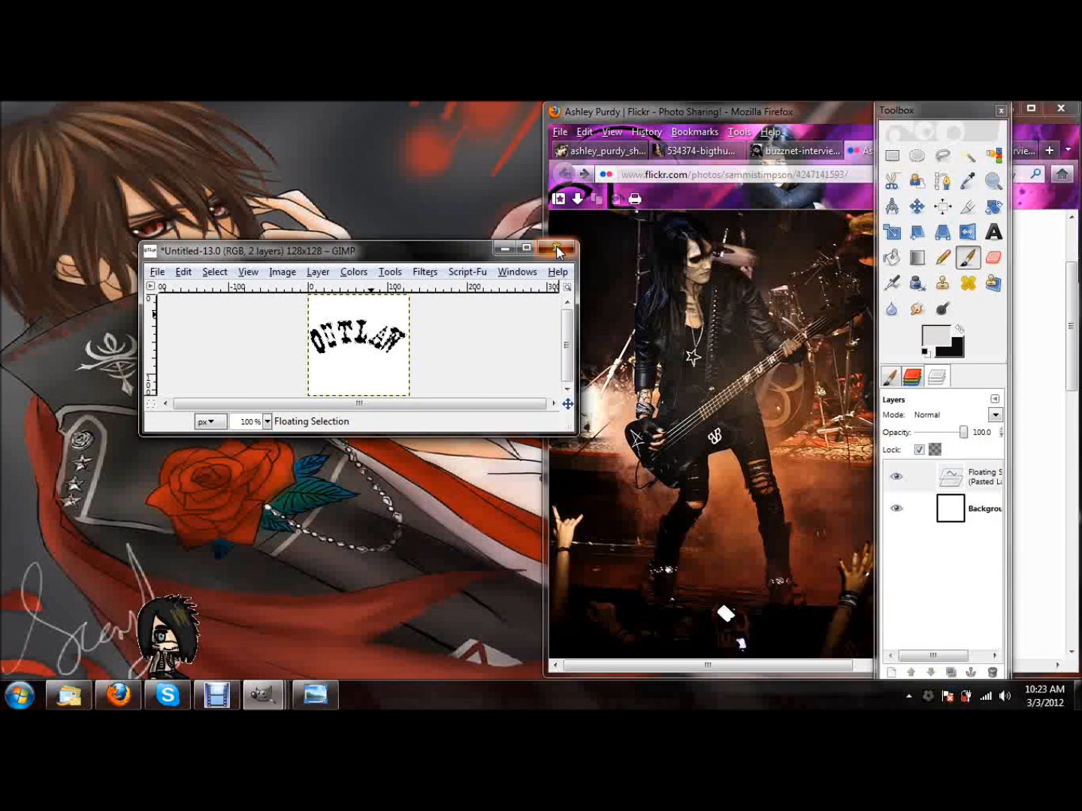
left_click(556, 247)
left_click(298, 421)
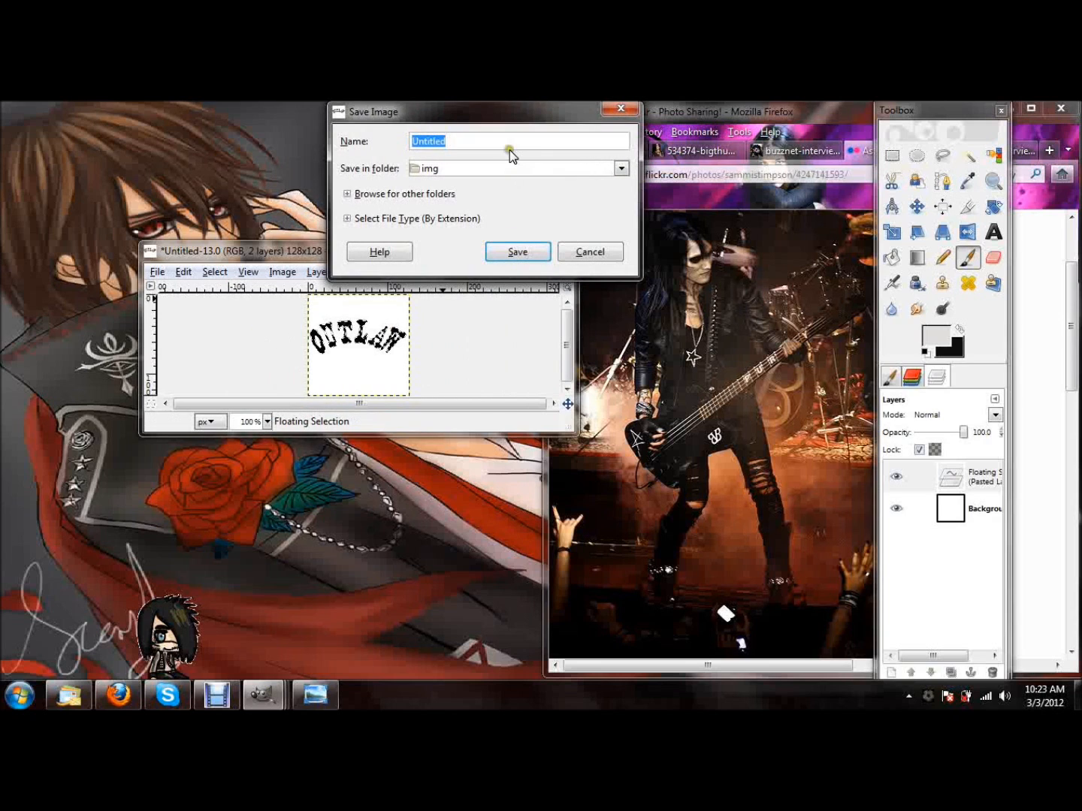
type("outlae")
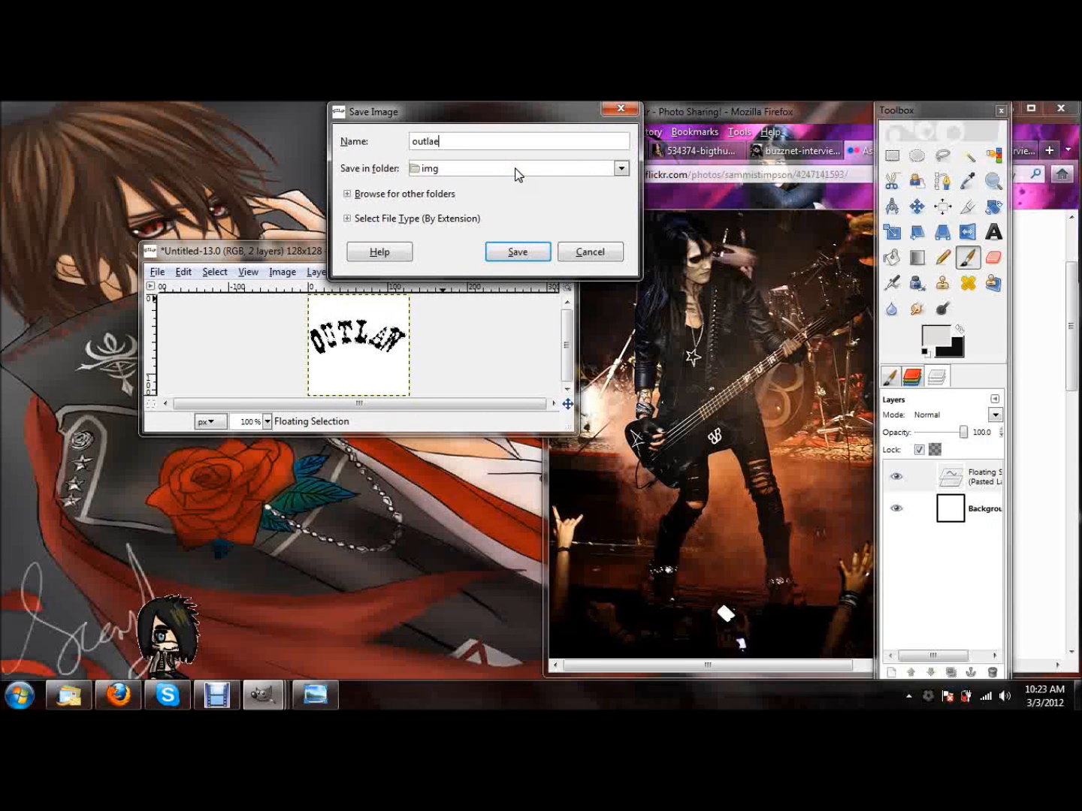
left_click(517, 250)
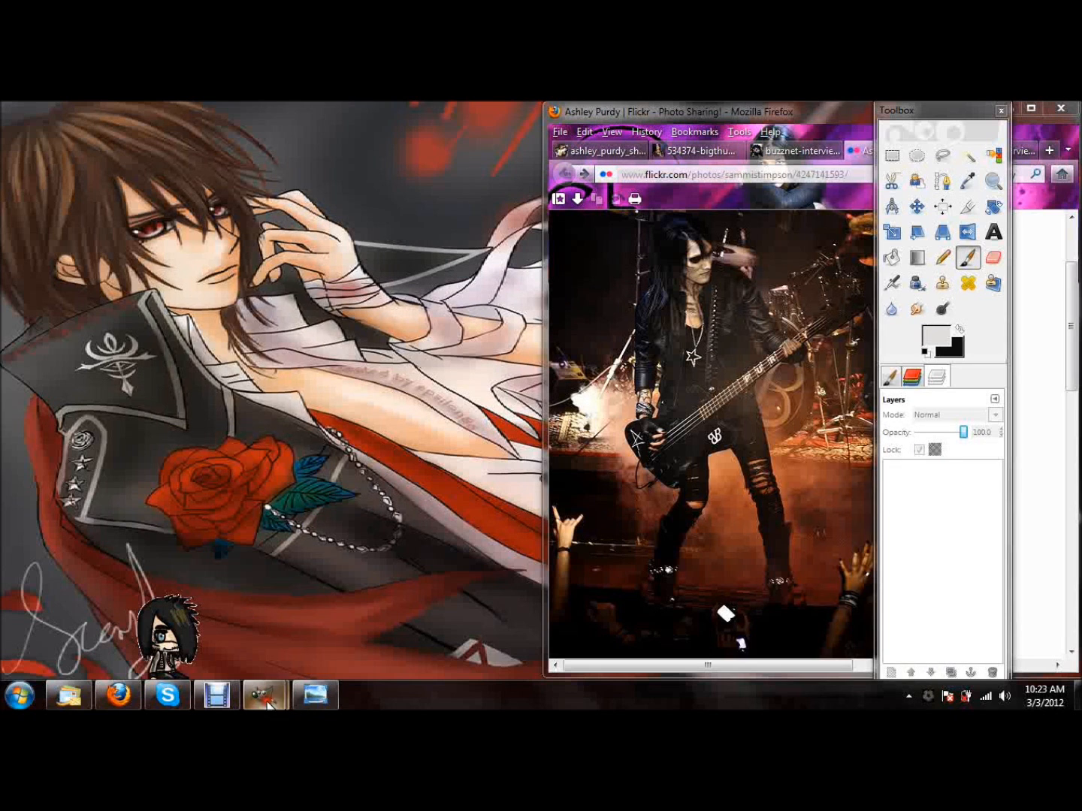
Step: Bring up the close prompt for an untitled image and choose to save its changes
mouse_move(267, 701)
left_click(254, 586)
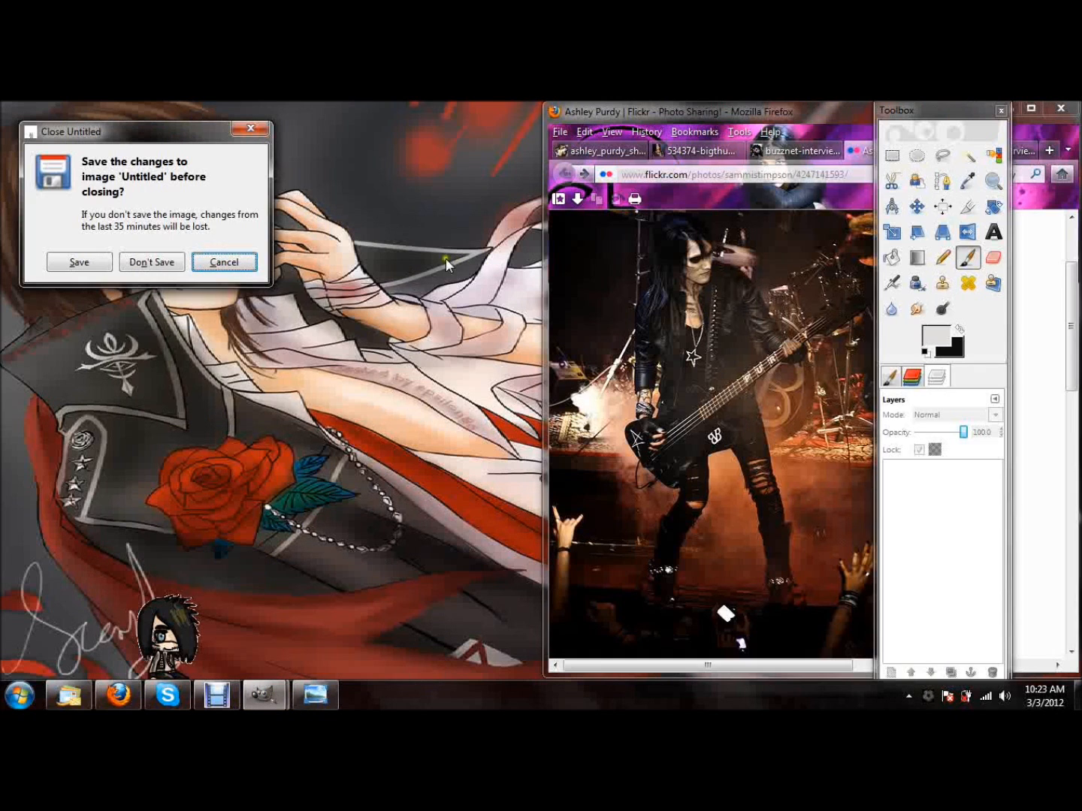
left_click(102, 263)
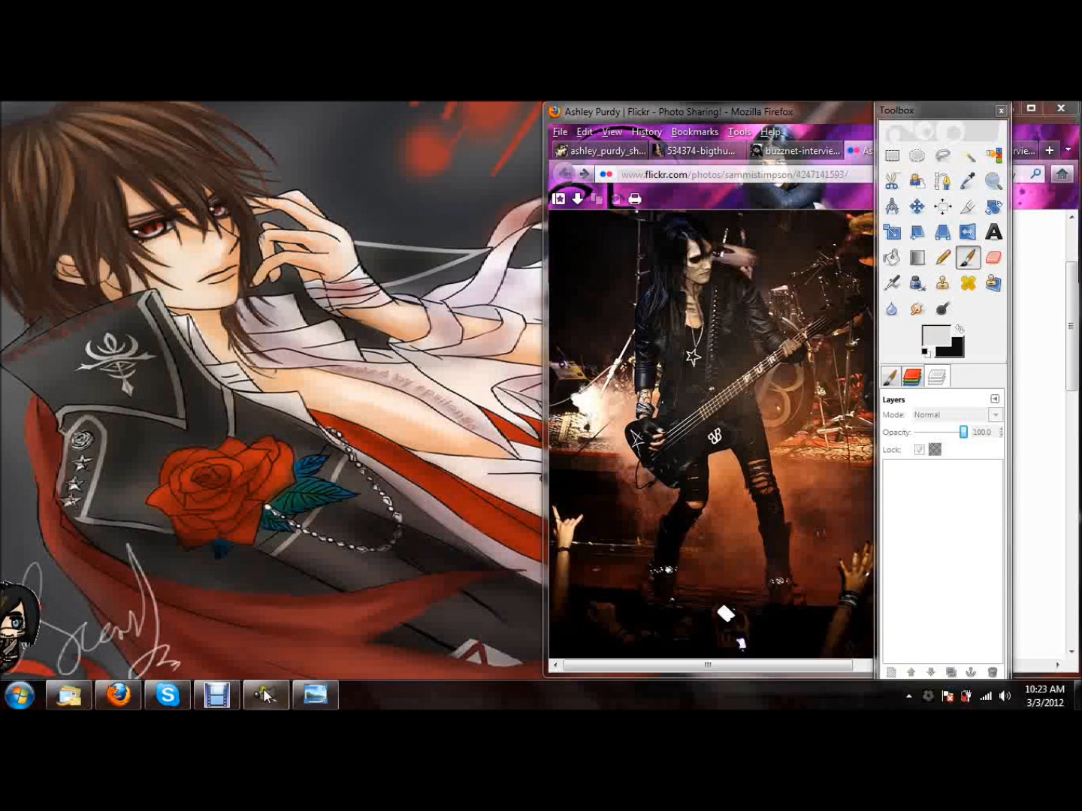
Step: Pick up the Shimeji mascot and toss it across the desktop
left_click_drag(23, 597, 286, 474)
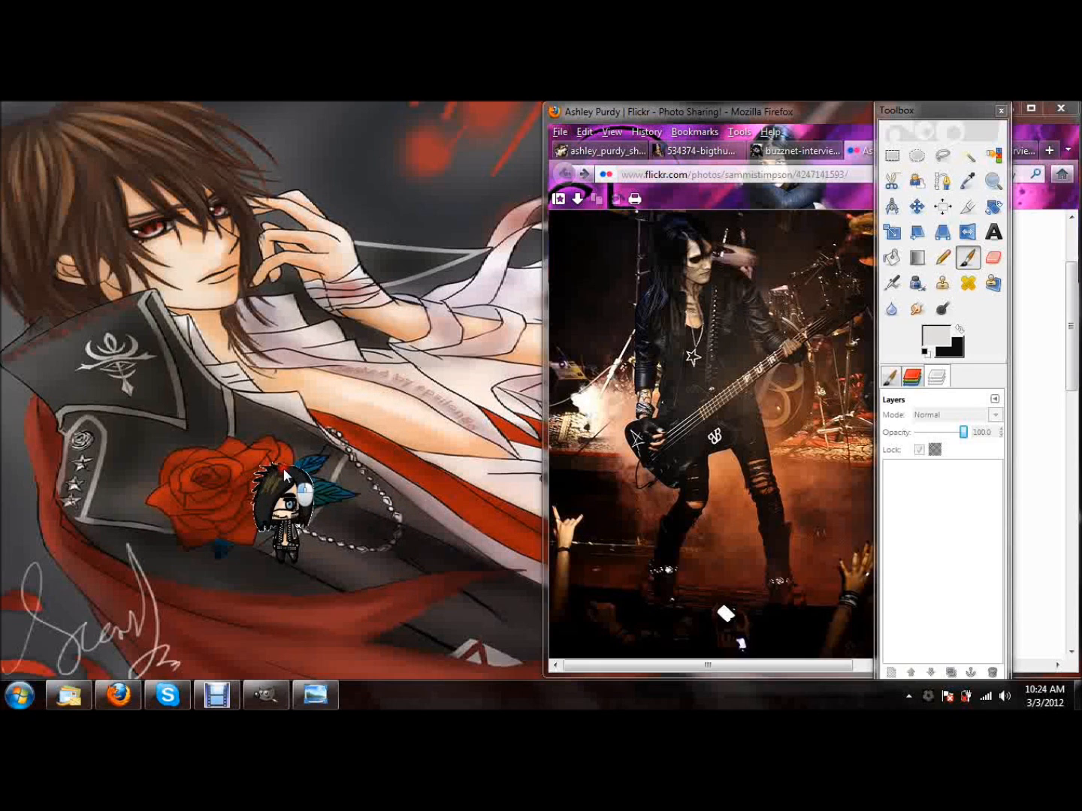
left_click_drag(284, 471, 289, 226)
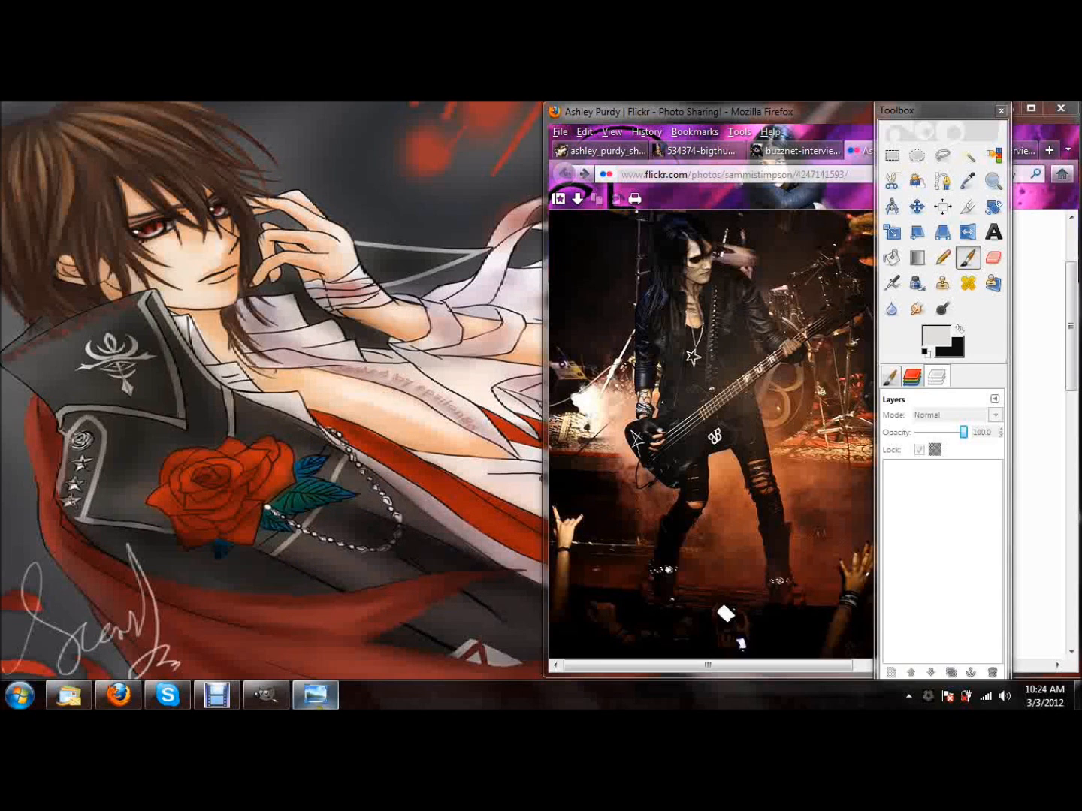
Step: Close the remaining untitled image, saving its changes as Untitled in the img folder
left_click(267, 694)
left_click(437, 128)
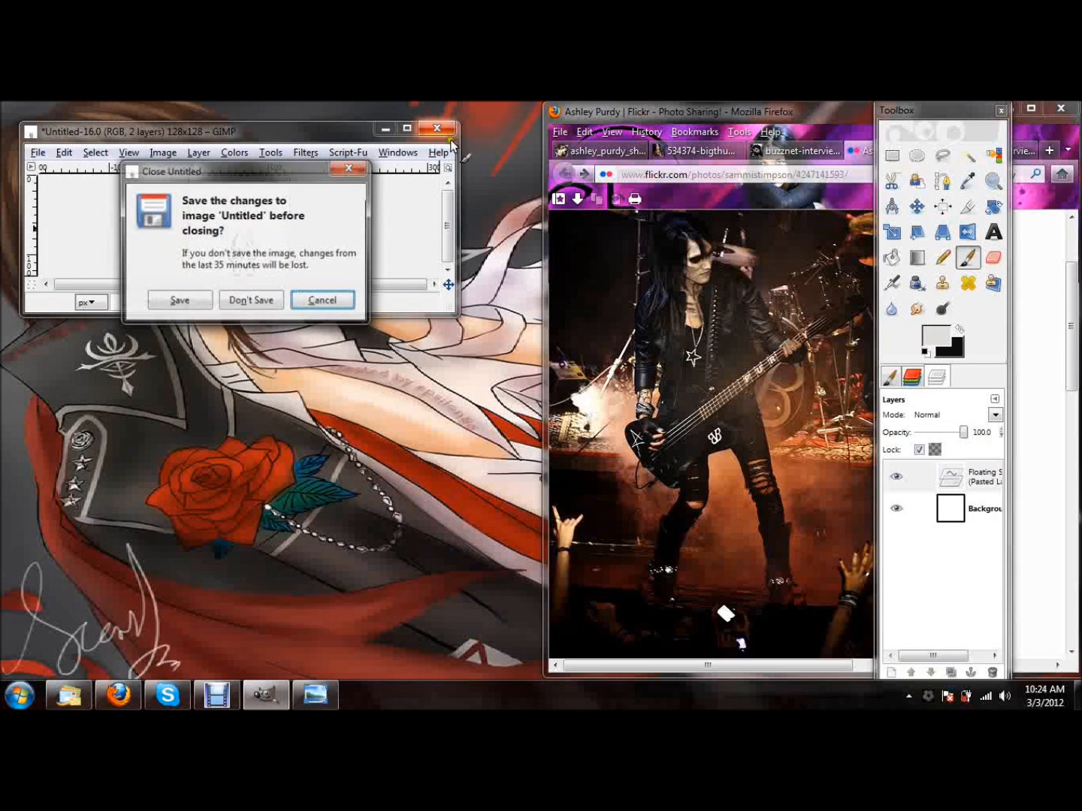
left_click(177, 300)
left_click(517, 250)
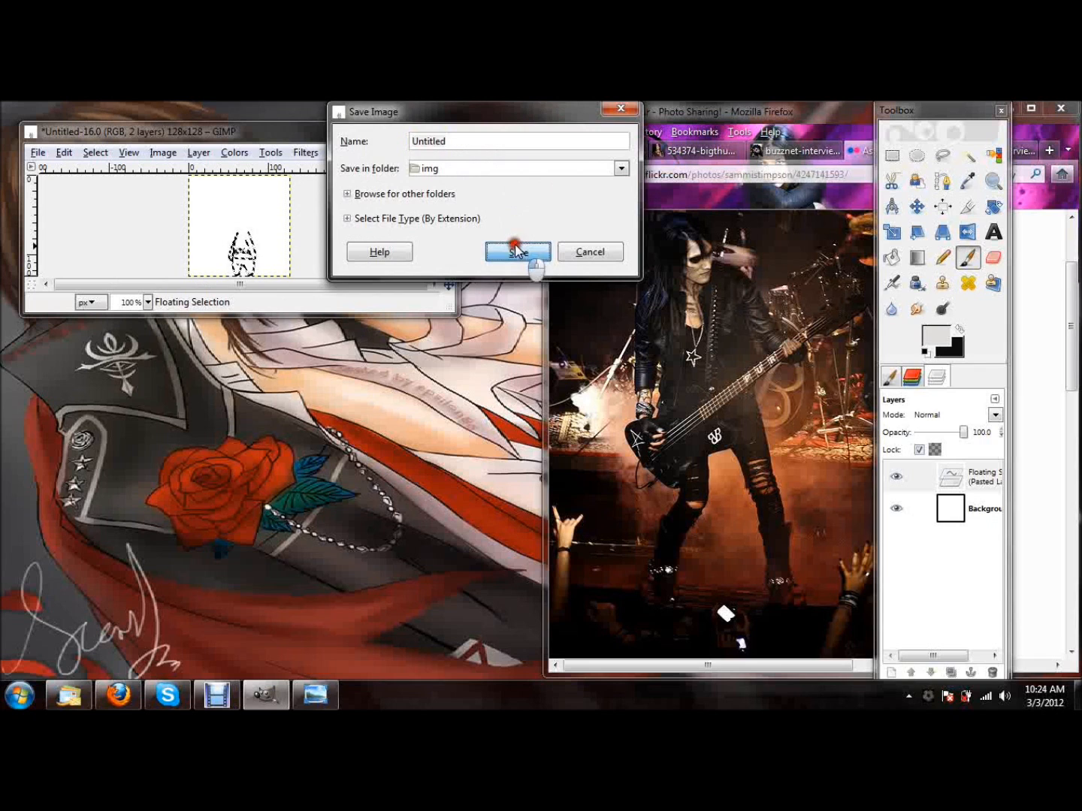
left_click(534, 261)
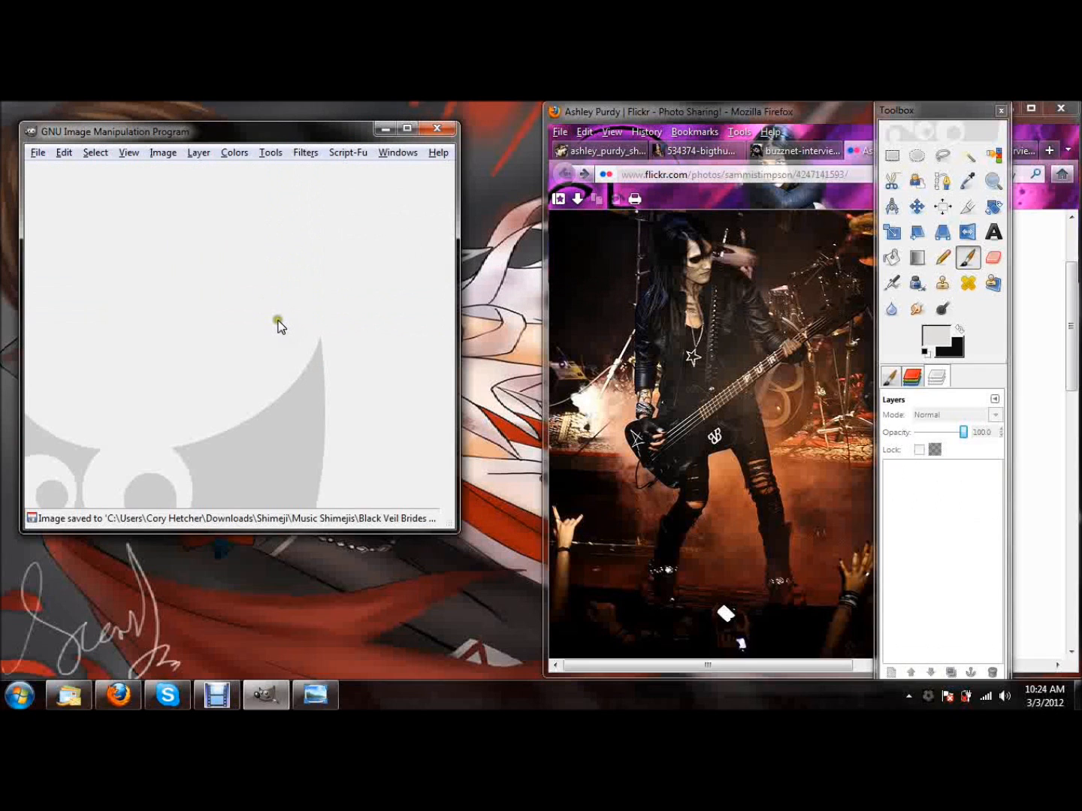
Step: Quit GIMP and close the shime1 reference picture in Windows Photo Viewer
left_click(438, 130)
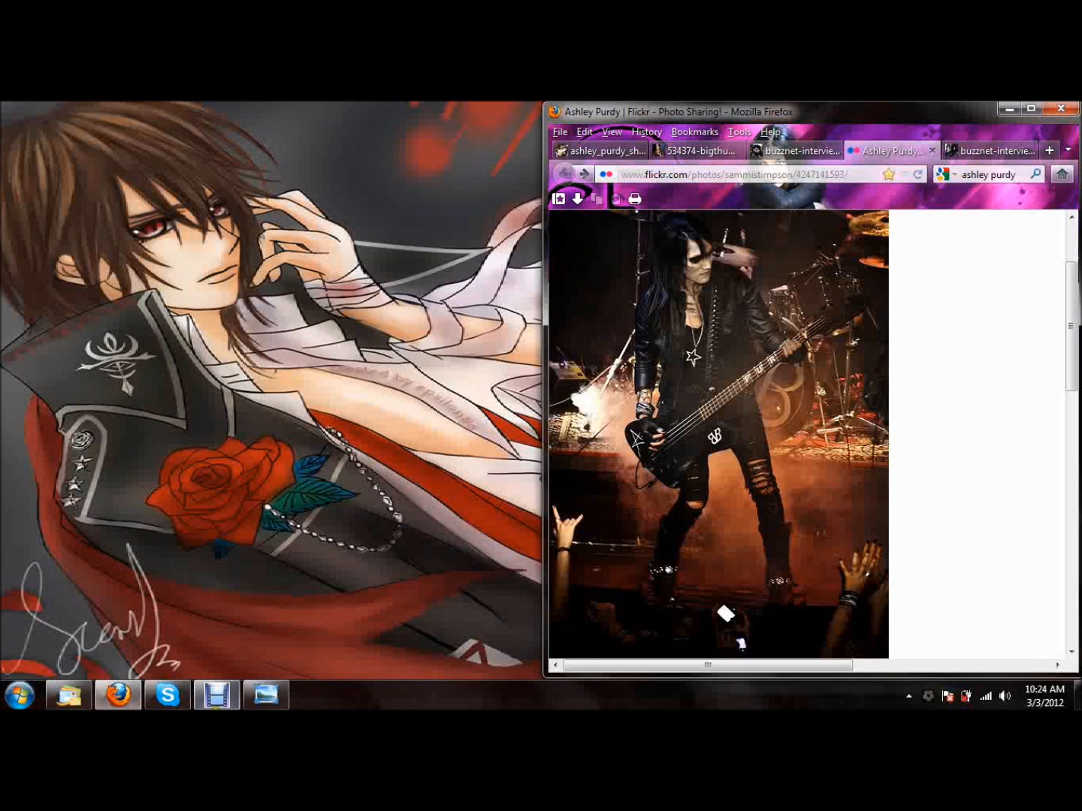
left_click(267, 694)
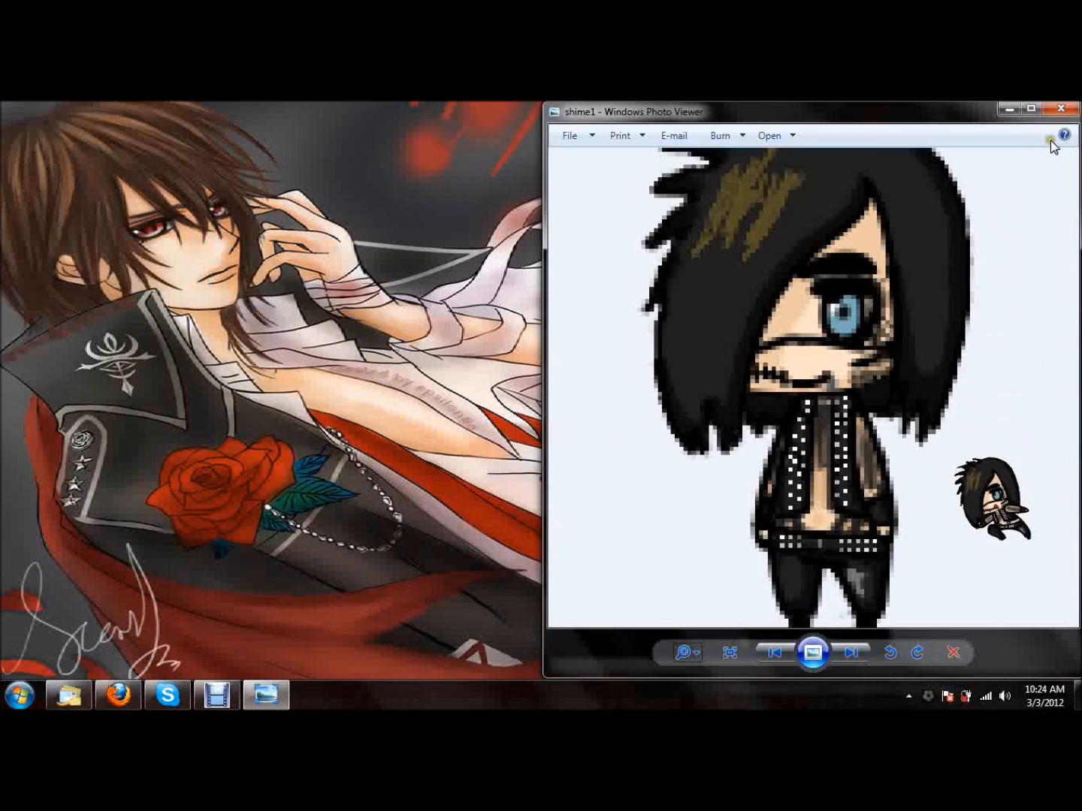
left_click(1061, 108)
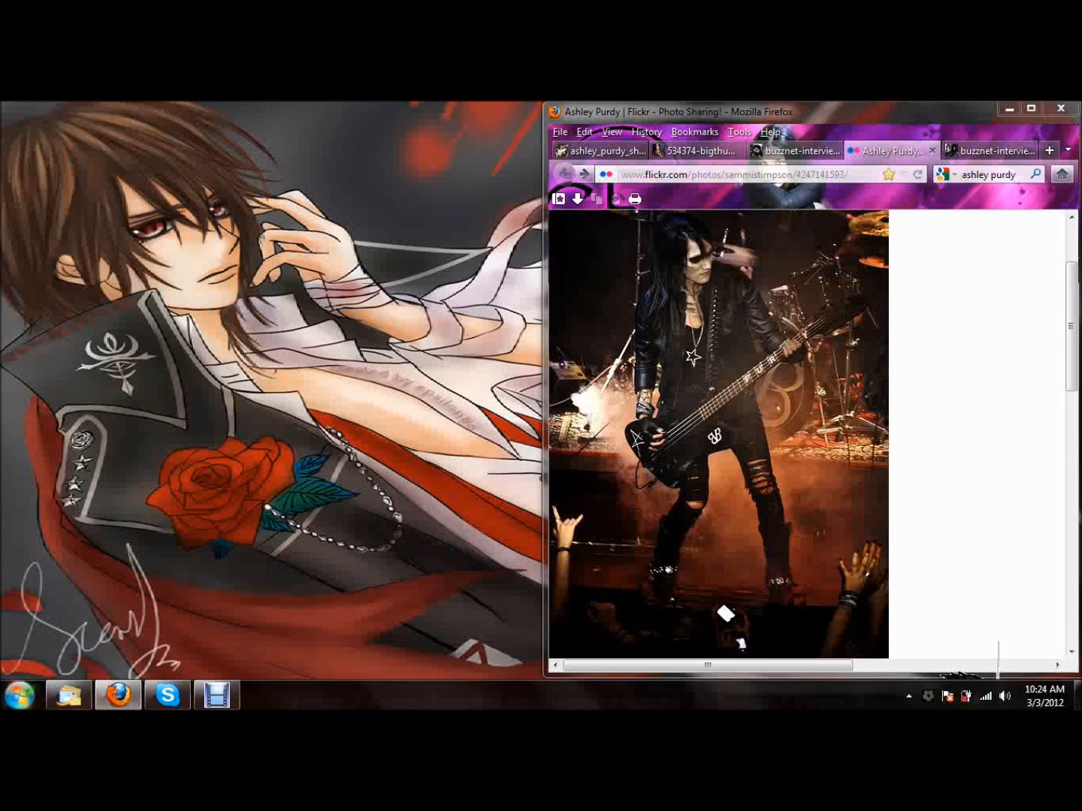
Step: In Windows Explorer, go to Downloads > Shimeji > Music Shimejis > Black Veil Brides Shimejis > Ashley Shimeji and launch the Shimeji application
left_click(19, 694)
left_click(252, 425)
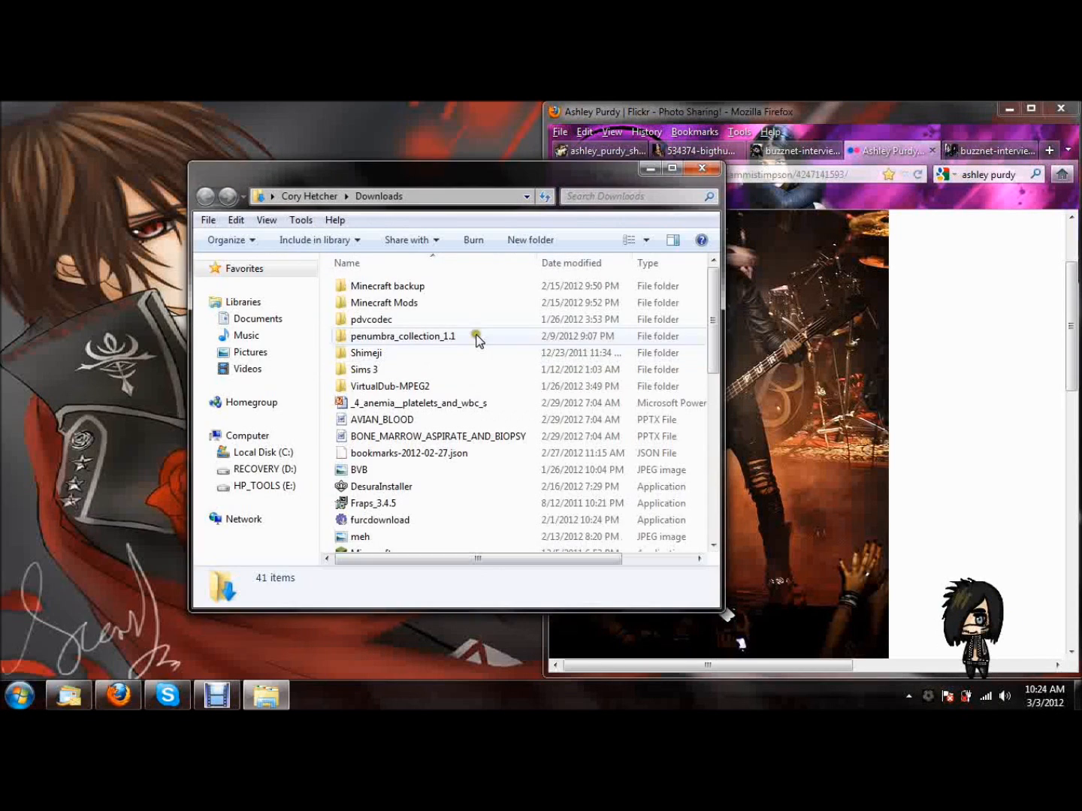
double_click(389, 344)
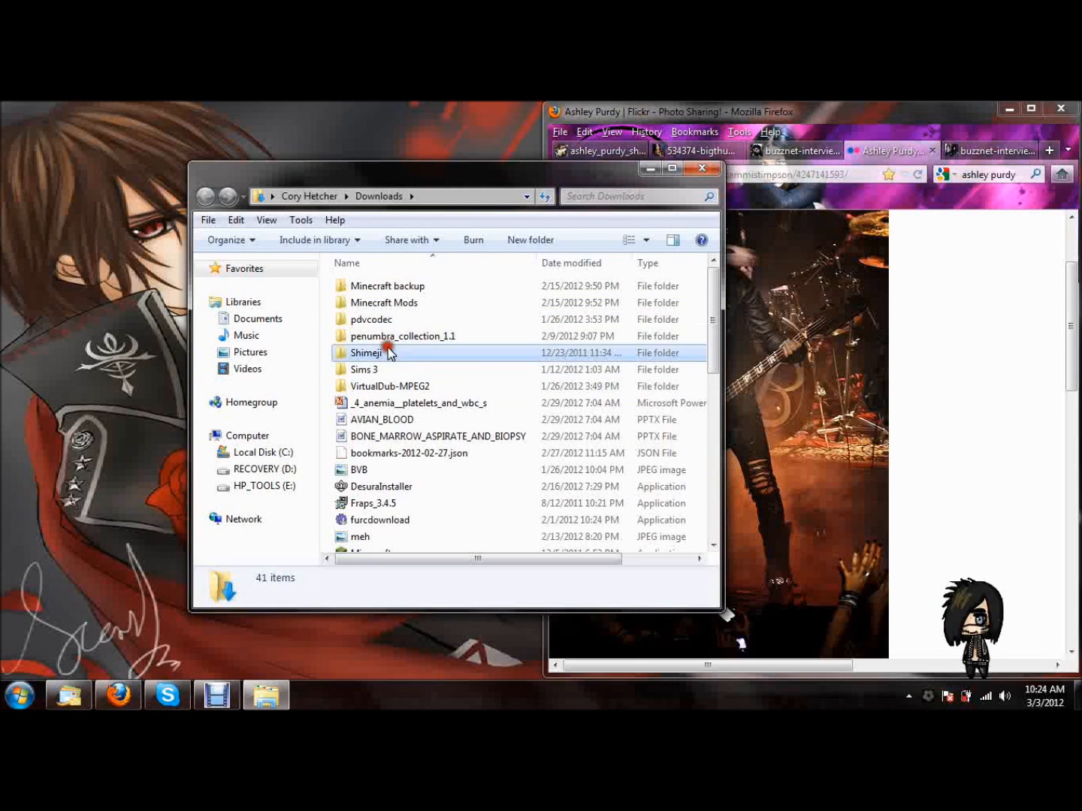
double_click(399, 334)
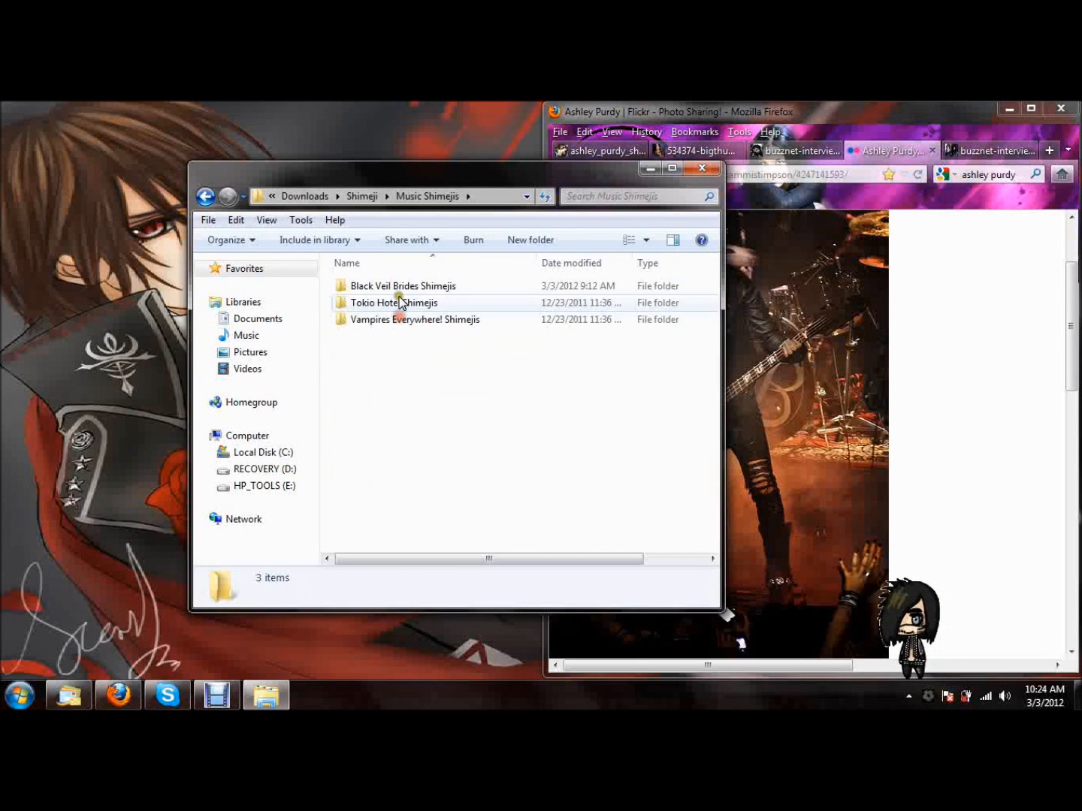
double_click(398, 288)
double_click(399, 305)
double_click(410, 338)
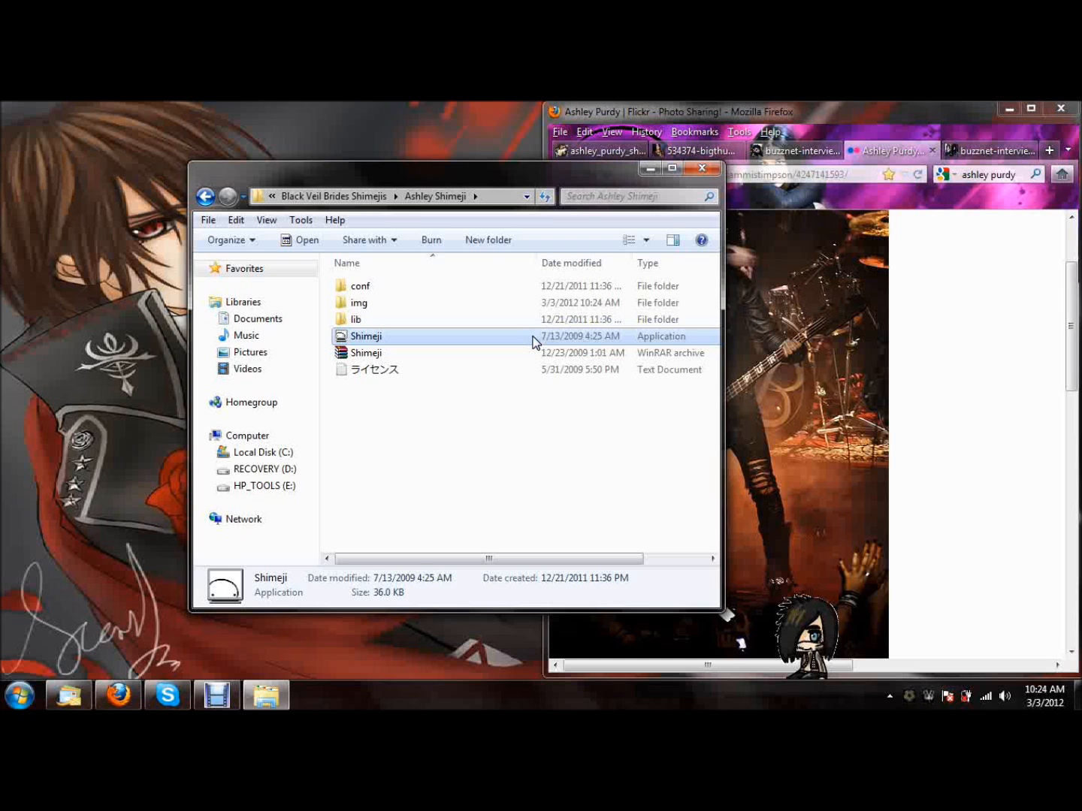
Step: Clear the windows off the desktop and test the new Ashley mascot by carrying it to several spots
left_click(1074, 695)
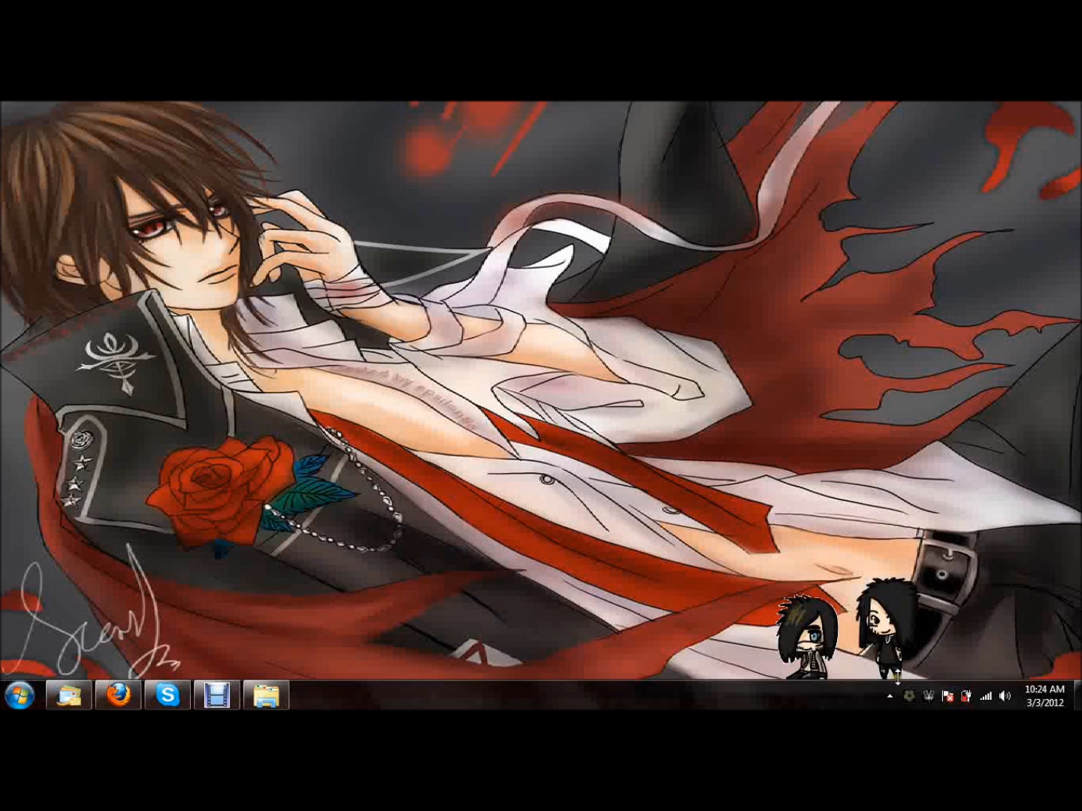
left_click_drag(892, 656, 683, 541)
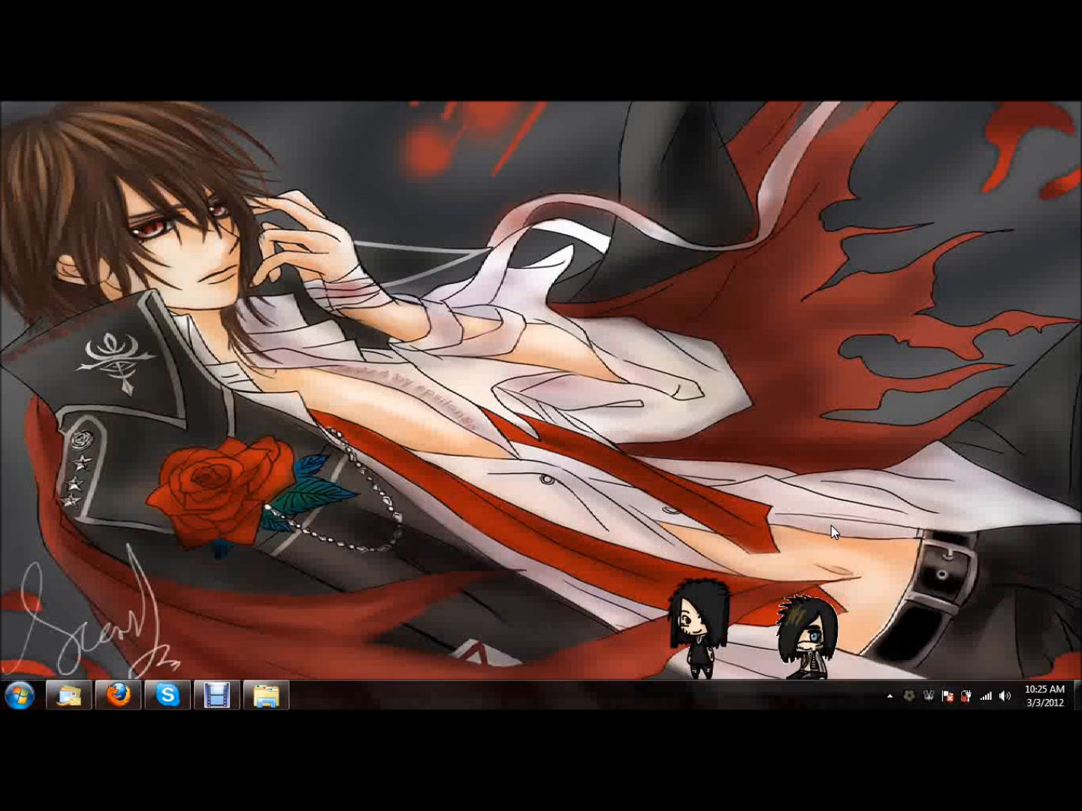
left_click_drag(680, 617, 997, 582)
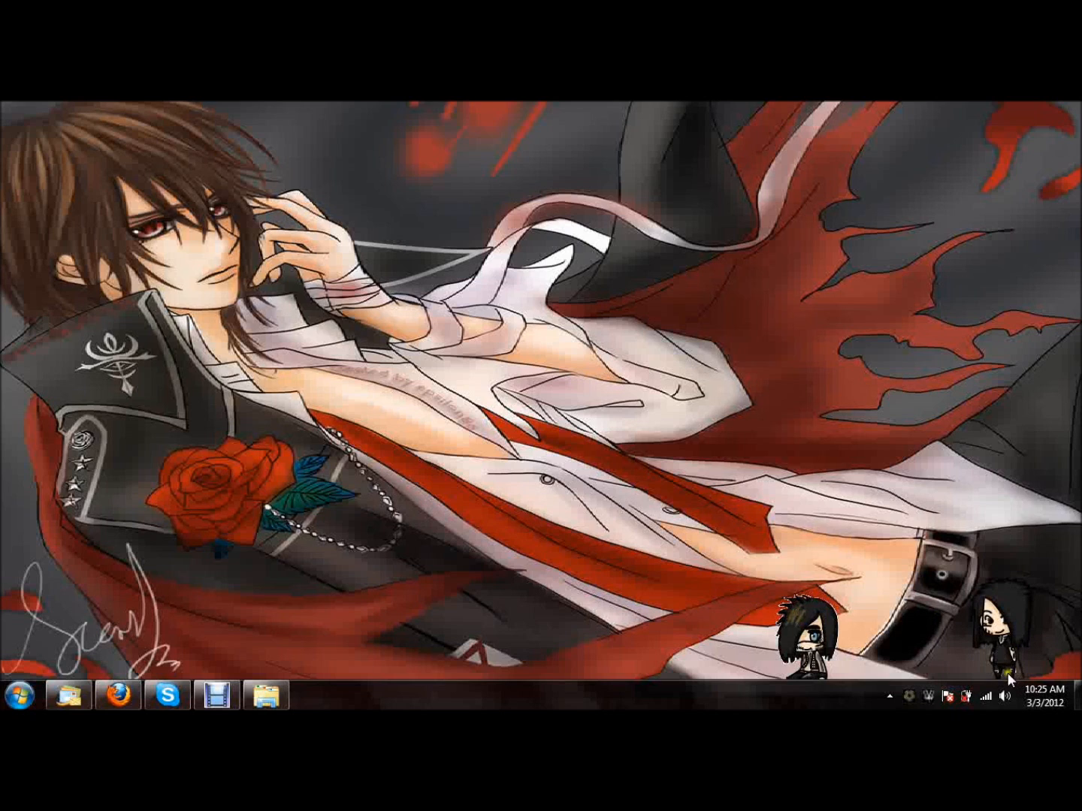
left_click_drag(1027, 658, 1007, 628)
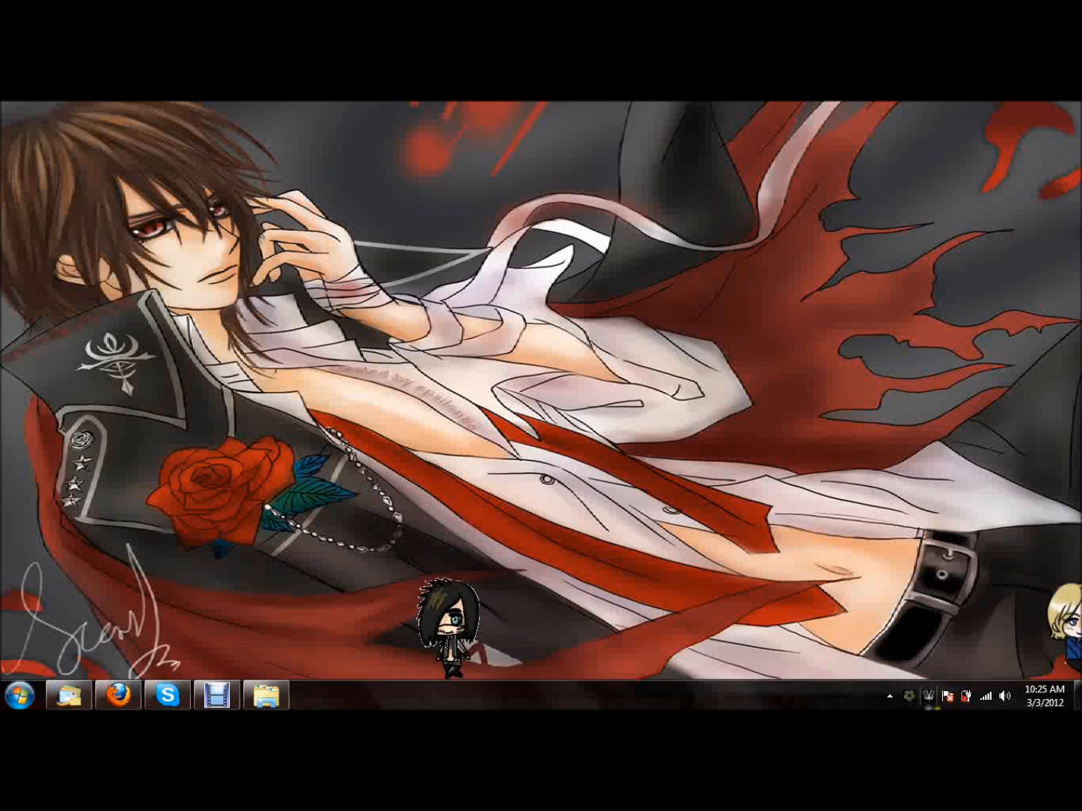
Step: Exit the newly launched Ashley Shimeji, keeping the original mascot running
right_click(929, 698)
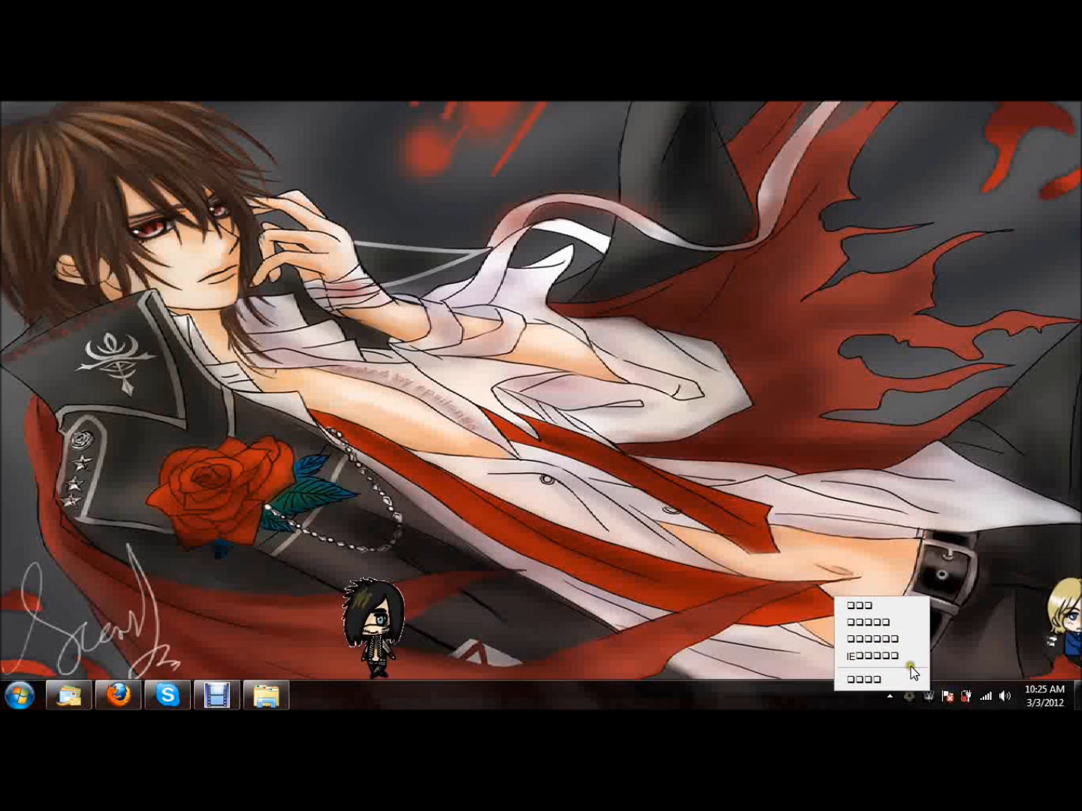
left_click(884, 680)
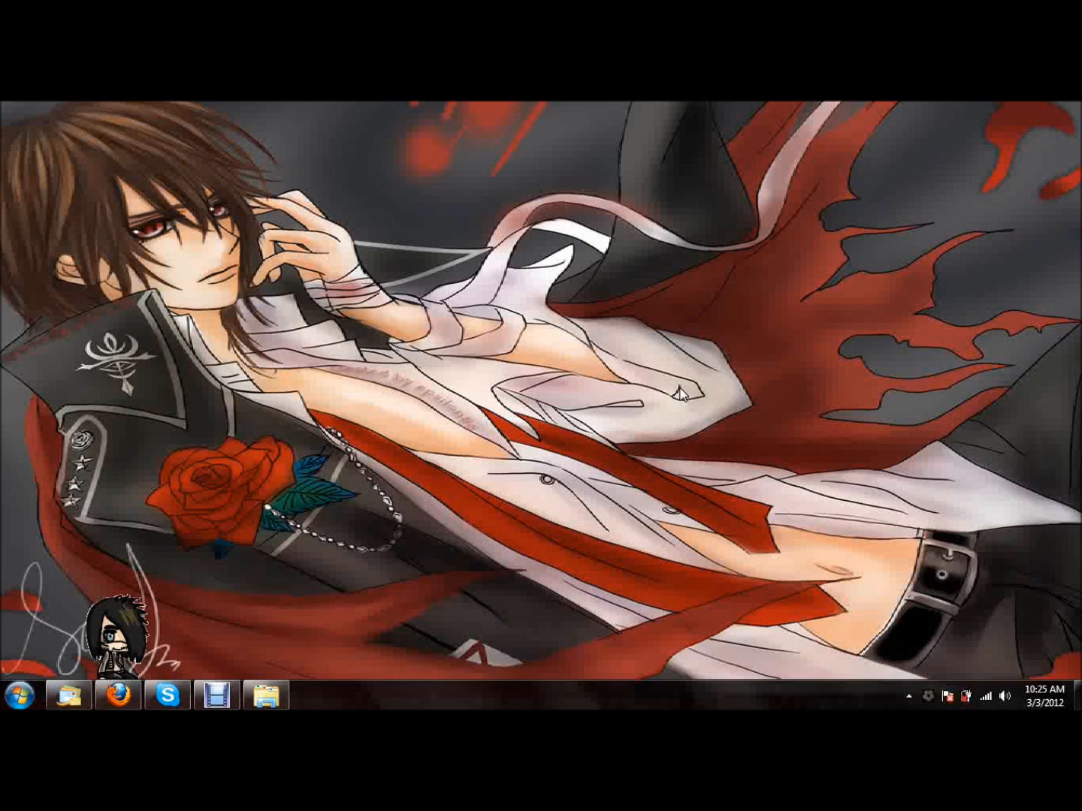
Step: Open the Ashley Shimeji's img folder and look over the image thumbnails
left_click(276, 697)
left_click(457, 305)
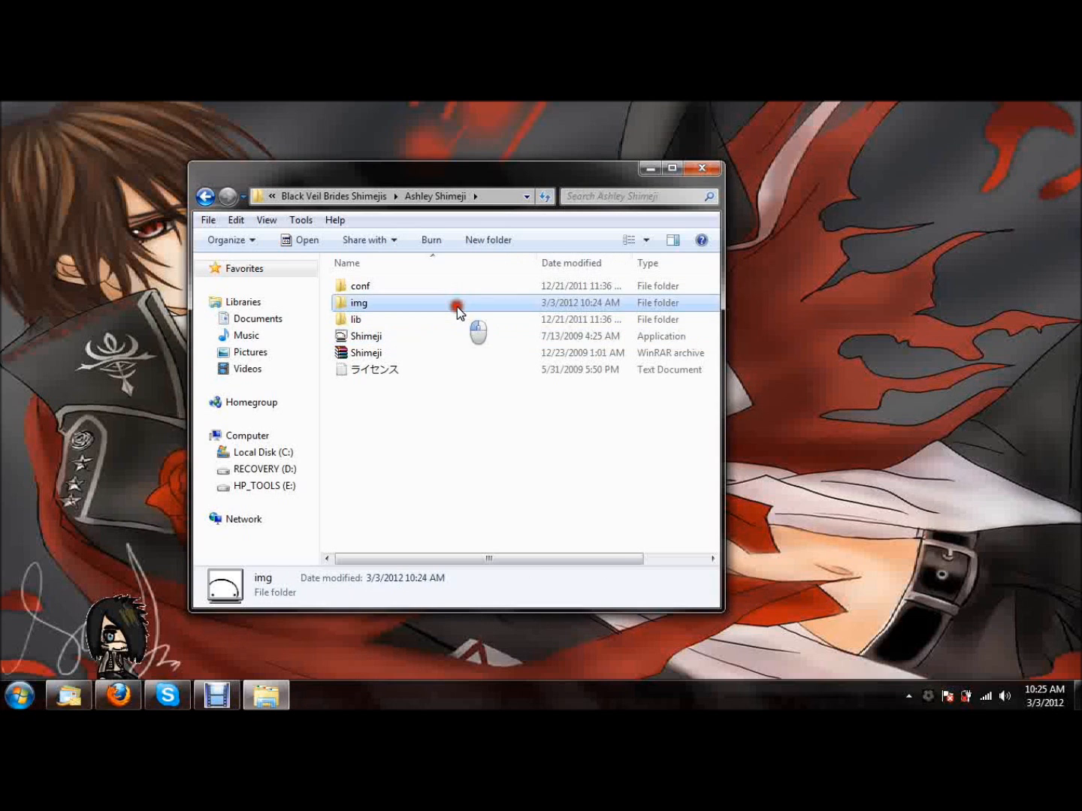
double_click(456, 304)
mouse_move(713, 289)
left_mouse_down()
mouse_move(716, 429)
mouse_move(691, 557)
mouse_move(709, 511)
mouse_move(721, 295)
mouse_move(732, 297)
mouse_move(710, 323)
mouse_move(685, 524)
mouse_move(713, 526)
mouse_move(688, 425)
mouse_move(701, 292)
left_mouse_up()
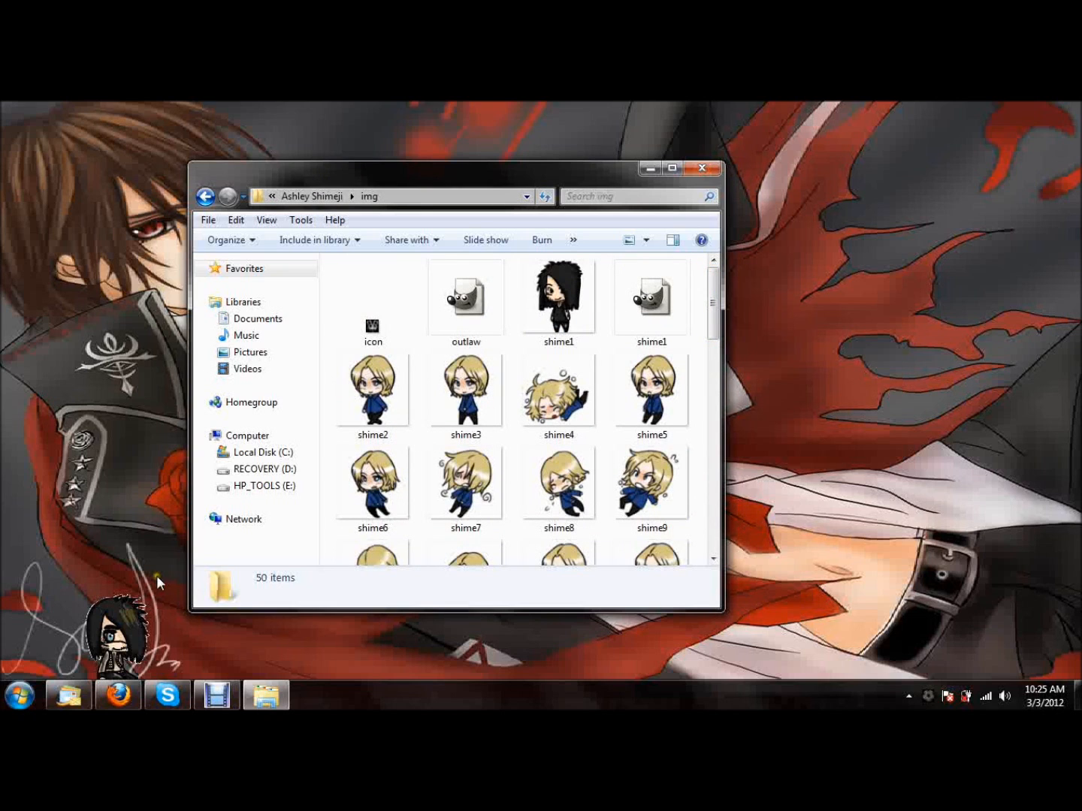